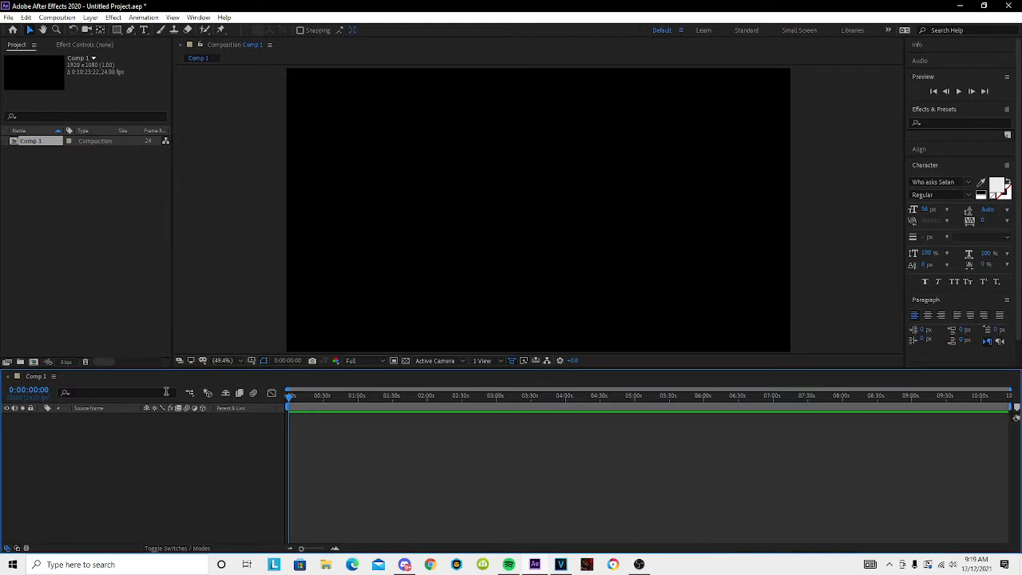
{"action": "right_click", "coordinate": [113, 343]}
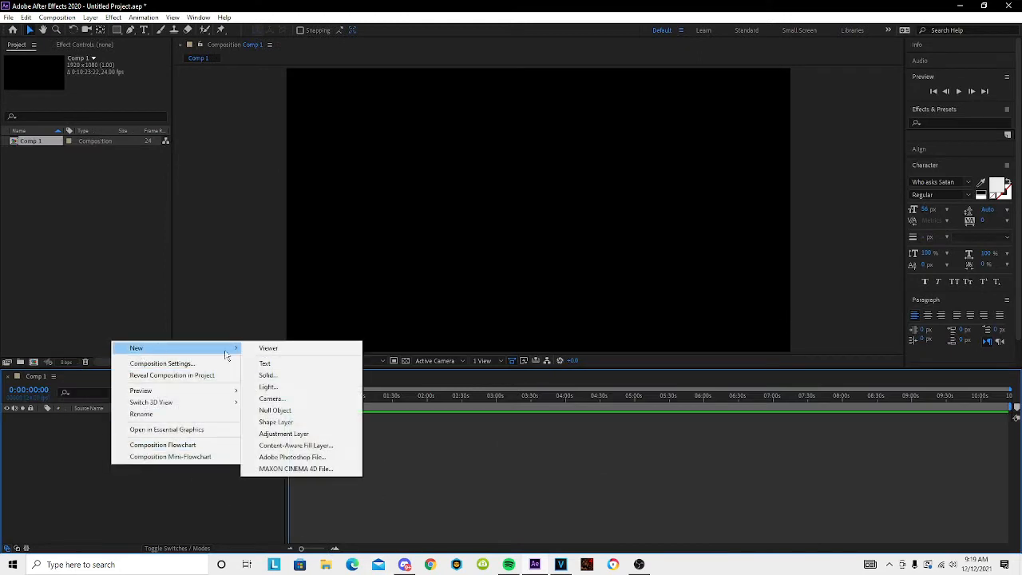
{"action": "left_click", "coordinate": [292, 537]}
{"action": "key", "text": "super+d"}
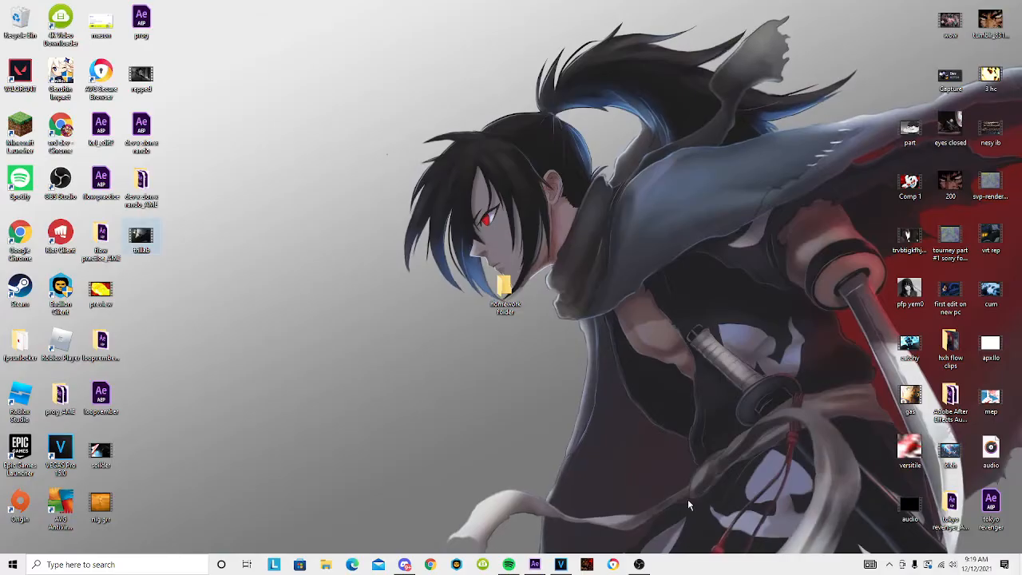
{"action": "right_click", "coordinate": [226, 213]}
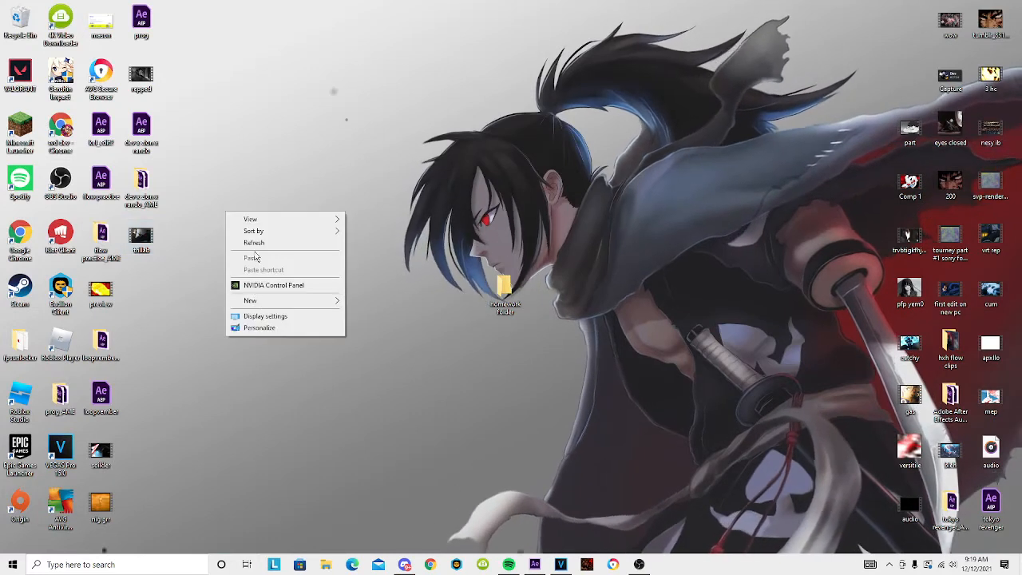
{"action": "left_click", "coordinate": [254, 242]}
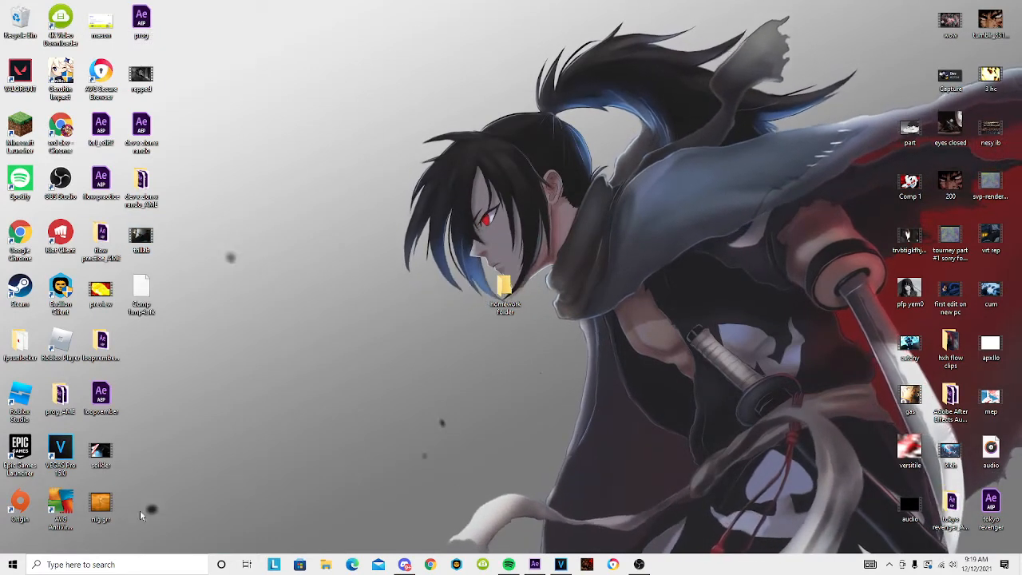
{"action": "left_click", "coordinate": [404, 565]}
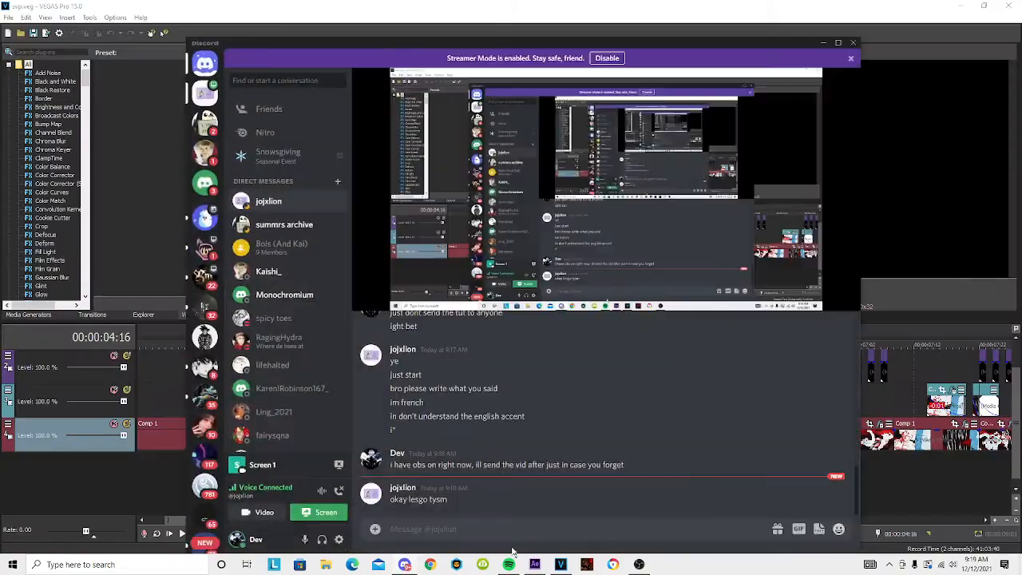
{"action": "left_click", "coordinate": [534, 564]}
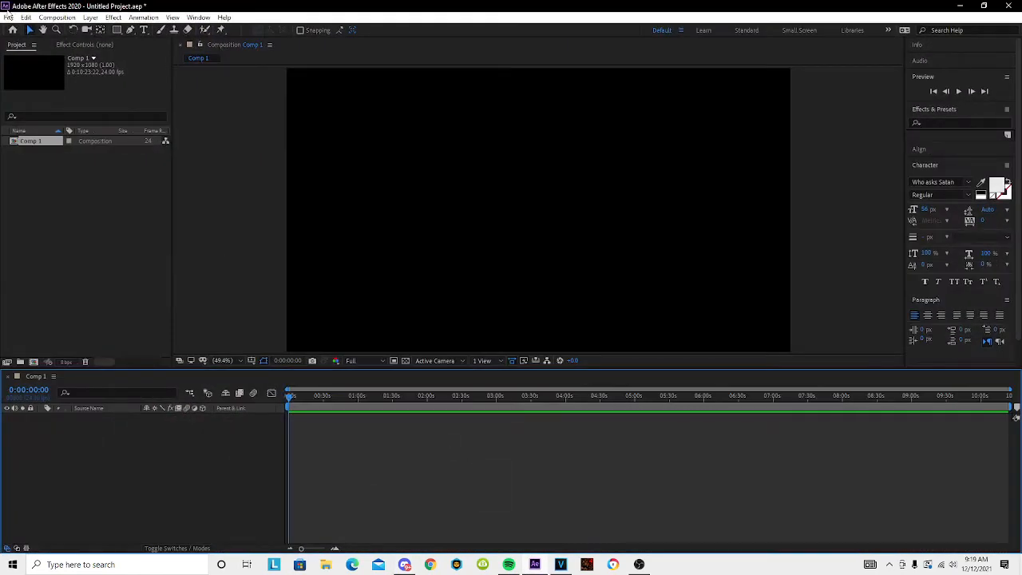
{"action": "left_click", "coordinate": [8, 17]}
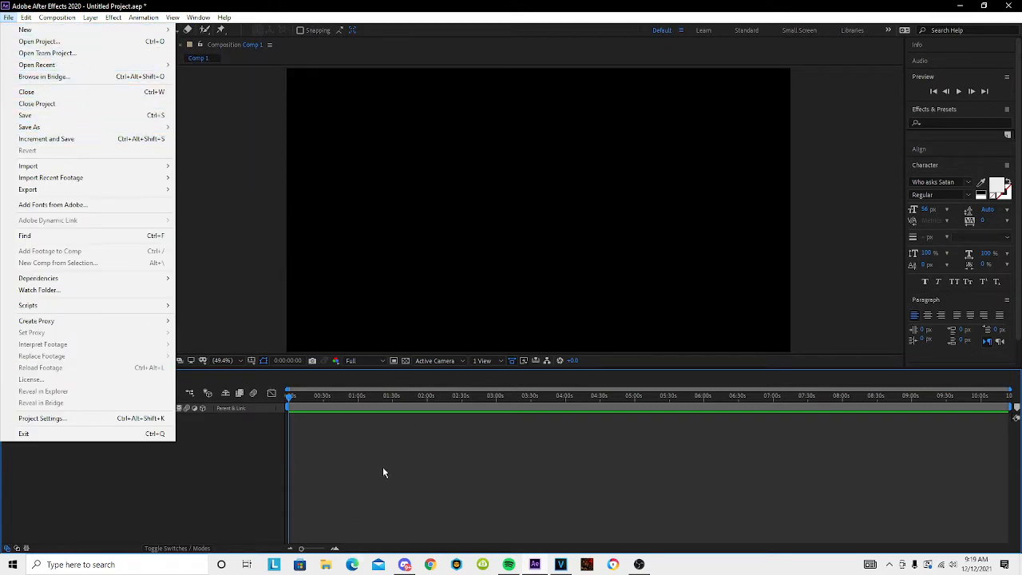
Stop the Discord screen share and open File Explorer.
{"action": "left_click", "coordinate": [432, 566]}
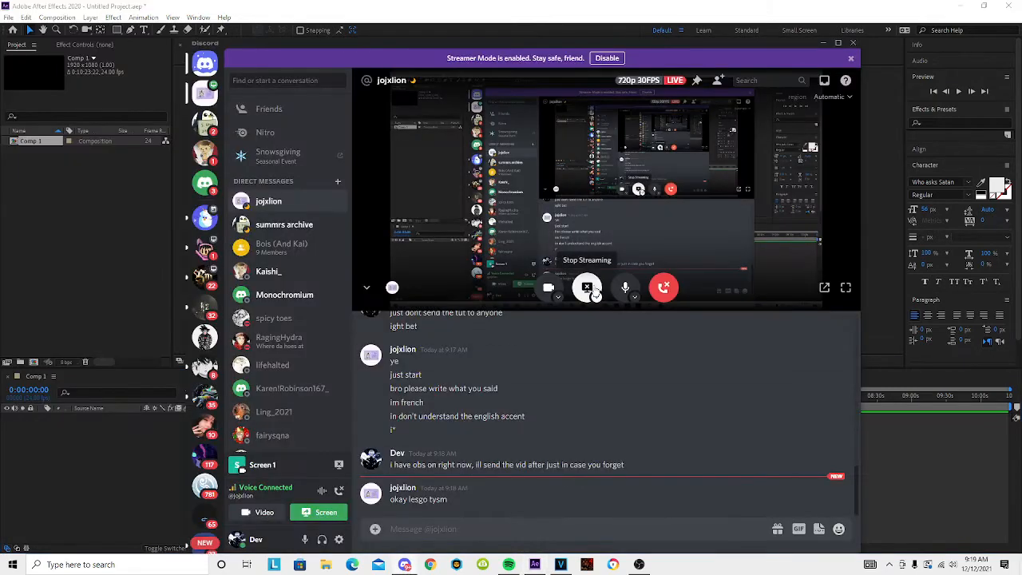
{"action": "left_click", "coordinate": [140, 567]}
{"action": "type", "text": "n"}
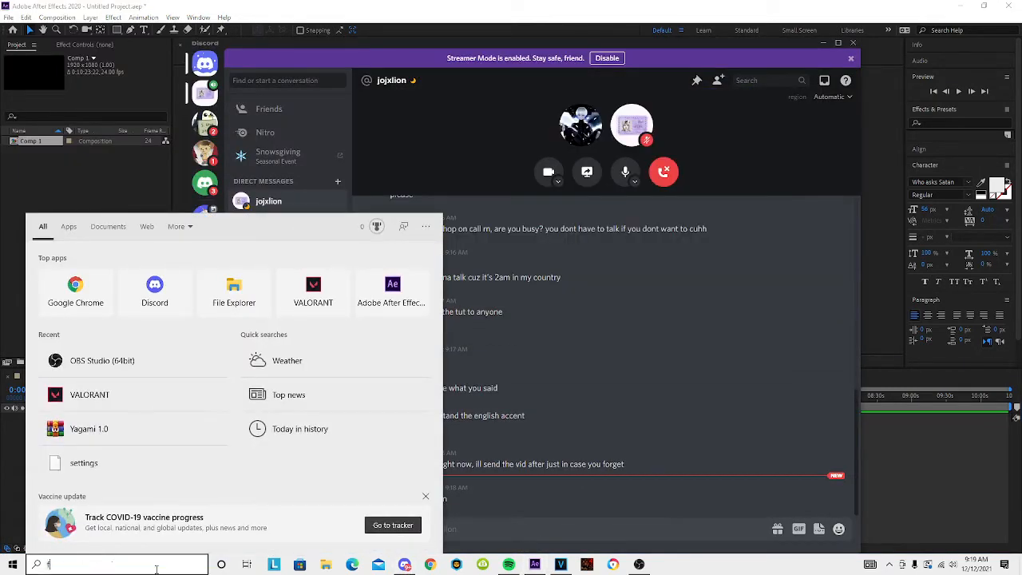
{"action": "key", "text": "Return"}
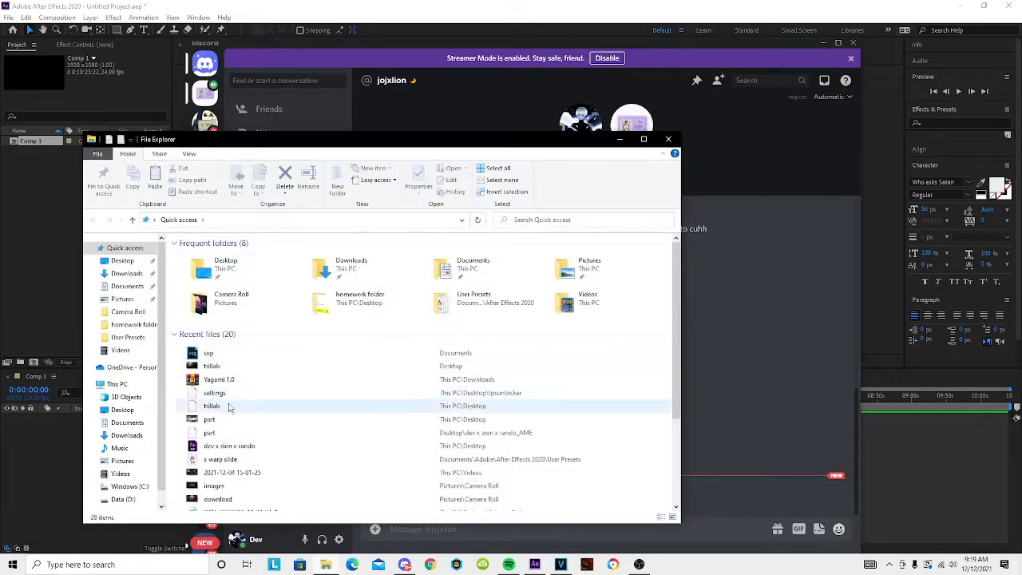
Import the Tokyo Revengers S01E09 episode video from the Downloads folder into the After Effects project.
{"action": "scroll", "coordinate": [230, 407], "scroll_direction": "down", "scroll_amount": 1}
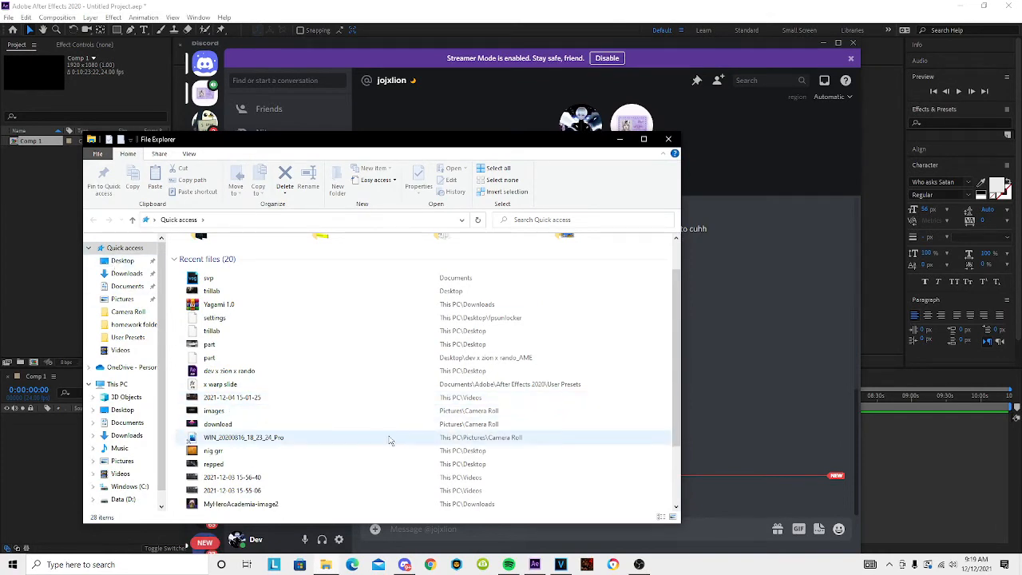
{"action": "scroll", "coordinate": [383, 413], "scroll_direction": "down", "scroll_amount": 1}
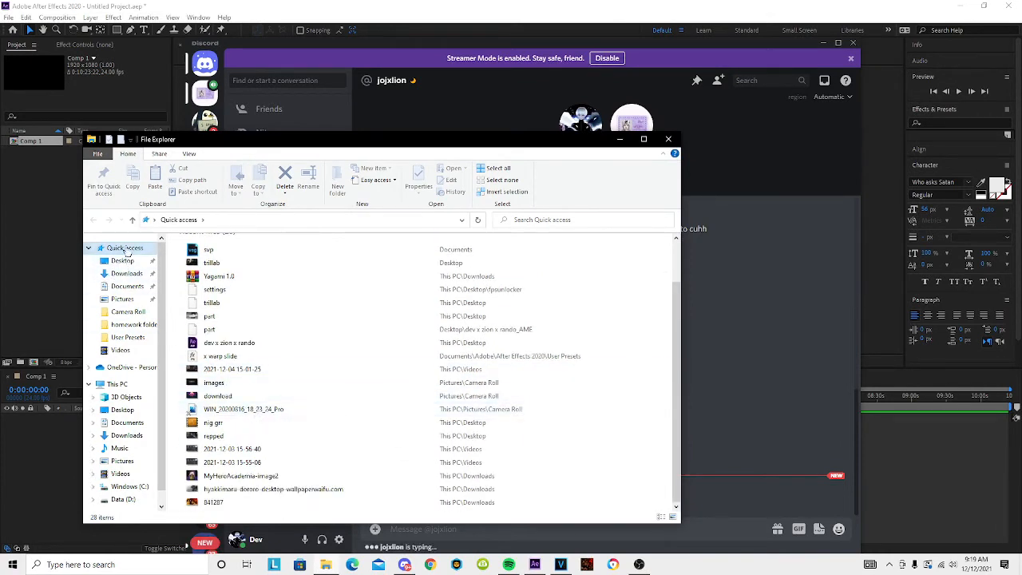
{"action": "left_click", "coordinate": [128, 273]}
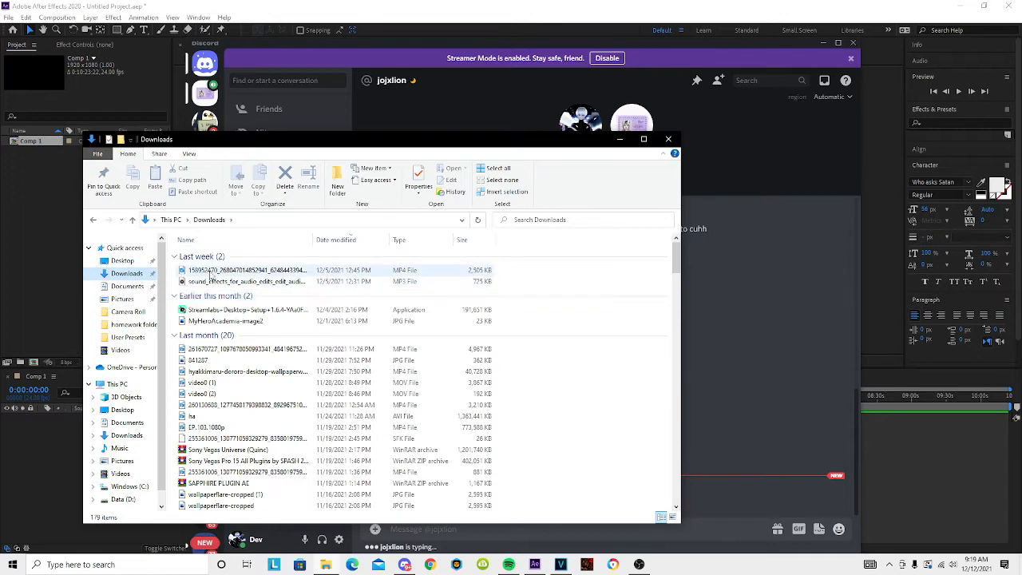
{"action": "scroll", "coordinate": [216, 304], "scroll_direction": "down", "scroll_amount": 1}
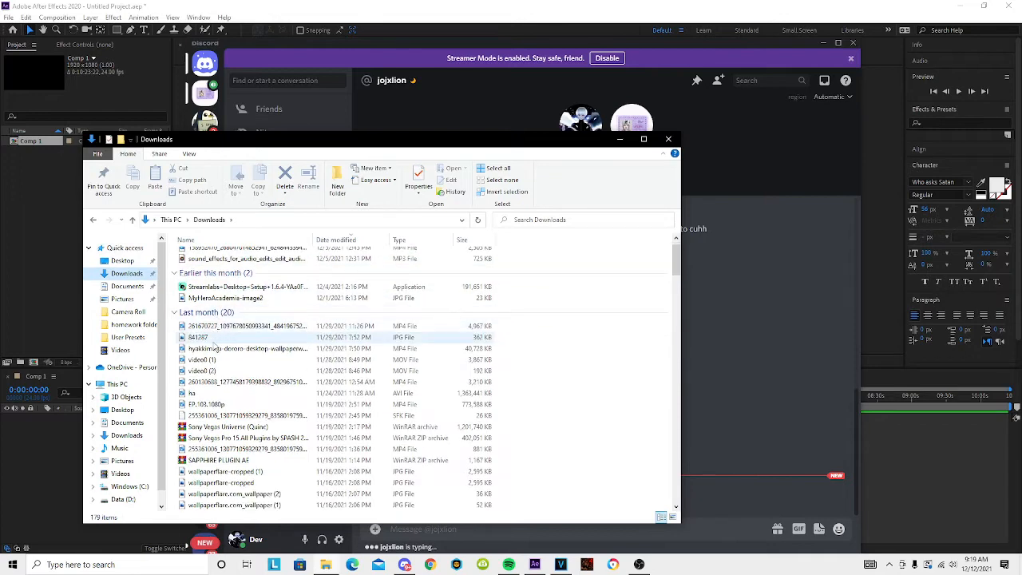
{"action": "scroll", "coordinate": [238, 399], "scroll_direction": "down", "scroll_amount": 5}
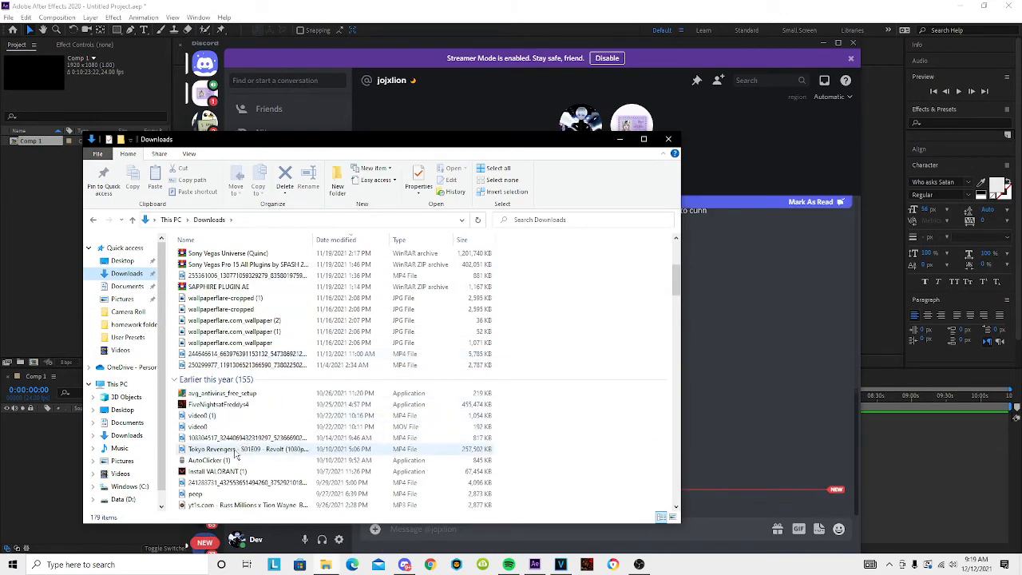
{"action": "left_click_drag", "start_coordinate": [238, 449], "coordinate": [48, 224]}
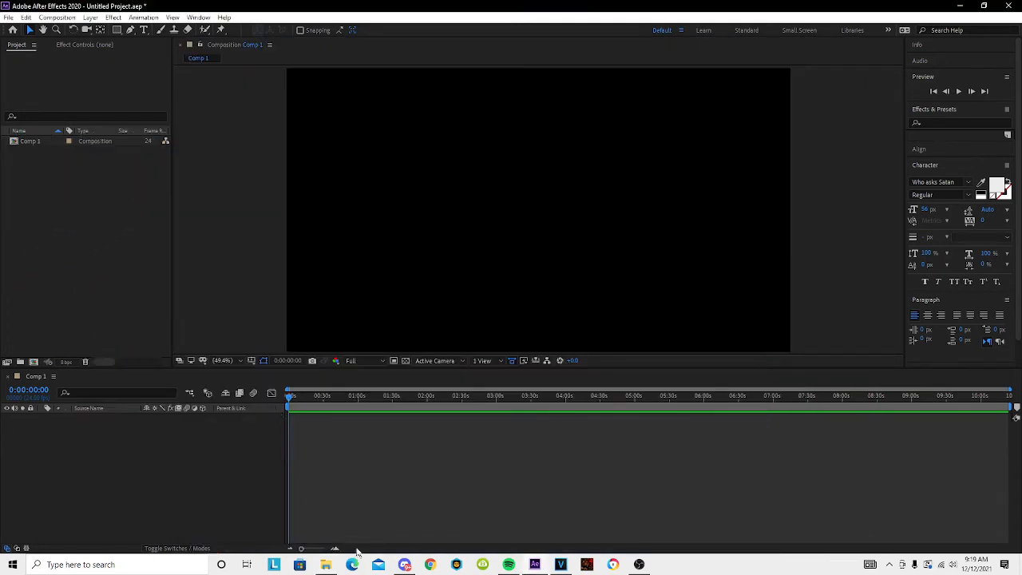
Switch to the Discord call and share Screen 1 live.
{"action": "left_click", "coordinate": [405, 565]}
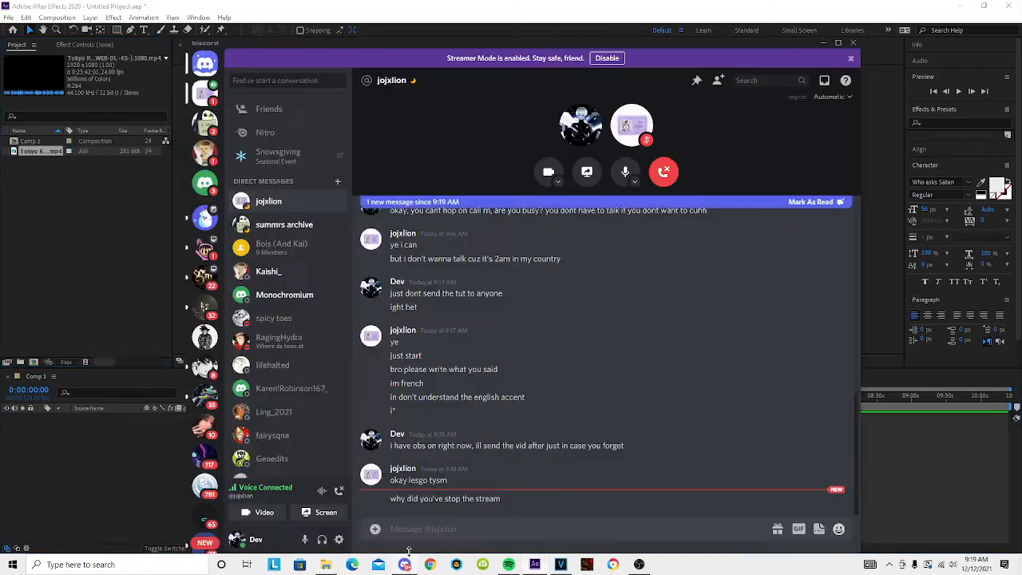
{"action": "left_click", "coordinate": [588, 171]}
{"action": "left_click", "coordinate": [492, 241]}
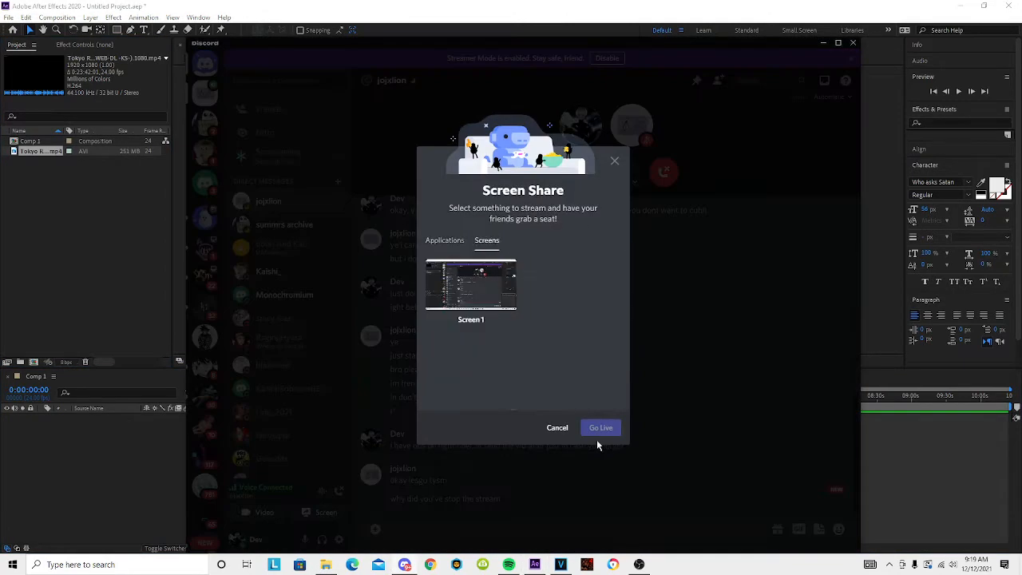
{"action": "left_click", "coordinate": [490, 313]}
{"action": "left_click", "coordinate": [598, 441]}
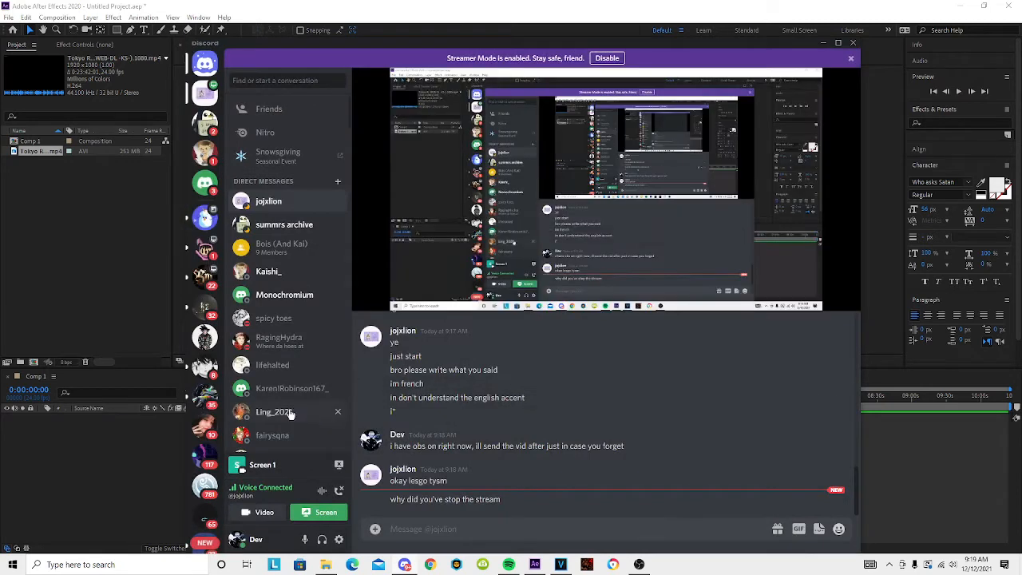
Back in After Effects, add the Tokyo Revengers video to the Comp 1 timeline and scrub through it to 0:09:54:11.
{"action": "left_click", "coordinate": [139, 271]}
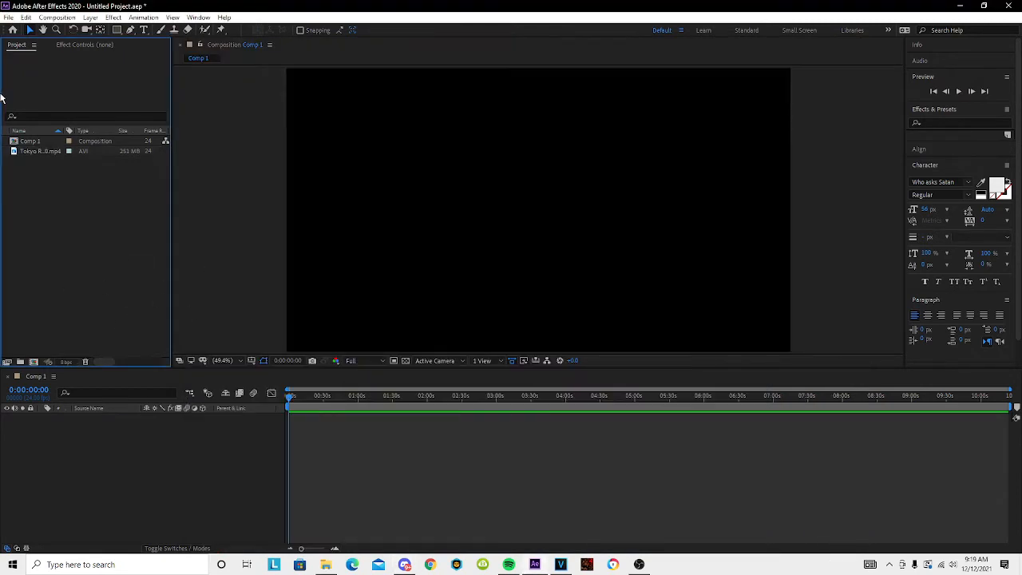
{"action": "left_click_drag", "start_coordinate": [39, 151], "coordinate": [940, 493]}
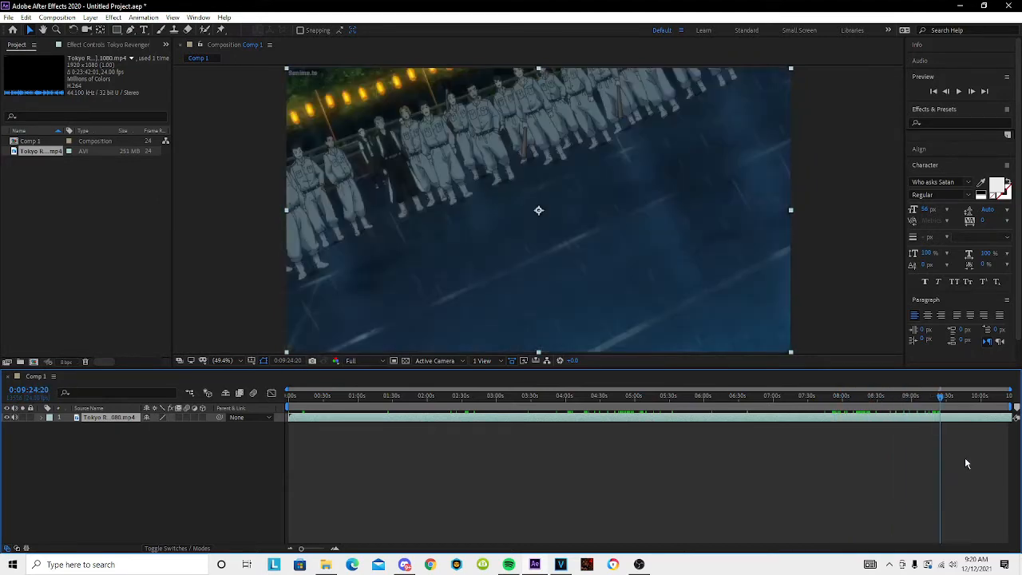
{"action": "scroll", "coordinate": [964, 459], "scroll_direction": "up", "scroll_amount": 1}
{"action": "left_click_drag", "start_coordinate": [918, 399], "coordinate": [737, 400]}
{"action": "scroll", "coordinate": [891, 421], "scroll_direction": "up", "scroll_amount": 3}
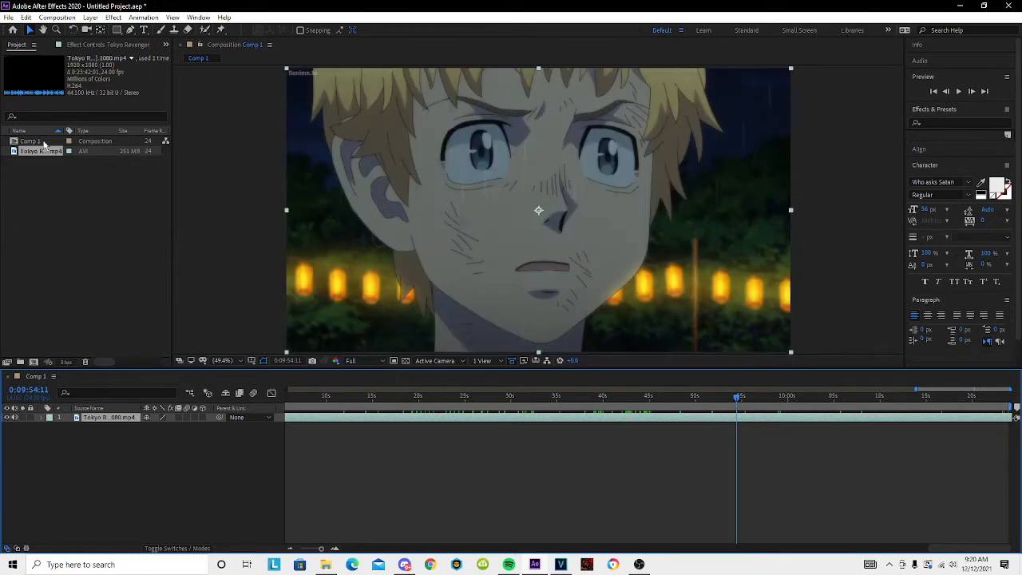
Set the duration of Comp 1 to 0:20:23:22 in its composition settings.
{"action": "right_click", "coordinate": [46, 143]}
{"action": "left_click", "coordinate": [70, 142]}
{"action": "left_click", "coordinate": [209, 325]}
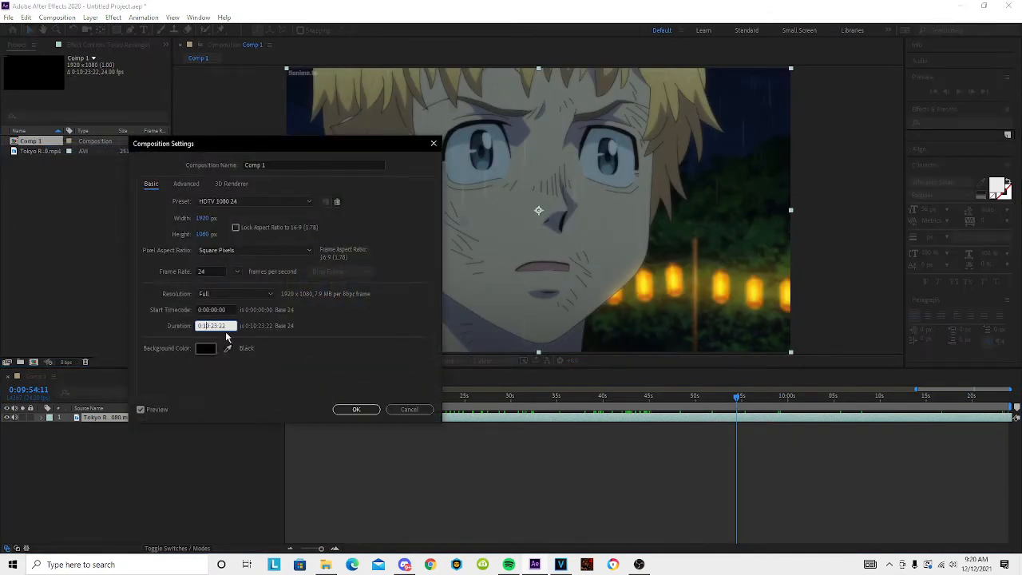
{"action": "type", "text": "2"}
{"action": "key", "text": "Return"}
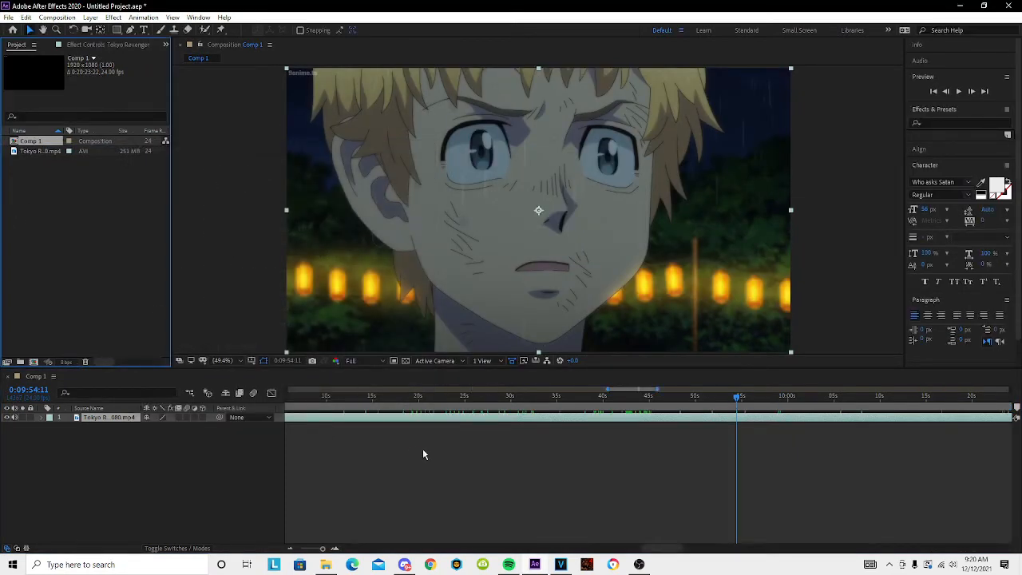
Split the video layer at the start of the fight shot, at 0:15:14:14, and delete the part before it.
{"action": "scroll", "coordinate": [425, 453], "scroll_direction": "down", "scroll_amount": 5}
{"action": "scroll", "coordinate": [461, 447], "scroll_direction": "up", "scroll_amount": 2}
{"action": "scroll", "coordinate": [574, 431], "scroll_direction": "down", "scroll_amount": 2}
{"action": "scroll", "coordinate": [559, 447], "scroll_direction": "up", "scroll_amount": 2}
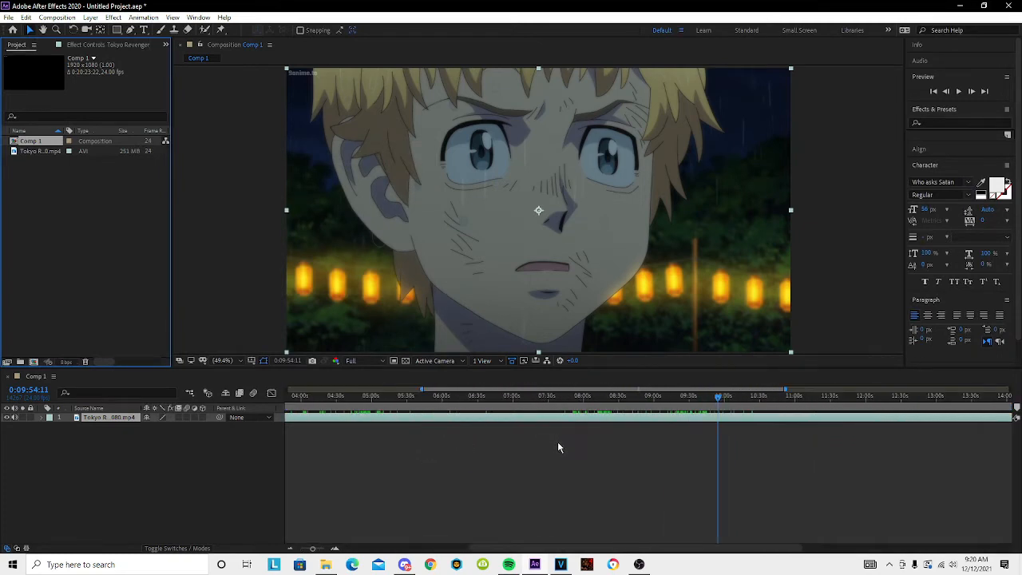
{"action": "scroll", "coordinate": [557, 442], "scroll_direction": "down", "scroll_amount": 5}
{"action": "left_click_drag", "start_coordinate": [913, 397], "coordinate": [828, 421]}
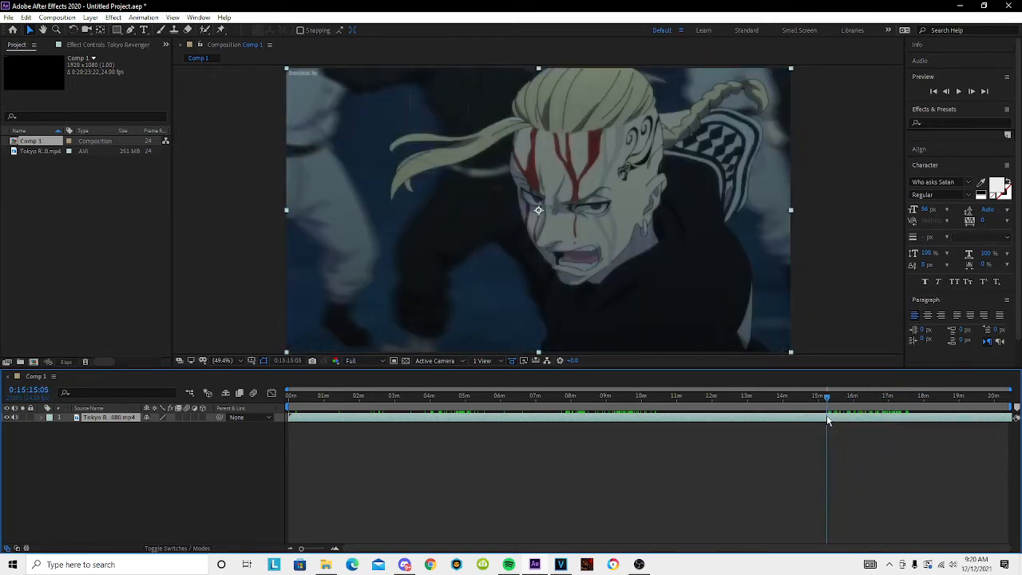
{"action": "scroll", "coordinate": [816, 453], "scroll_direction": "up", "scroll_amount": 3}
{"action": "scroll", "coordinate": [883, 422], "scroll_direction": "up", "scroll_amount": 4}
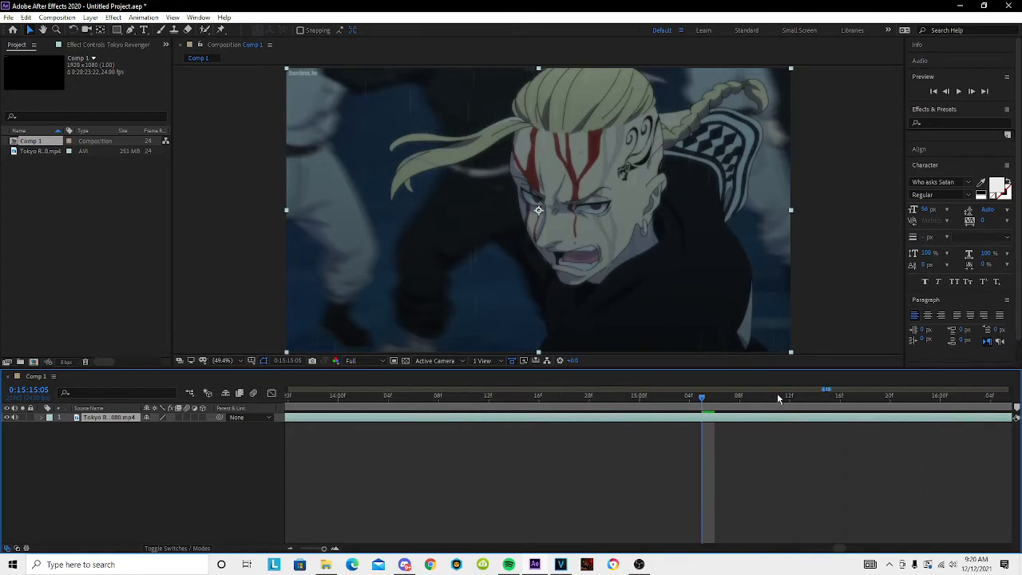
{"action": "left_click_drag", "start_coordinate": [697, 397], "coordinate": [514, 398]}
{"action": "key", "text": "ctrl+shift+d"}
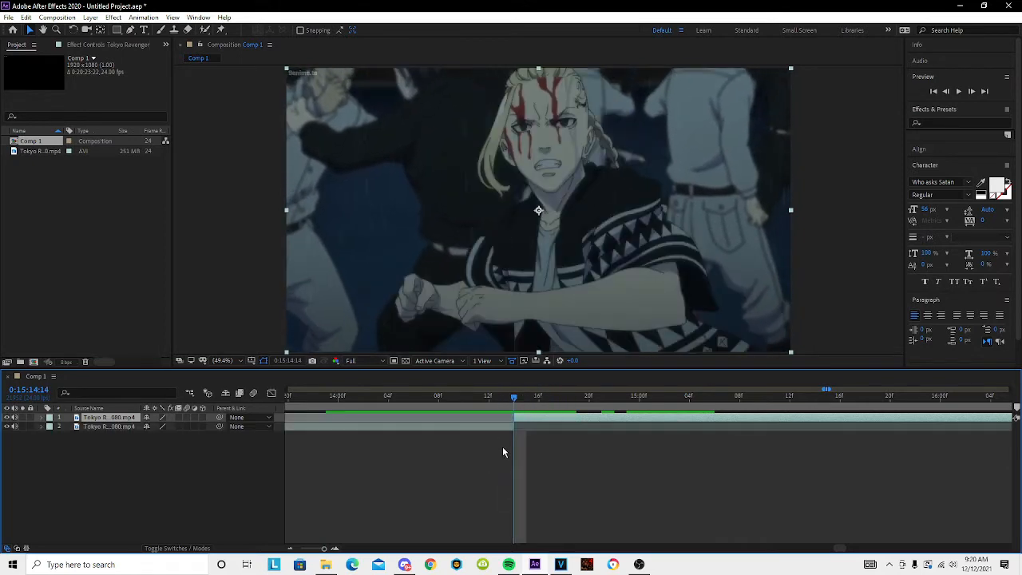
{"action": "key", "text": "Delete"}
Preview the trimmed clip, and move both the video layer and the playhead to the start of the composition.
{"action": "key", "text": "space"}
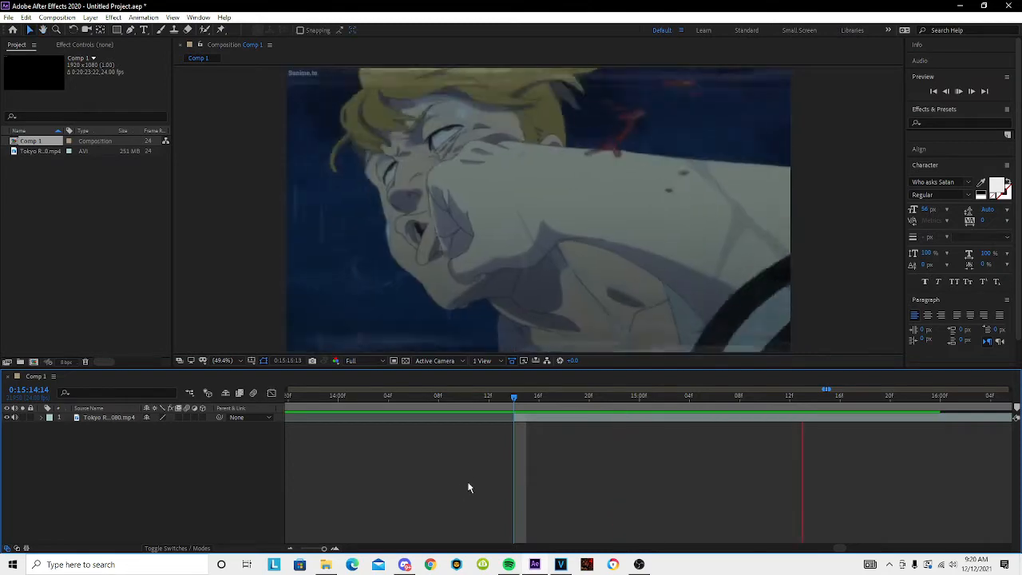
{"action": "key", "text": "space"}
{"action": "left_click", "coordinate": [514, 397]}
{"action": "scroll", "coordinate": [522, 476], "scroll_direction": "down", "scroll_amount": 4}
{"action": "scroll", "coordinate": [522, 476], "scroll_direction": "down", "scroll_amount": 4}
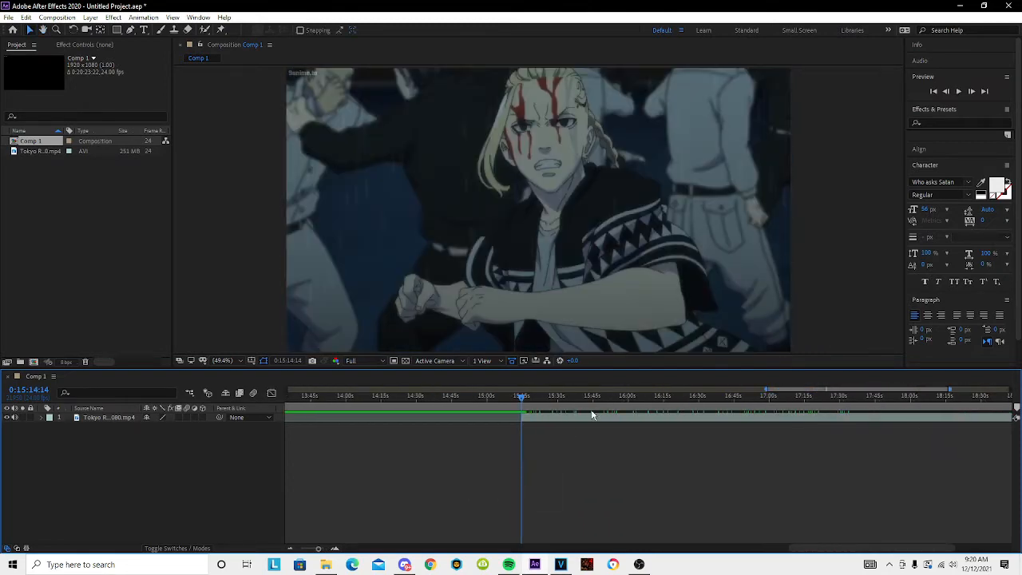
{"action": "left_click_drag", "start_coordinate": [592, 416], "coordinate": [1, 433]}
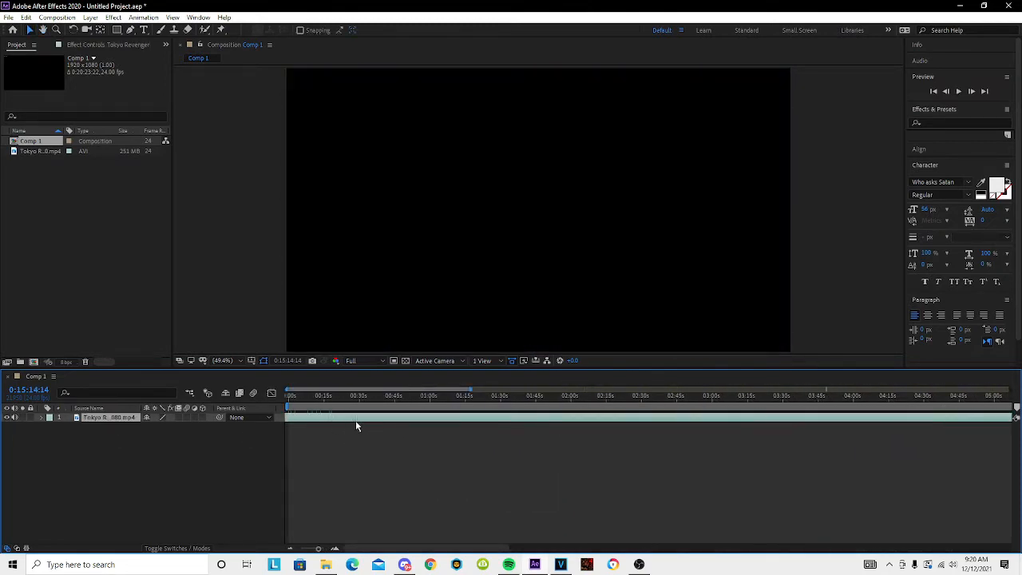
{"action": "left_click_drag", "start_coordinate": [327, 397], "coordinate": [192, 429]}
Split the video layer at the end of the shot, at 0:00:00:19, and delete the part that follows.
{"action": "scroll", "coordinate": [279, 469], "scroll_direction": "up", "scroll_amount": 6}
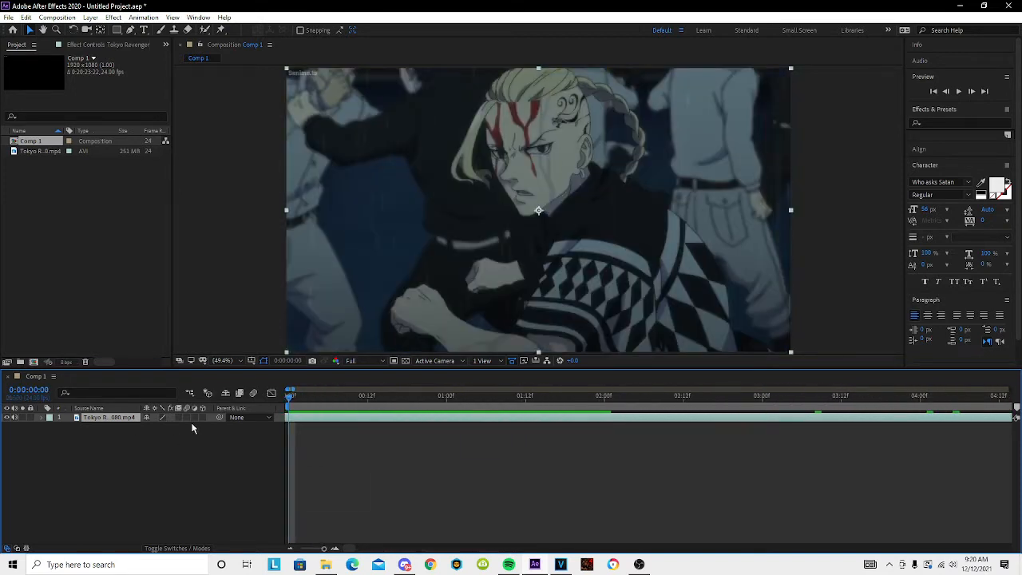
{"action": "left_click_drag", "start_coordinate": [303, 417], "coordinate": [348, 400]}
{"action": "scroll", "coordinate": [377, 423], "scroll_direction": "down", "scroll_amount": 1}
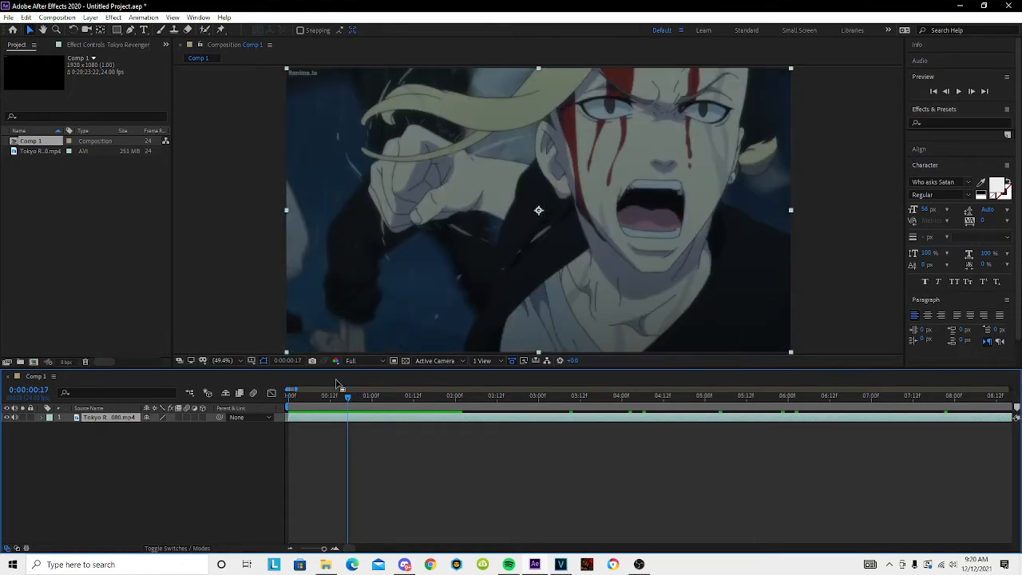
{"action": "key", "text": "Page_Up"}
{"action": "key", "text": "Page_Down"}
{"action": "key", "text": "Page_Down"}
{"action": "key", "text": "Page_Down"}
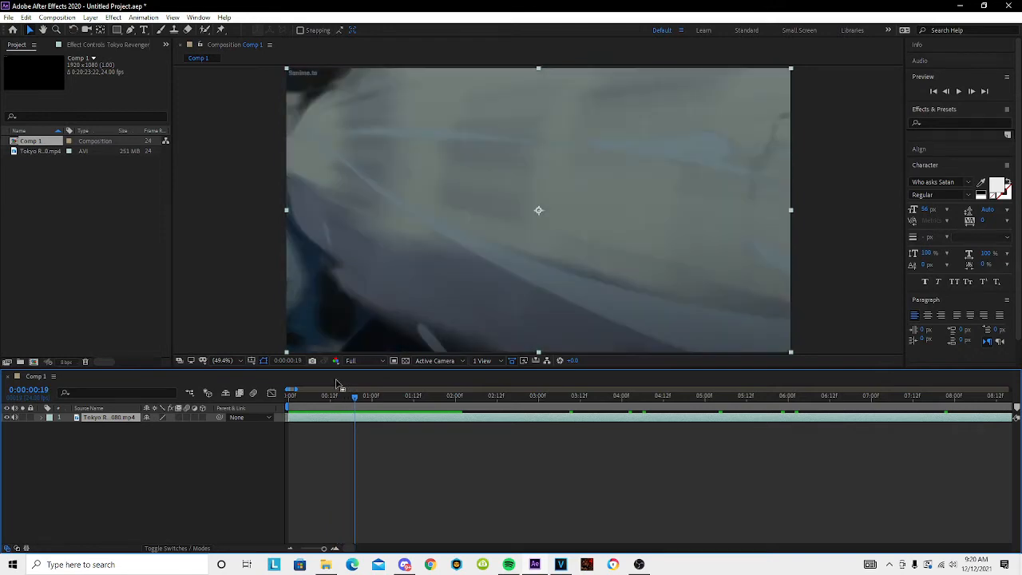
{"action": "key", "text": "ctrl+shift+d"}
{"action": "key", "text": "Delete"}
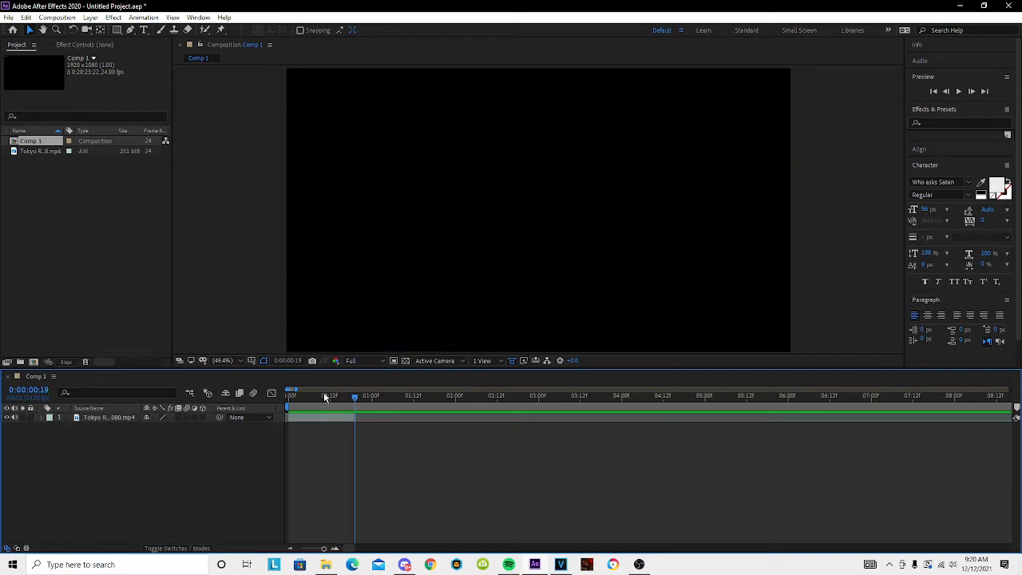
Move the playhead back to the start of the composition for frame-level work on the trimmed clip.
{"action": "left_click_drag", "start_coordinate": [322, 394], "coordinate": [228, 409]}
{"action": "key", "text": "equal"}
{"action": "key", "text": "equal"}
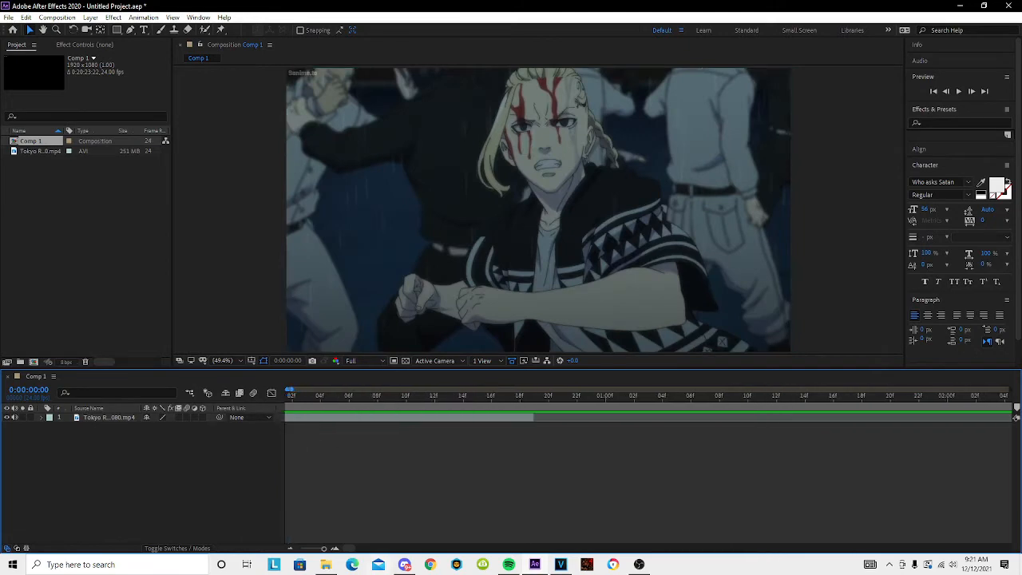
Switch to Discord to check the open direct message conversation, and return to After Effects.
{"action": "left_click", "coordinate": [405, 565]}
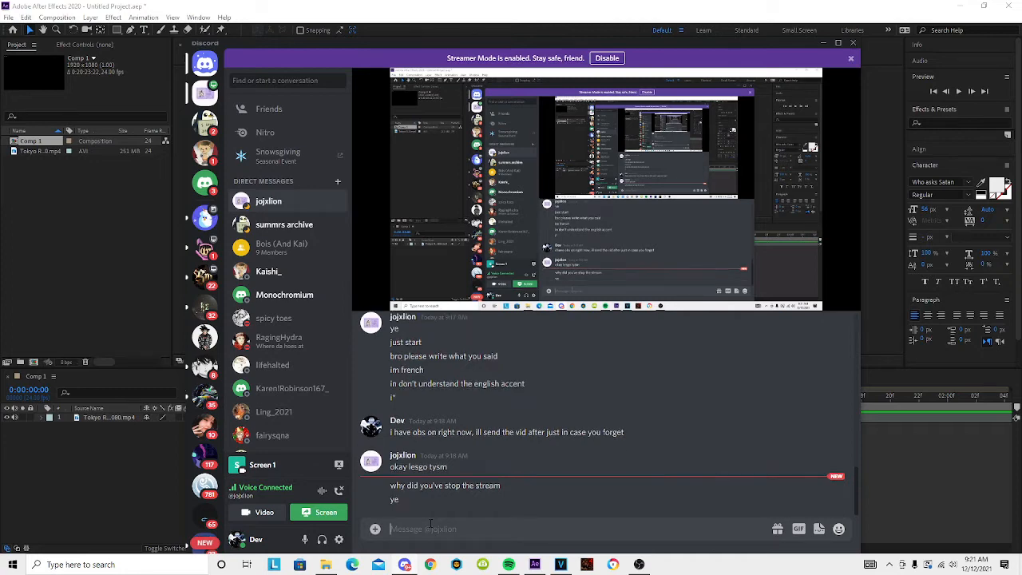
{"action": "left_click", "coordinate": [170, 407]}
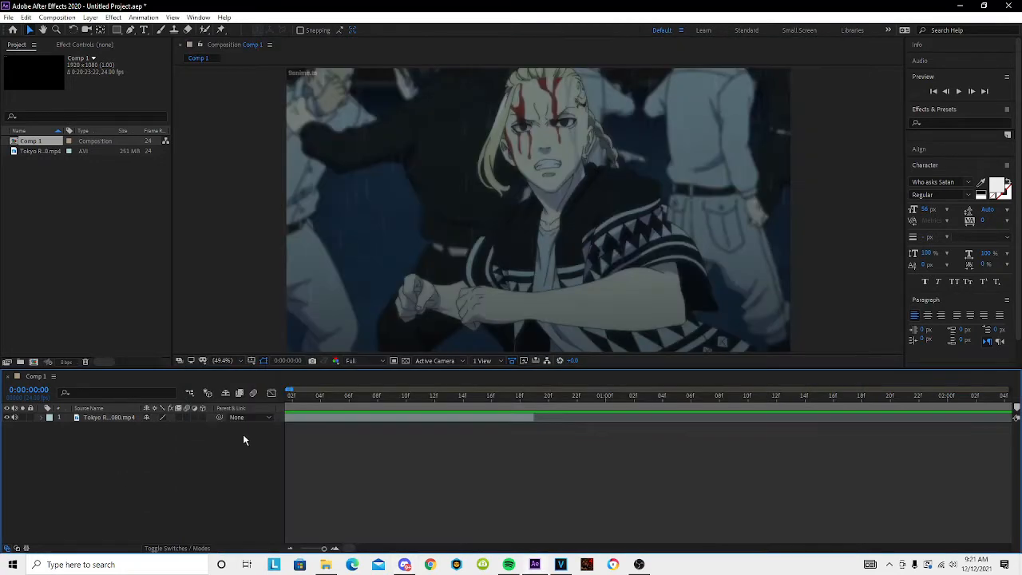
Select the video layer and preview the trimmed shot from the start of the composition.
{"action": "left_click_drag", "start_coordinate": [319, 397], "coordinate": [146, 394]}
{"action": "left_click", "coordinate": [305, 420]}
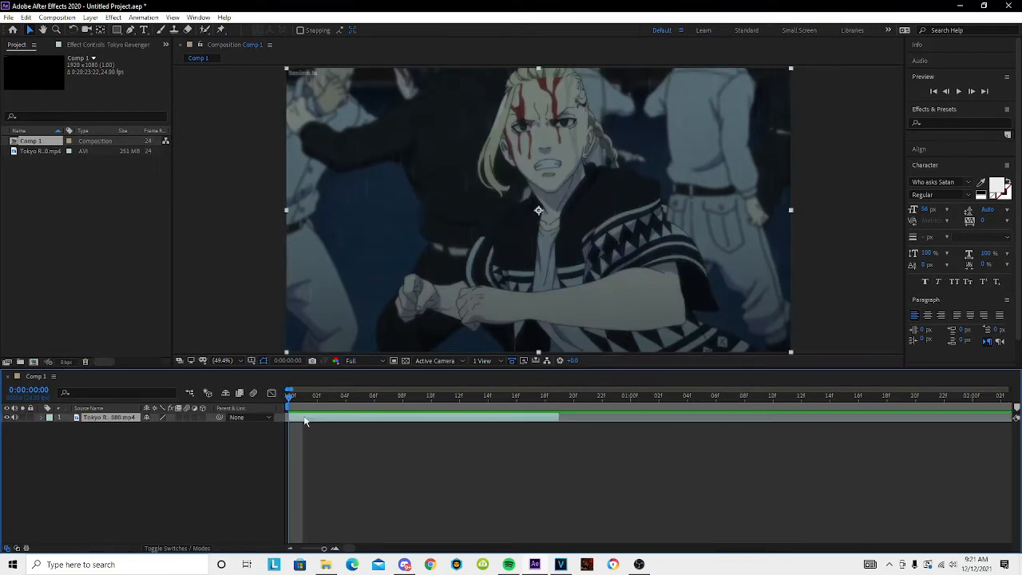
{"action": "key", "text": "space"}
{"action": "key", "text": "Page_Up"}
{"action": "key", "text": "space"}
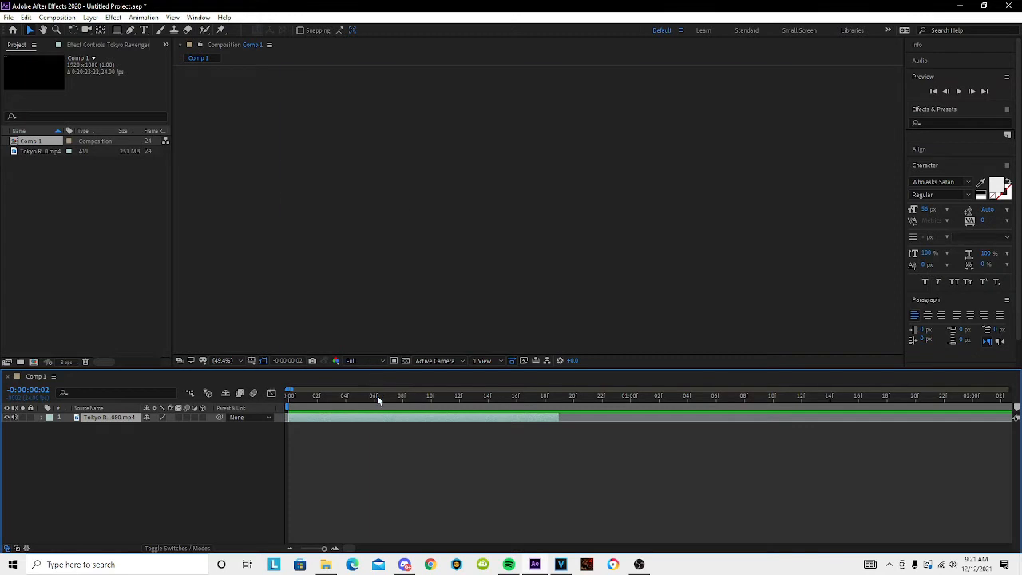
{"action": "left_click_drag", "start_coordinate": [378, 400], "coordinate": [444, 412]}
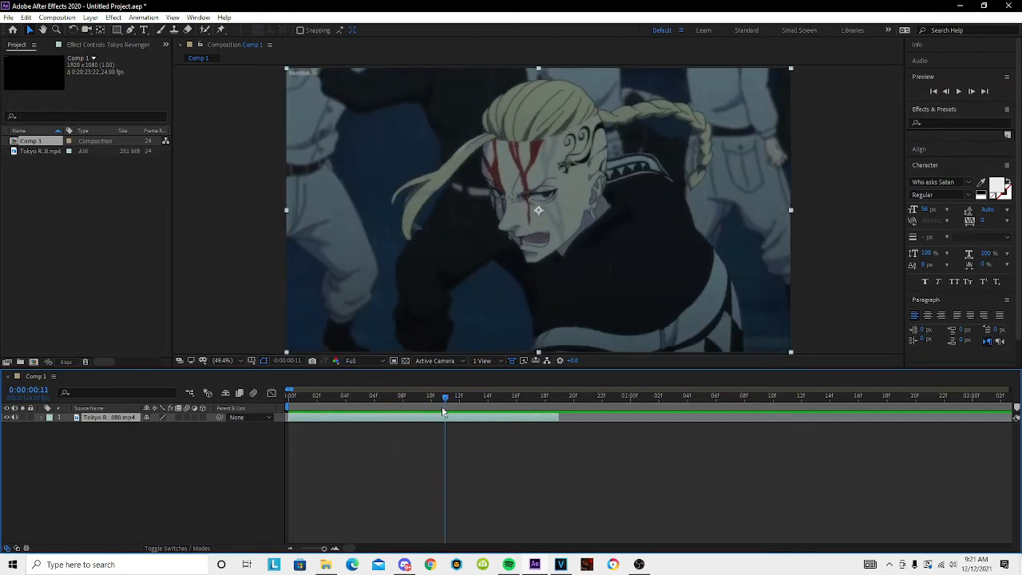
{"action": "key", "text": "space"}
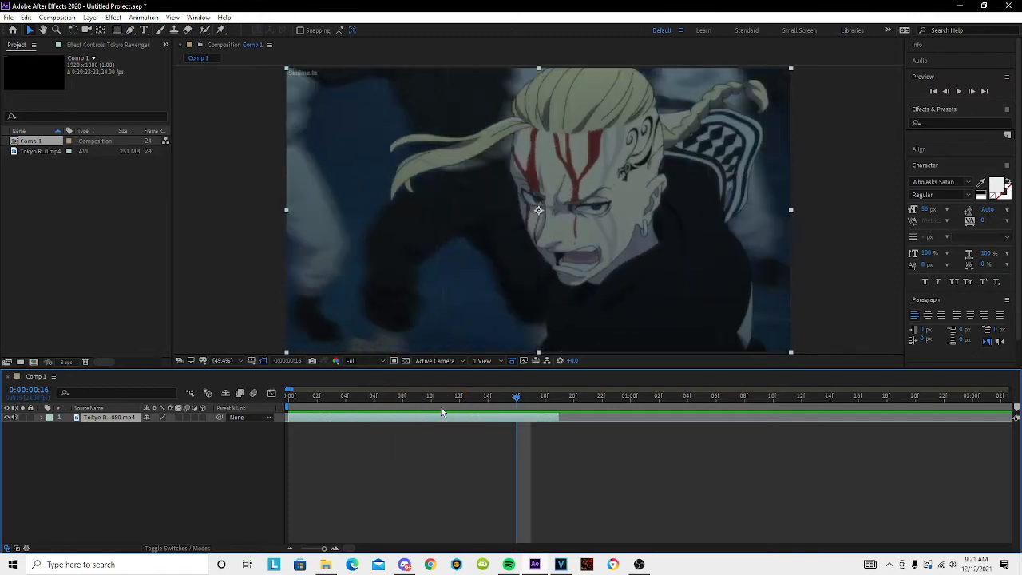
Step through the clip frame by frame to examine where the drawing changes, ending on the first frame.
{"action": "key", "text": "Page_Down"}
{"action": "key", "text": "Page_Down"}
{"action": "key", "text": "Page_Down"}
{"action": "key", "text": "Page_Up"}
{"action": "key", "text": "Page_Up"}
{"action": "key", "text": "Page_Up"}
{"action": "key", "text": "Page_Up"}
{"action": "key", "text": "Page_Up"}
{"action": "key", "text": "Page_Up"}
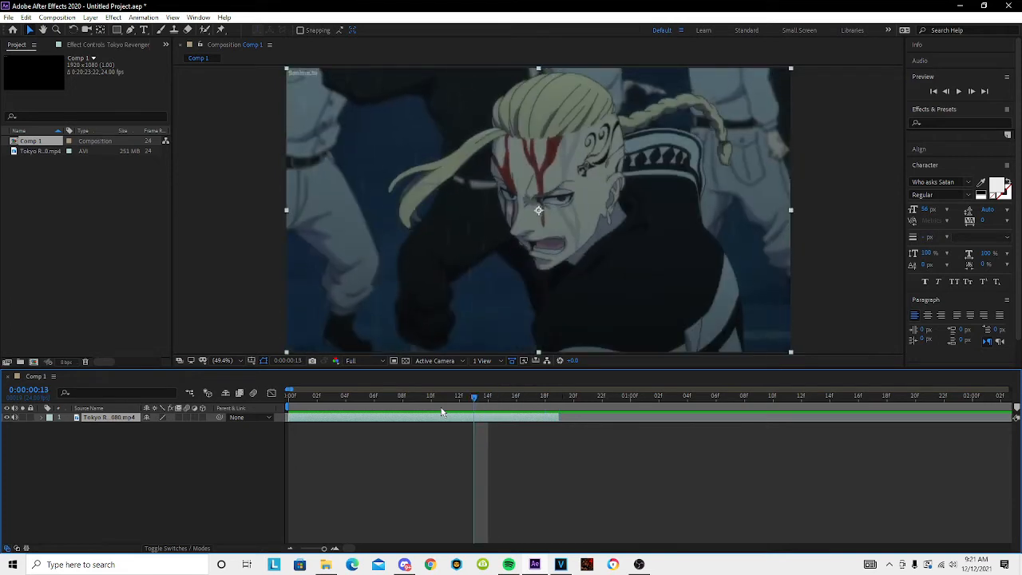
{"action": "key", "text": "Page_Up"}
{"action": "key", "text": "Page_Up"}
{"action": "key", "text": "Page_Up"}
{"action": "key", "text": "Page_Up"}
{"action": "key", "text": "Page_Up"}
{"action": "key", "text": "Page_Up"}
{"action": "key", "text": "Page_Up"}
{"action": "key", "text": "Page_Up"}
{"action": "key", "text": "Page_Up"}
{"action": "key", "text": "Page_Up"}
{"action": "key", "text": "Page_Up"}
{"action": "key", "text": "Page_Up"}
{"action": "key", "text": "Page_Up"}
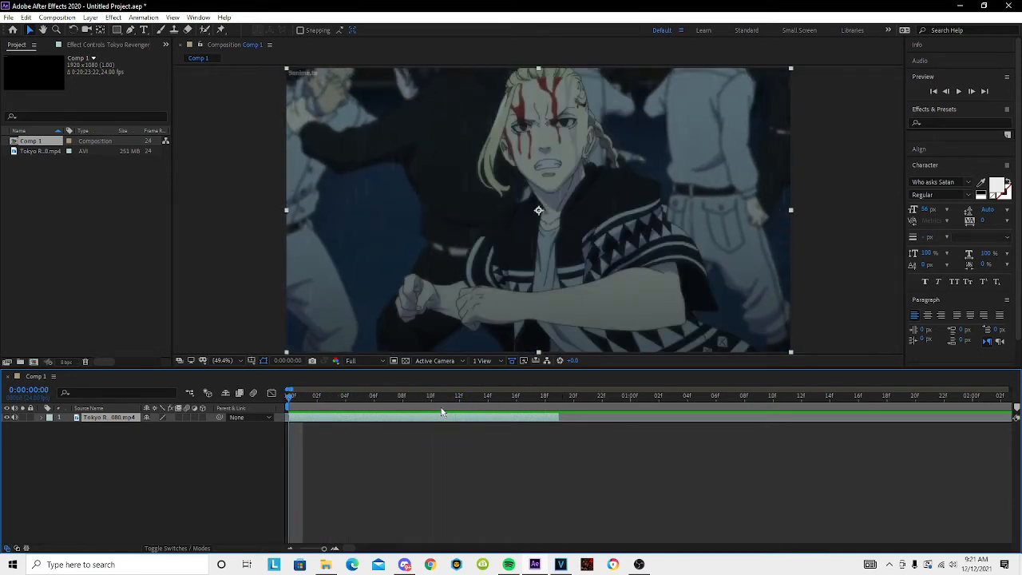
Split the video layer at the first two drawing changes, at 0:00:00:01 and 0:00:00:03.
{"action": "key", "text": "Page_Down"}
{"action": "key", "text": "ctrl+shift+d"}
{"action": "key", "text": "Page_Down"}
{"action": "key", "text": "Page_Down"}
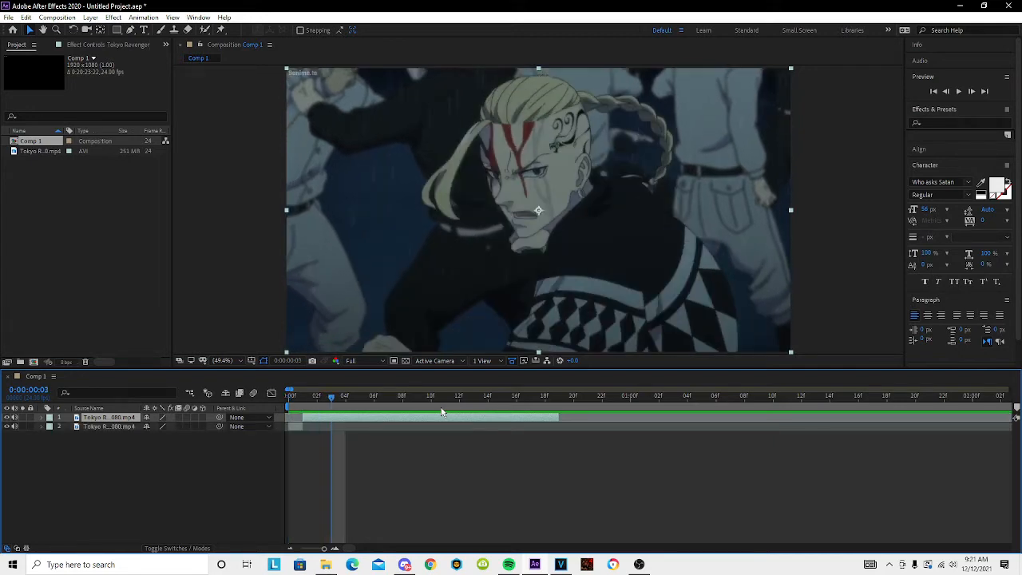
{"action": "key", "text": "ctrl+shift+d"}
Step back and forth over the first five frames to compare repeated frames with the split points.
{"action": "key", "text": "Page_Down"}
{"action": "key", "text": "Page_Down"}
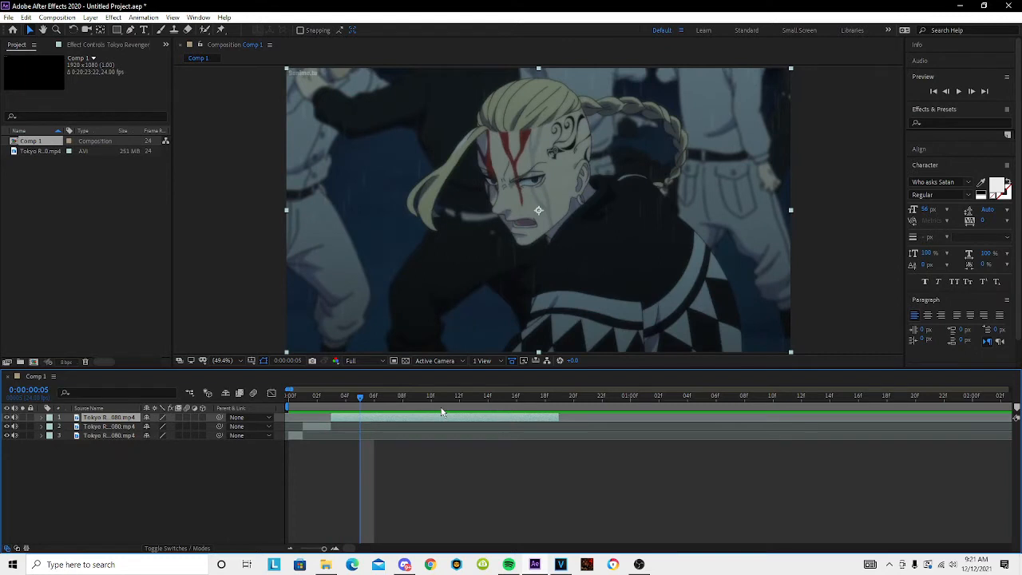
{"action": "key", "text": "Page_Up"}
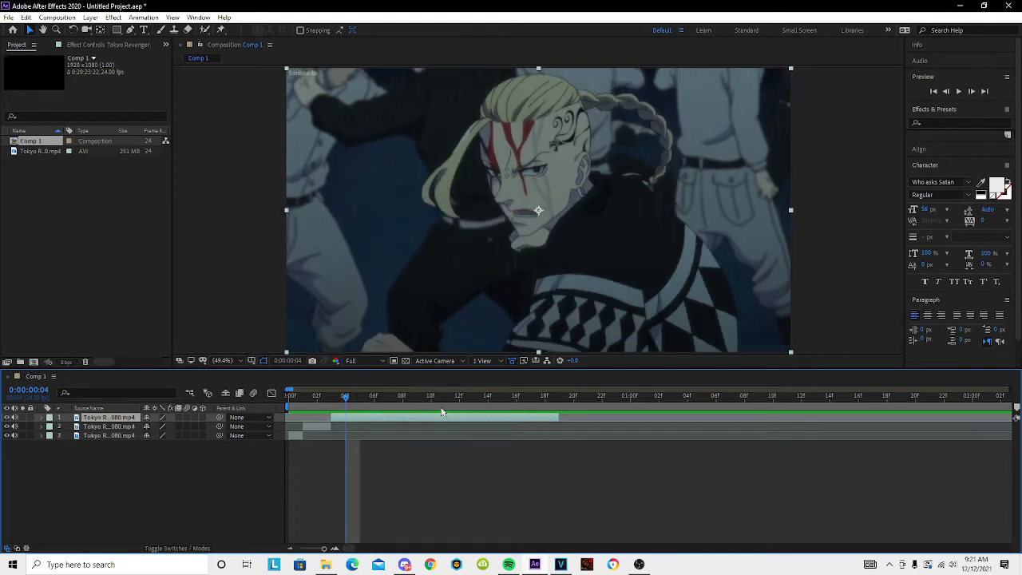
{"action": "key", "text": "Page_Up"}
{"action": "key", "text": "Page_Up"}
{"action": "key", "text": "Page_Up"}
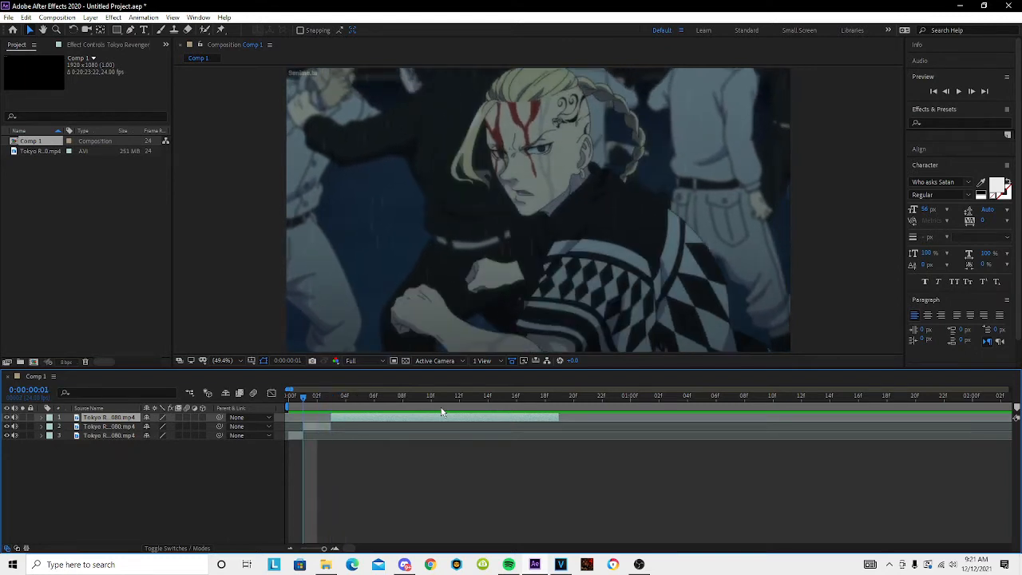
{"action": "key", "text": "Page_Down"}
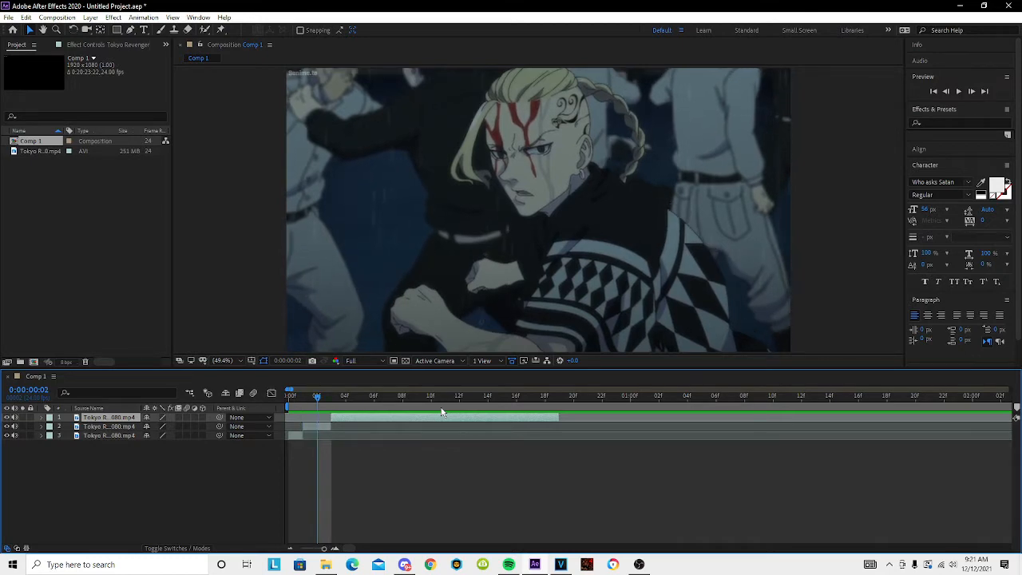
{"action": "key", "text": "Page_Down"}
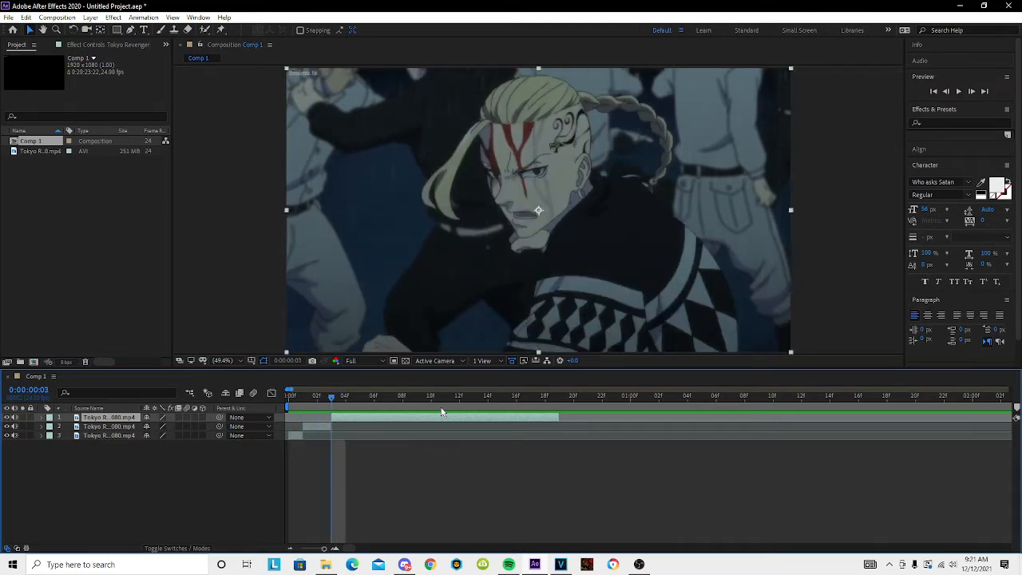
{"action": "key", "text": "Page_Up"}
{"action": "key", "text": "Page_Up"}
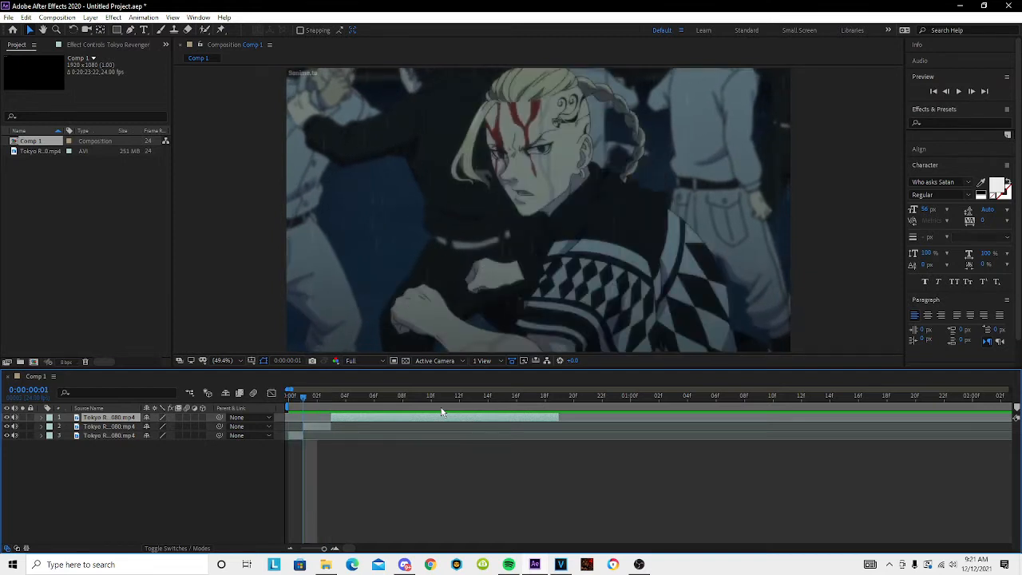
{"action": "key", "text": "Page_Down"}
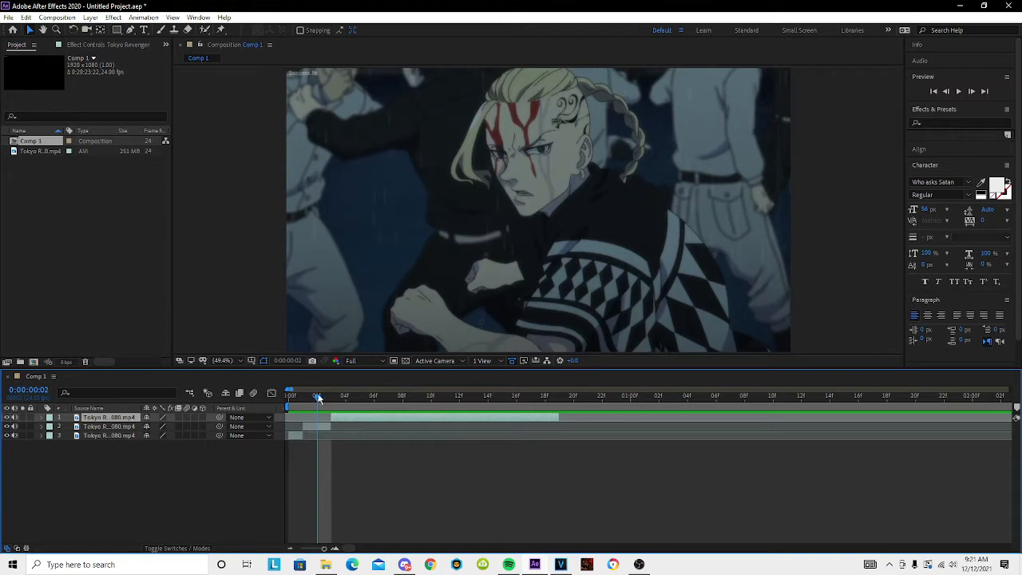
Split the remaining part of the clip at the following drawing changes, at 0:00:00:05 and 0:00:00:07.
{"action": "left_click_drag", "start_coordinate": [318, 398], "coordinate": [330, 399]}
{"action": "key", "text": "Page_Down"}
{"action": "key", "text": "Page_Down"}
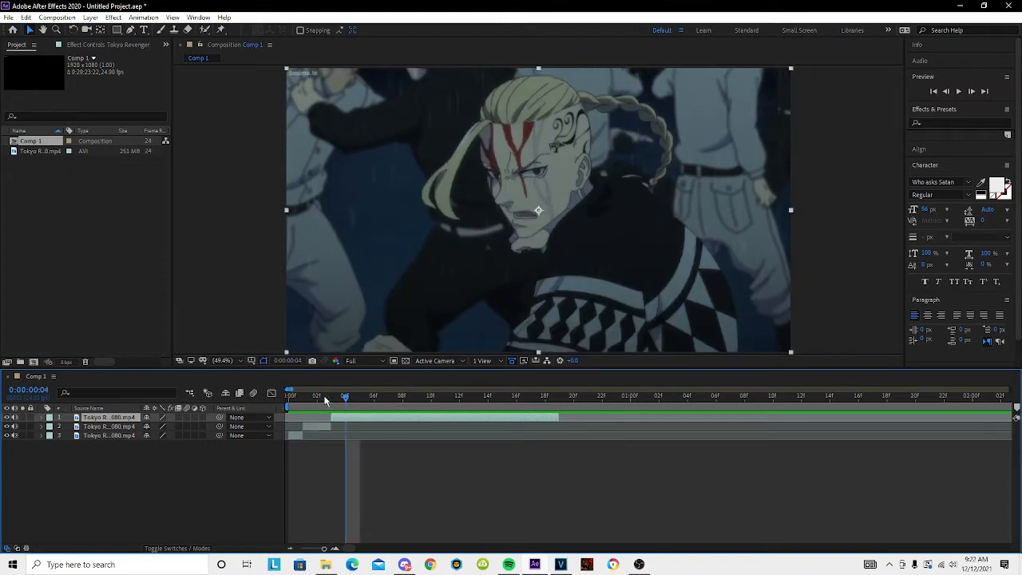
{"action": "key", "text": "ctrl+shift+d"}
{"action": "key", "text": "Page_Down"}
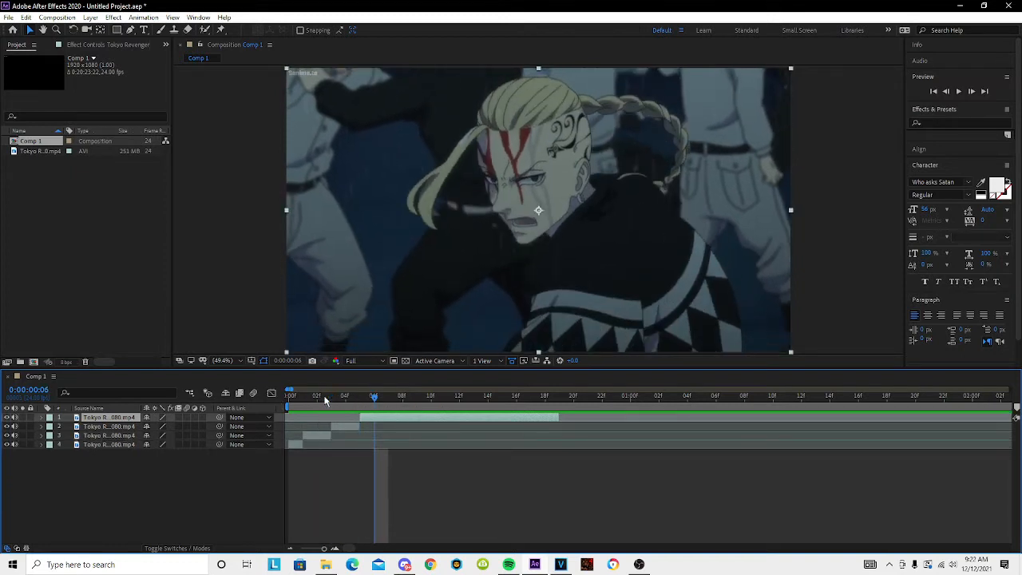
{"action": "key", "text": "Page_Down"}
{"action": "key", "text": "ctrl+shift+d"}
Continue splitting the remaining clip every two frames, at 0:00:00:09, 0:00:00:11 and 0:00:00:13.
{"action": "key", "text": "Page_Down"}
{"action": "key", "text": "Page_Down"}
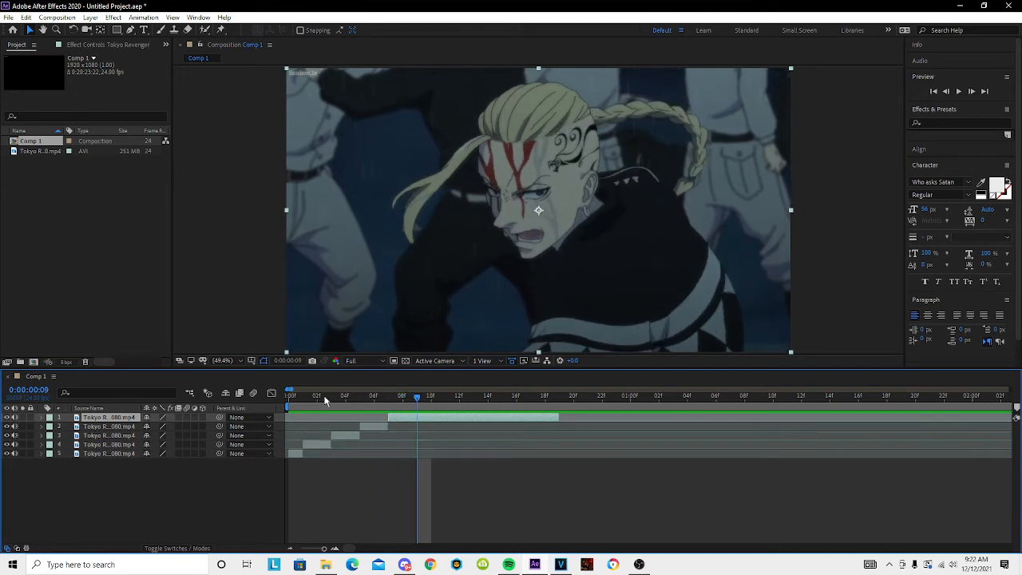
{"action": "key", "text": "ctrl+shift+d"}
{"action": "key", "text": "Page_Down"}
{"action": "key", "text": "Page_Down"}
{"action": "key", "text": "ctrl+shift+d"}
{"action": "key", "text": "Page_Down"}
{"action": "key", "text": "Page_Down"}
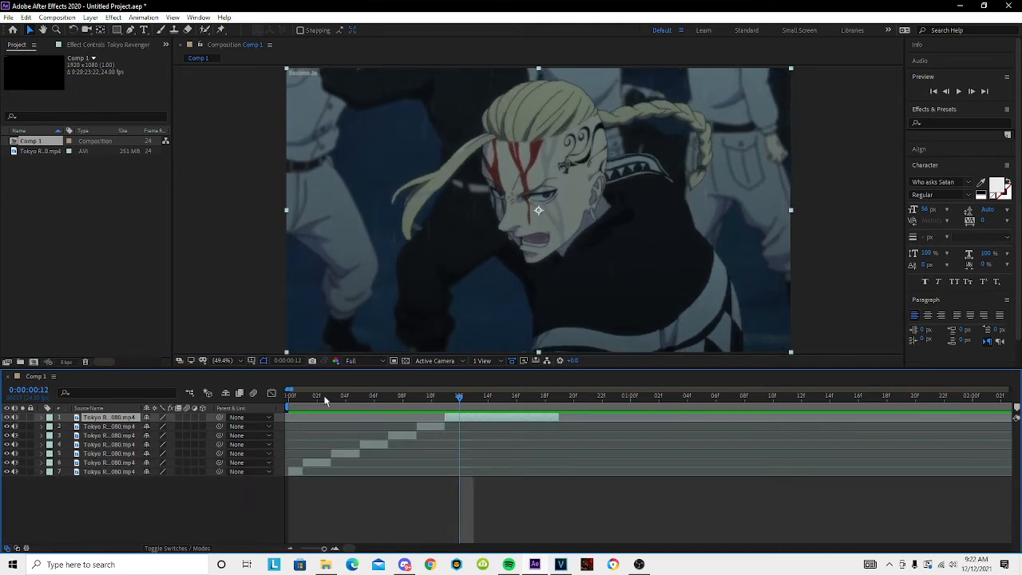
{"action": "key", "text": "ctrl+shift+d"}
Split the last part of the clip at 0:00:00:15 and 0:00:00:17.
{"action": "key", "text": "Page_Down"}
{"action": "key", "text": "Page_Down"}
{"action": "key", "text": "ctrl+shift+d"}
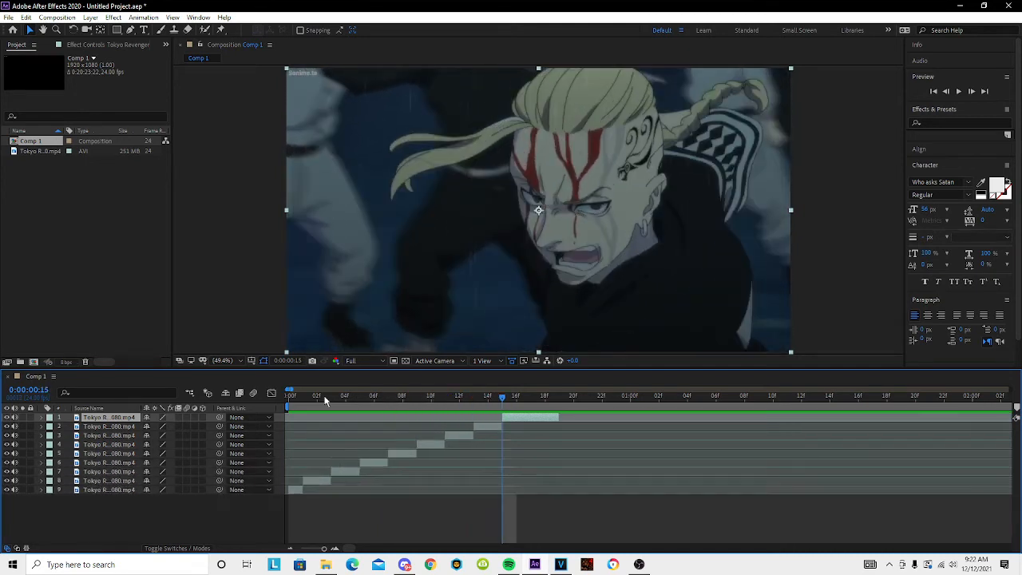
{"action": "key", "text": "Page_Down"}
{"action": "key", "text": "Page_Down"}
{"action": "key", "text": "ctrl+shift+d"}
Extend the last piece by one frame past 0:00:00:19 and split it at 0:00:00:19.
{"action": "key", "text": "Page_Down"}
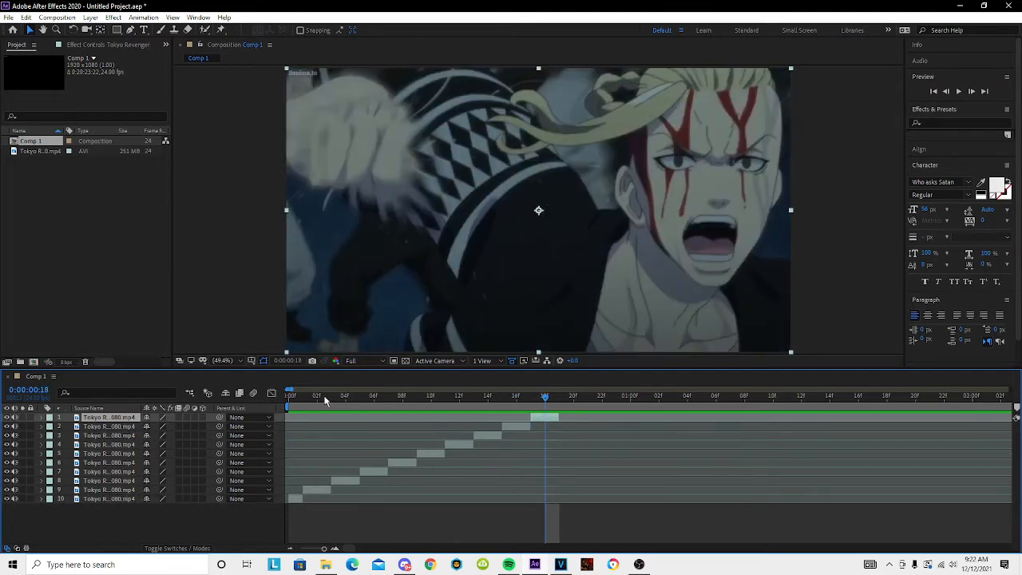
{"action": "key", "text": "Page_Down"}
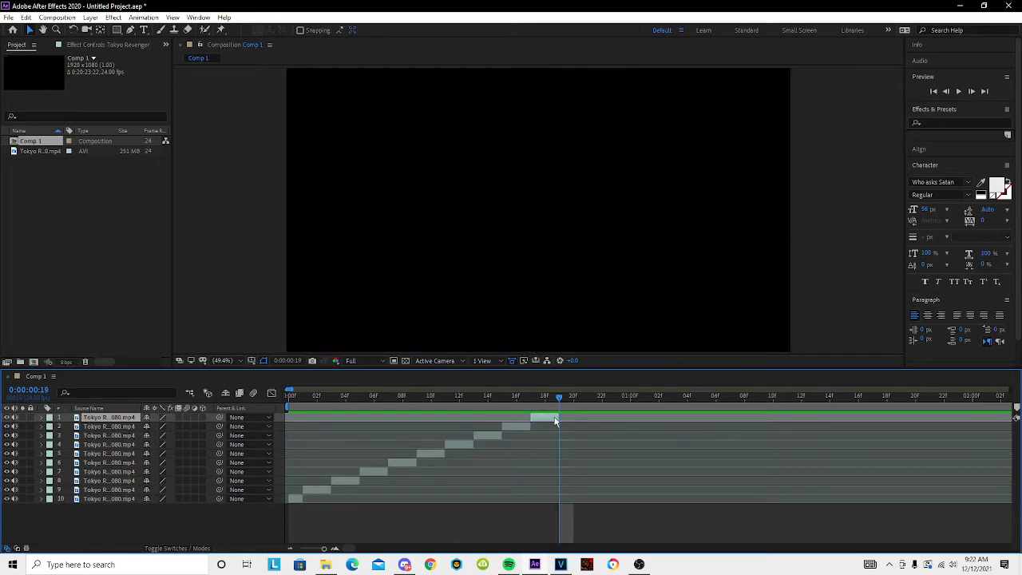
{"action": "left_click_drag", "start_coordinate": [568, 418], "coordinate": [293, 507]}
{"action": "key", "text": "ctrl+shift+d"}
Trim all eleven pieces to one frame each and arrange them end to end with Sequence Layers, without overlap.
{"action": "left_click", "coordinate": [294, 508]}
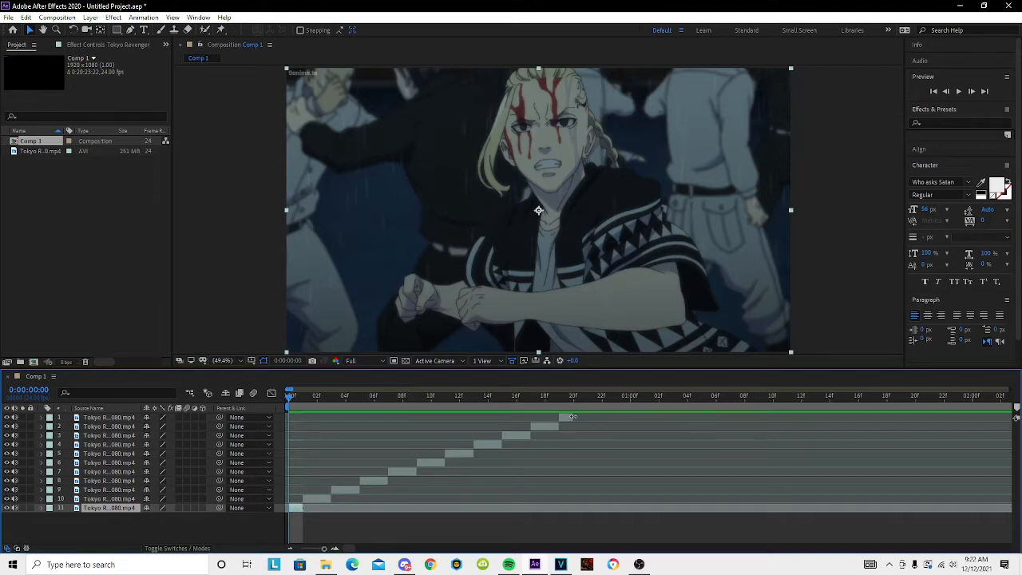
{"action": "key", "text": "ctrl+a"}
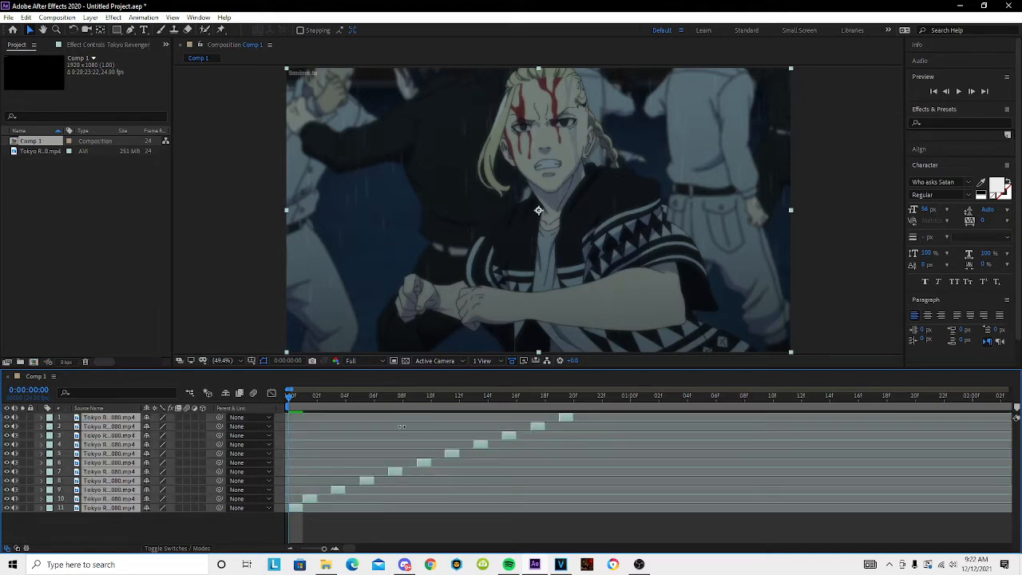
{"action": "right_click", "coordinate": [481, 442]}
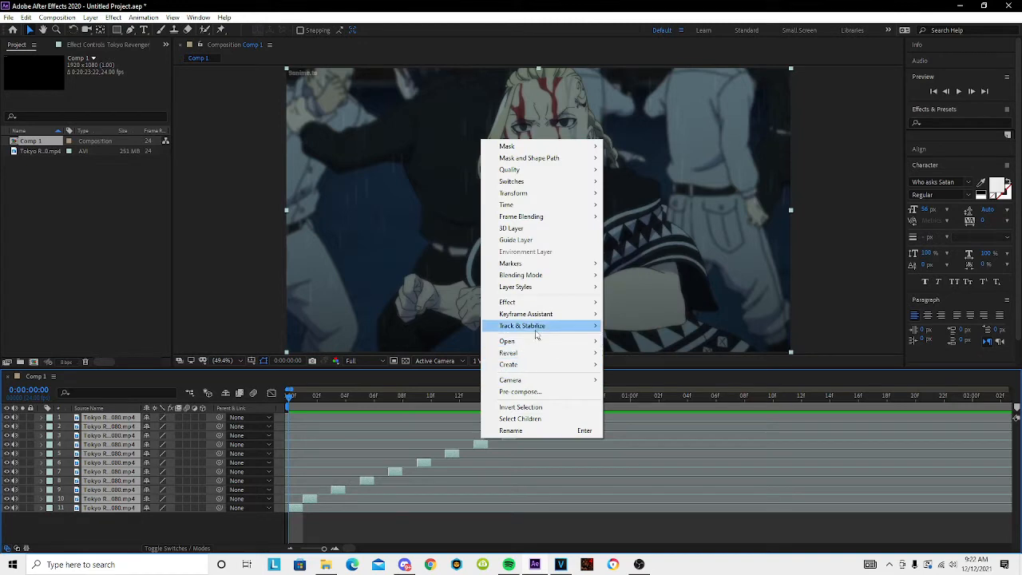
{"action": "mouse_move", "coordinate": [587, 314]}
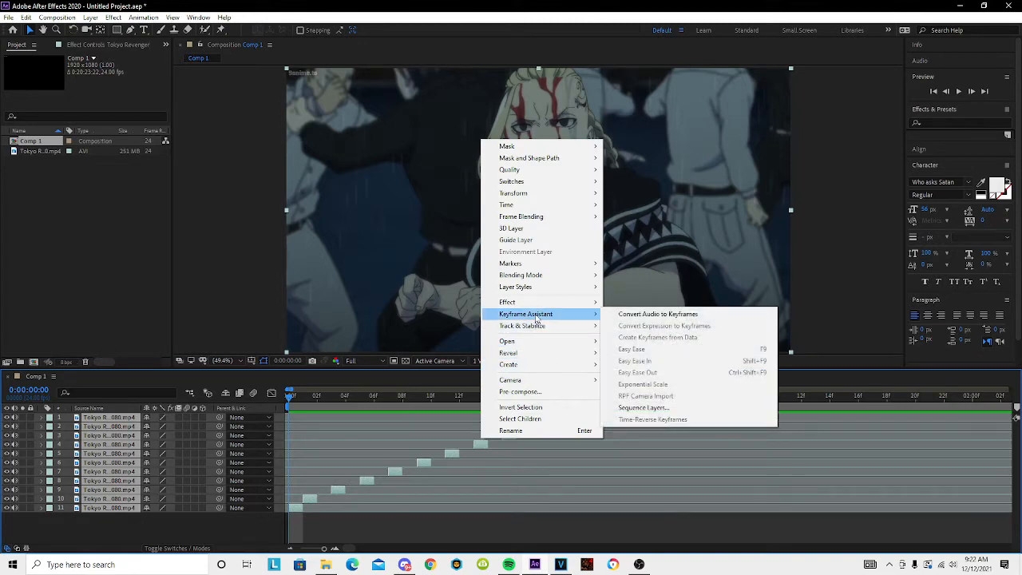
{"action": "left_click", "coordinate": [660, 409]}
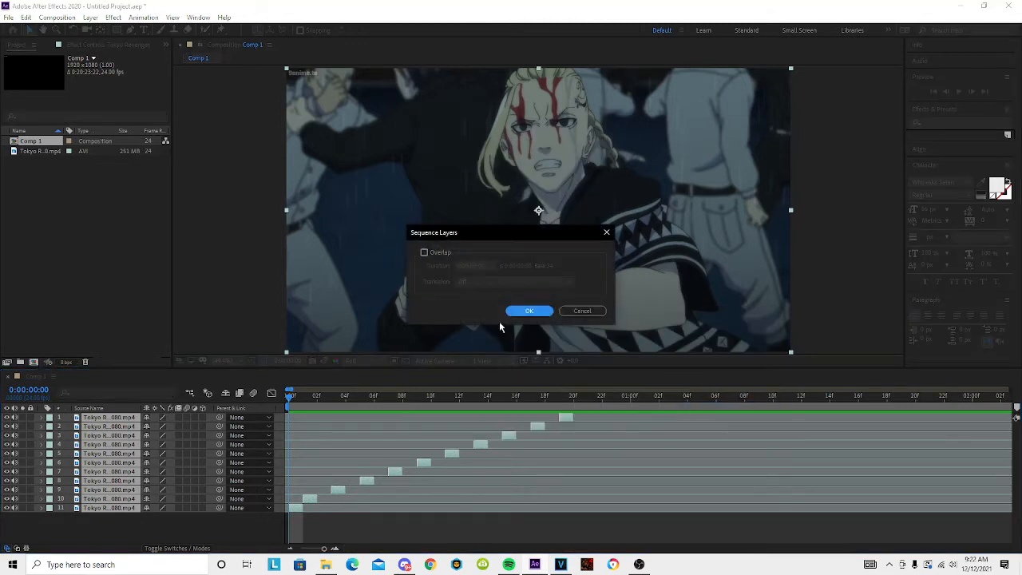
{"action": "left_click", "coordinate": [529, 311]}
End the work area after the last piece, with the playhead at 0:00:00:10, and preview the sequence.
{"action": "left_click_drag", "start_coordinate": [293, 399], "coordinate": [429, 416]}
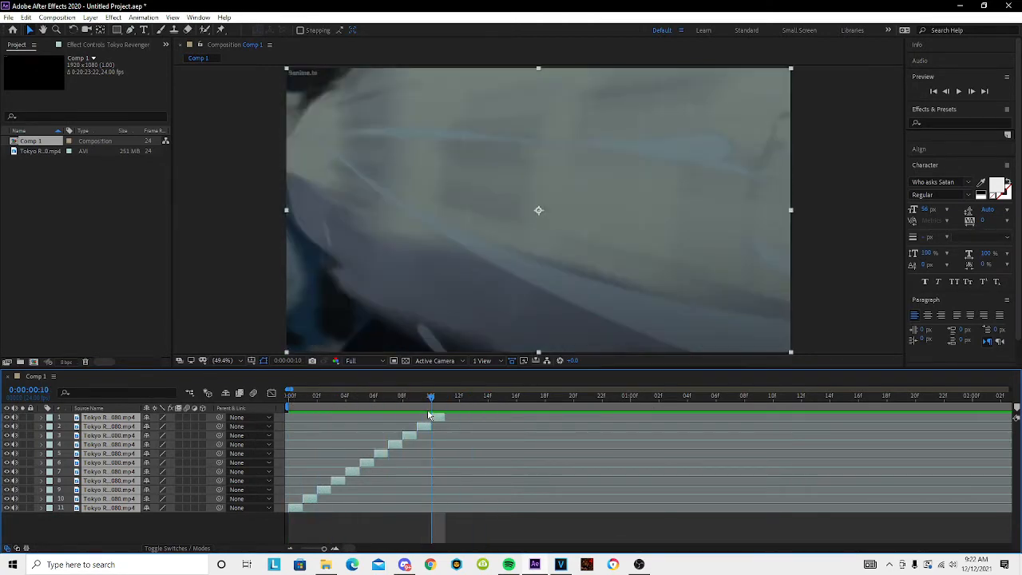
{"action": "key", "text": "space"}
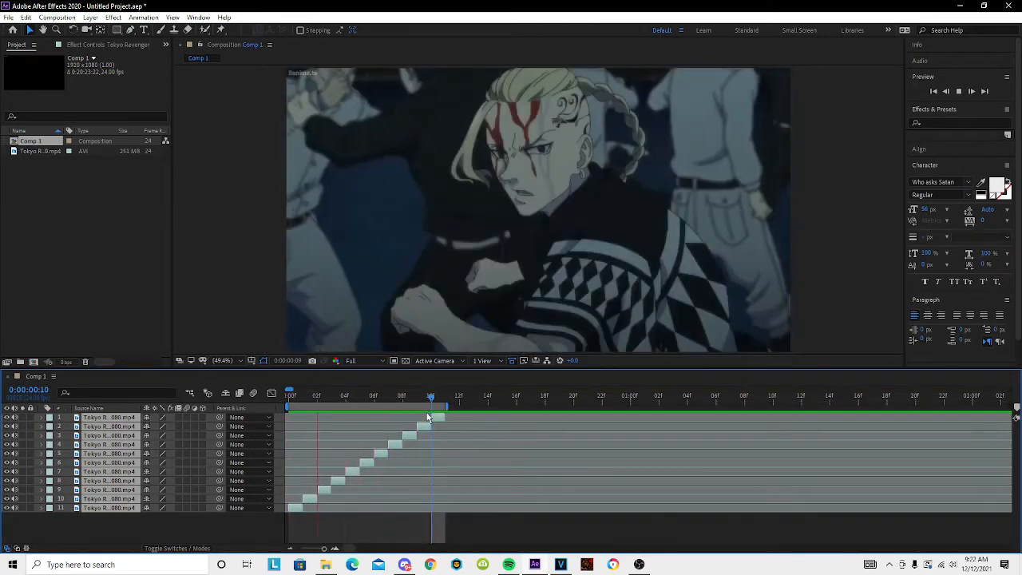
{"action": "key", "text": "space"}
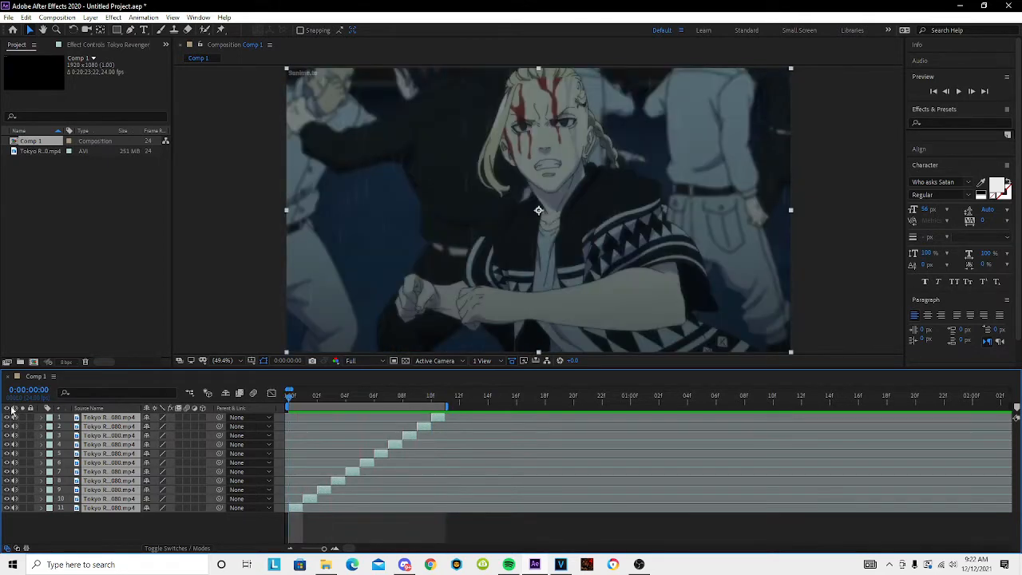
Mute the audio of all eleven layers and preview the sequence again.
{"action": "left_click_drag", "start_coordinate": [15, 418], "coordinate": [14, 510]}
{"action": "left_click", "coordinate": [262, 522]}
{"action": "key", "text": "space"}
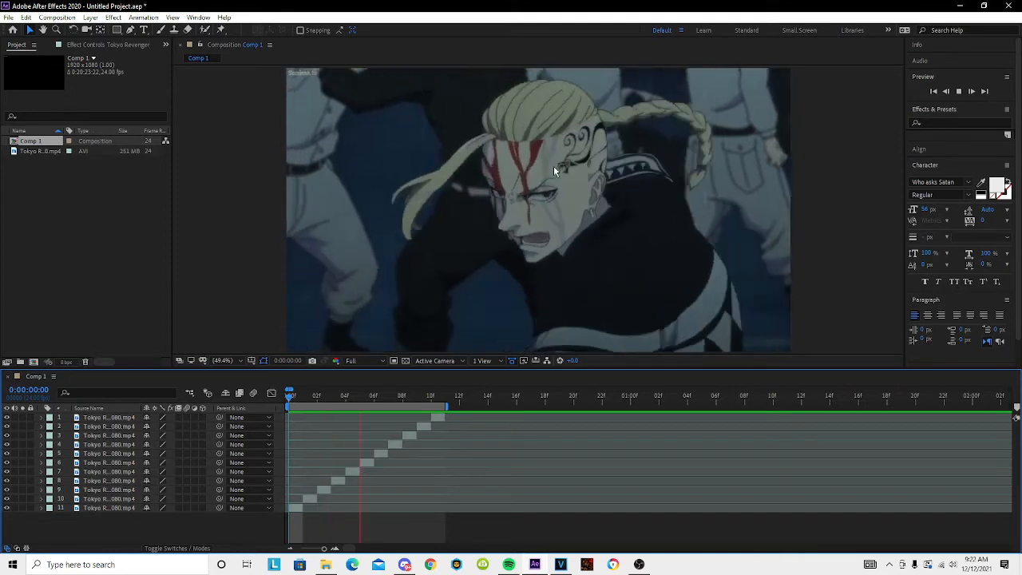
{"action": "key", "text": "space"}
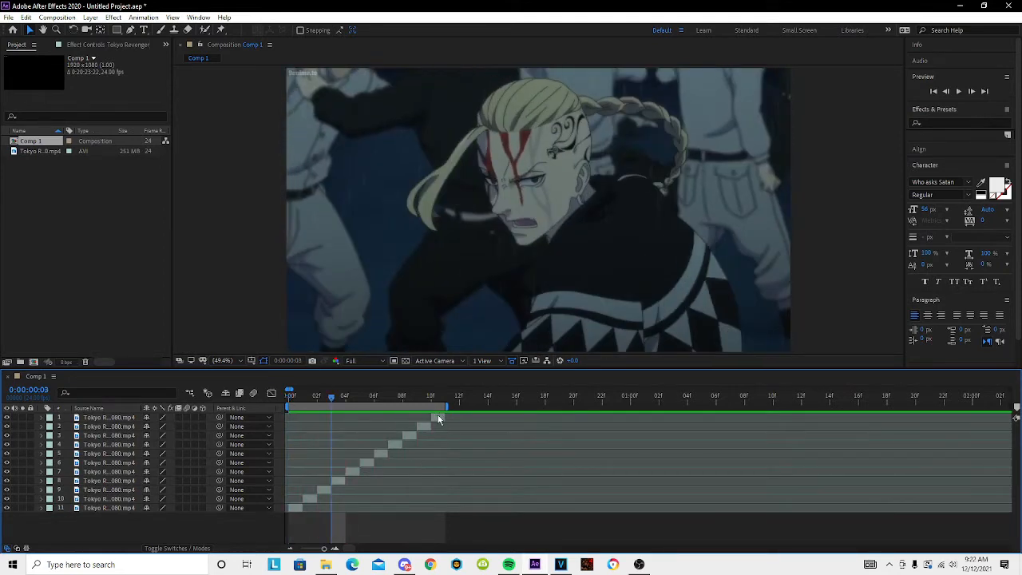
Try pre-composing all eleven layers with the composition duration adjusted to their time span, preview the result, and undo the pre-compose.
{"action": "left_click", "coordinate": [439, 420]}
{"action": "key", "text": "ctrl+a"}
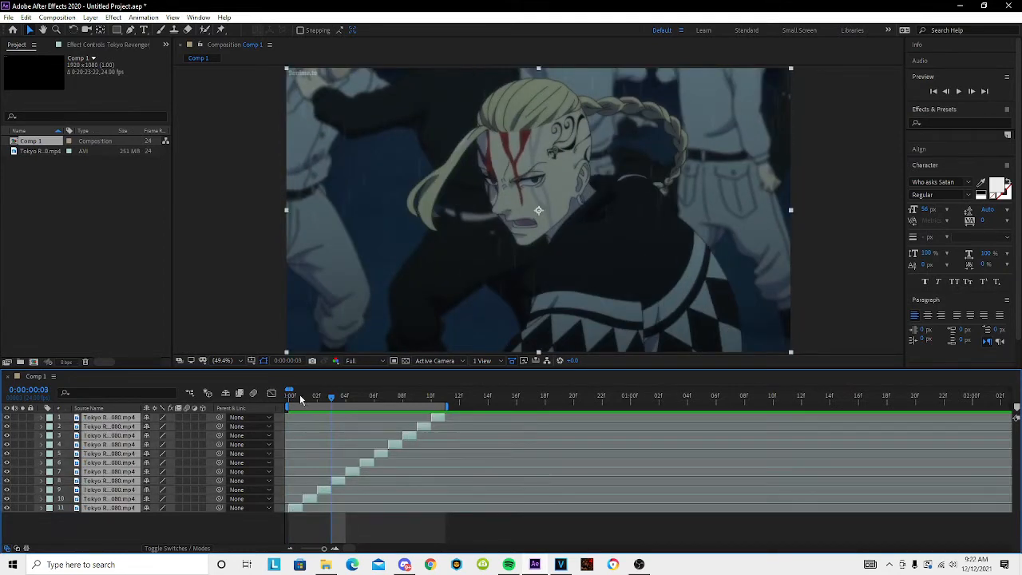
{"action": "left_click_drag", "start_coordinate": [301, 400], "coordinate": [302, 422]}
{"action": "right_click", "coordinate": [351, 475]}
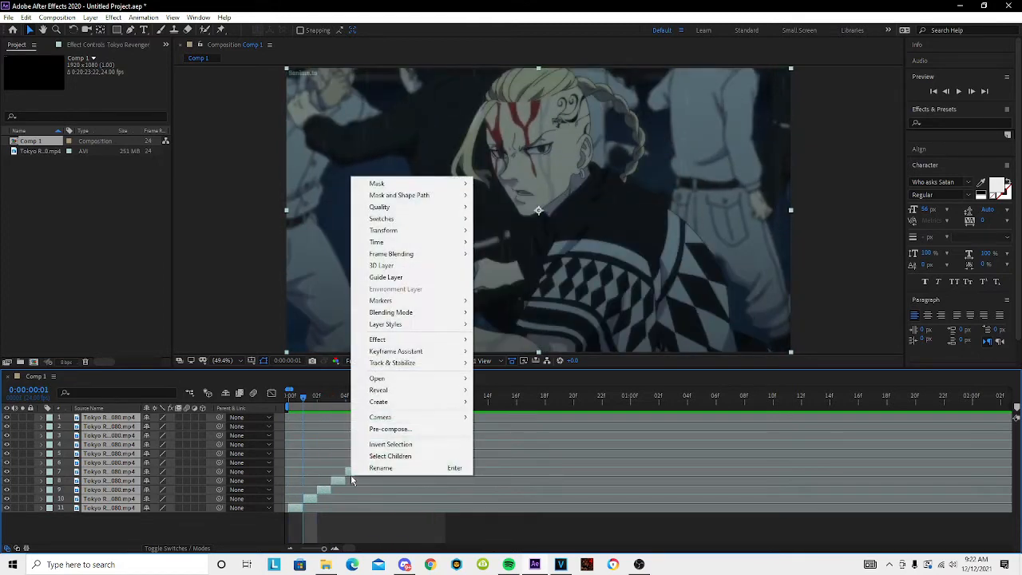
{"action": "left_click", "coordinate": [391, 431]}
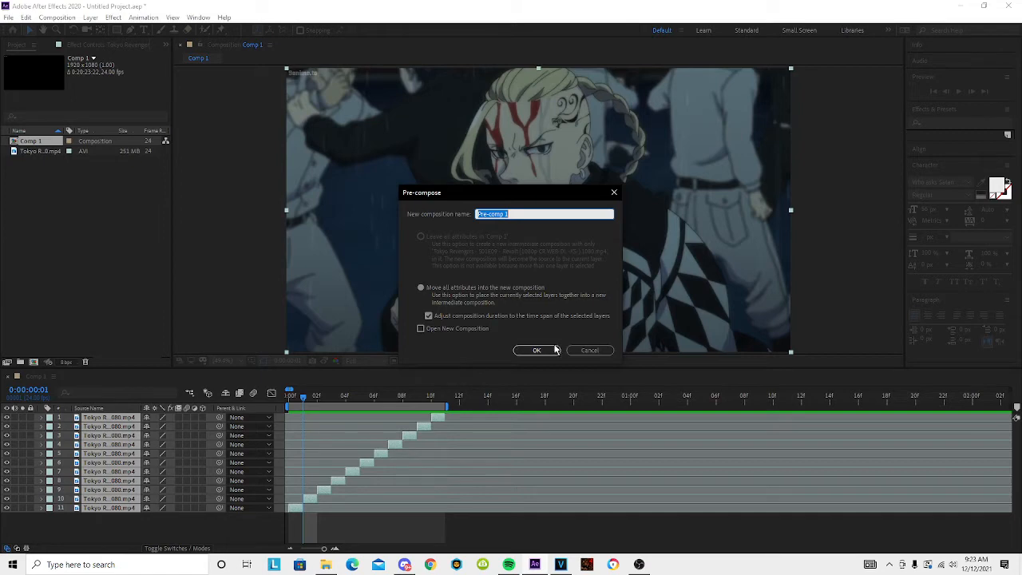
{"action": "left_click", "coordinate": [505, 318]}
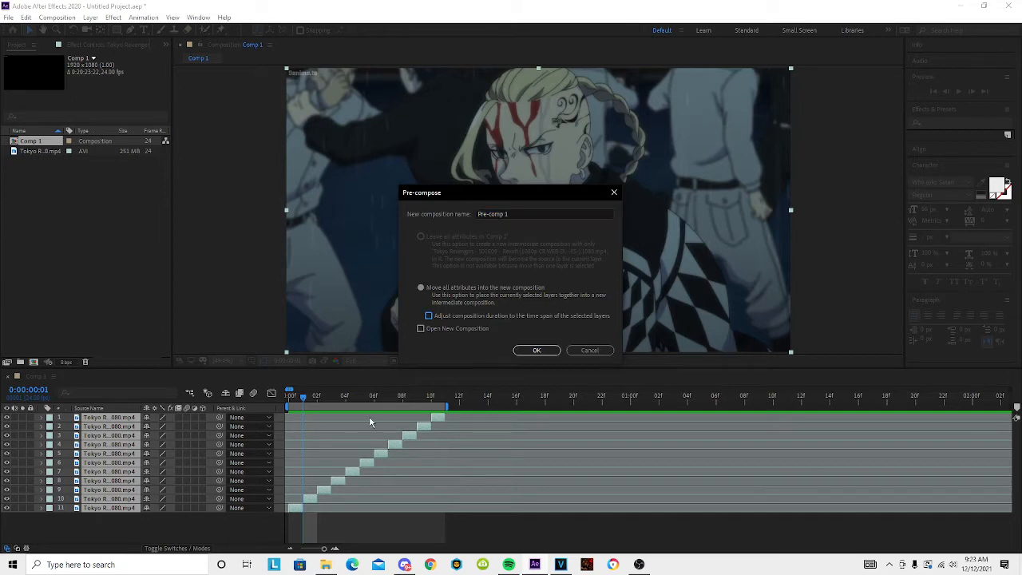
{"action": "left_click", "coordinate": [536, 350]}
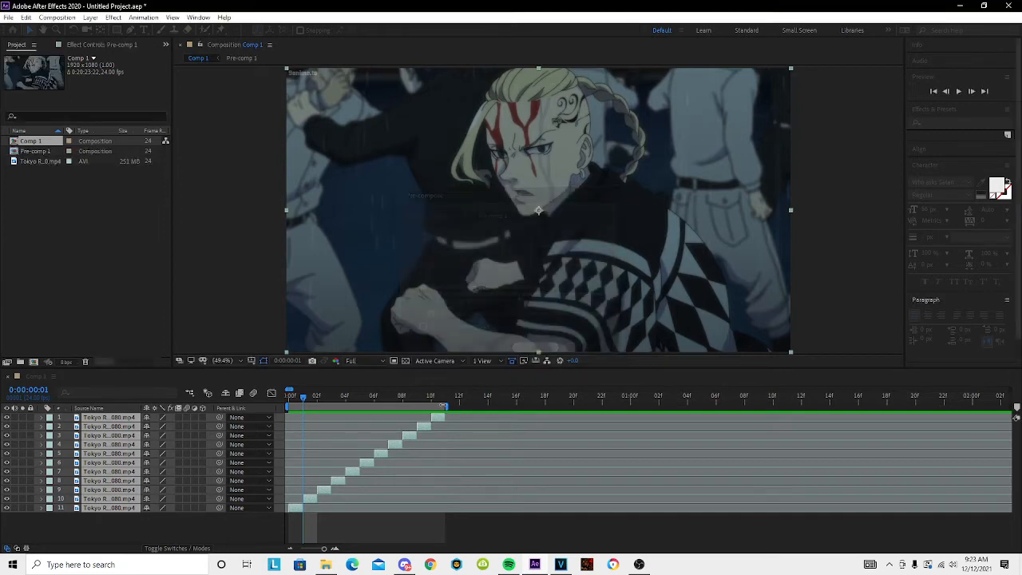
{"action": "key", "text": "space"}
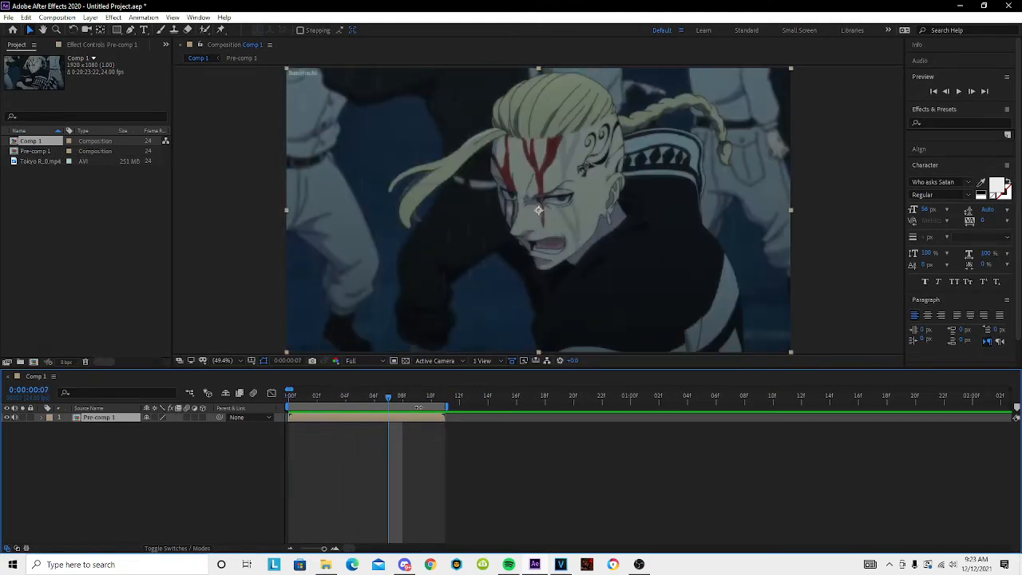
{"action": "key", "text": "ctrl+z"}
Pre-compose all eleven layers as Pre-comp 1, moving all attributes and without adjusting the composition duration to the layers' time span.
{"action": "right_click", "coordinate": [412, 435]}
{"action": "left_click", "coordinate": [451, 375]}
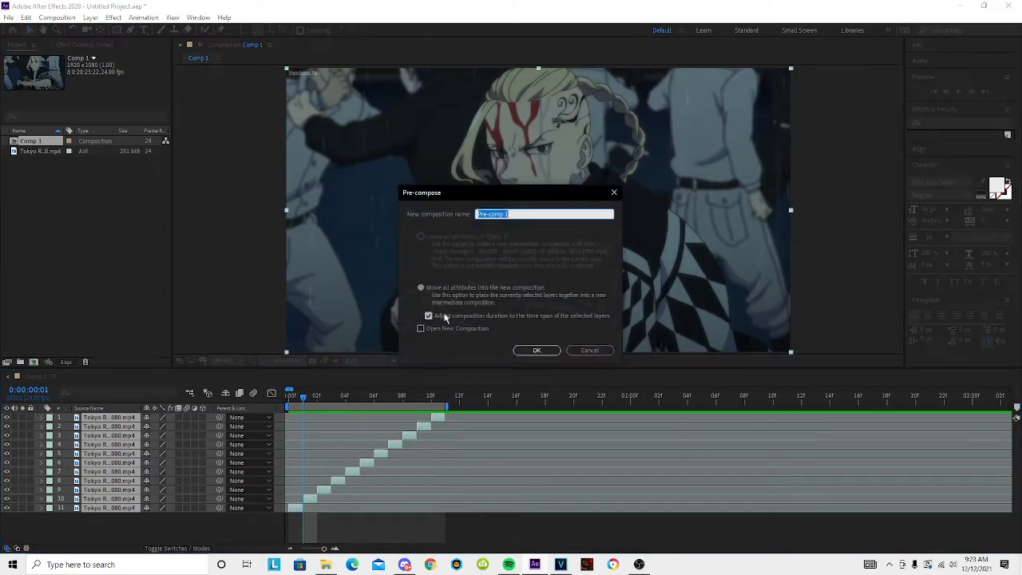
{"action": "left_click", "coordinate": [441, 318]}
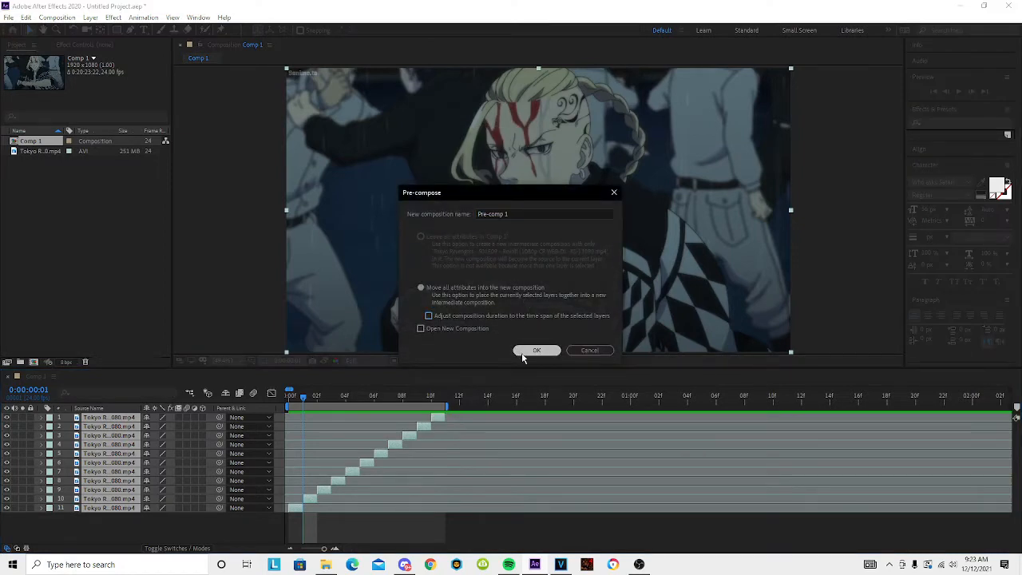
{"action": "left_click", "coordinate": [527, 350]}
Split the Pre-comp 1 layer at 0:00:00:20 and return the playhead to 0:00:00:10.
{"action": "left_click_drag", "start_coordinate": [301, 404], "coordinate": [569, 405]}
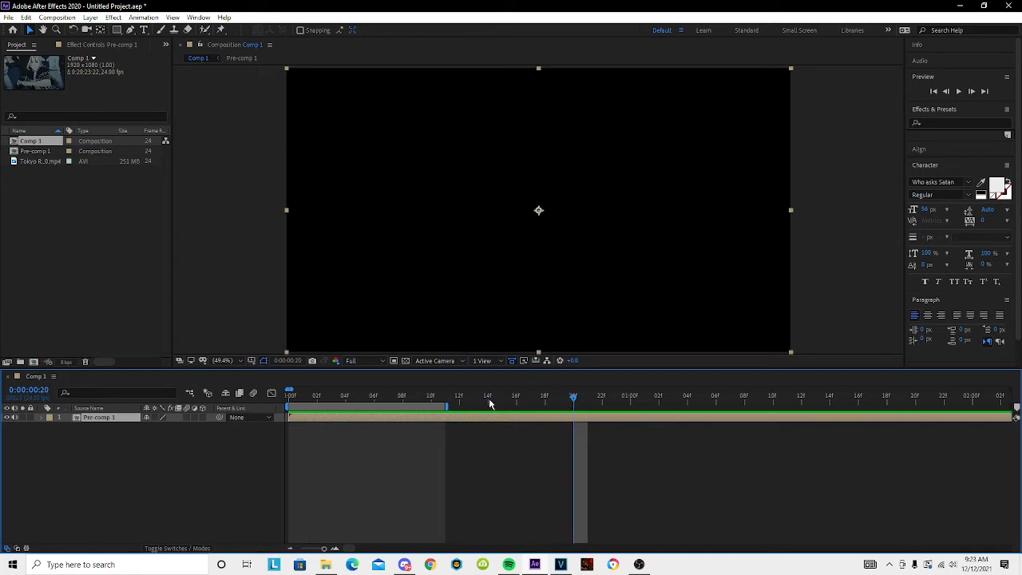
{"action": "key", "text": "ctrl+shift+d"}
{"action": "left_click", "coordinate": [432, 398]}
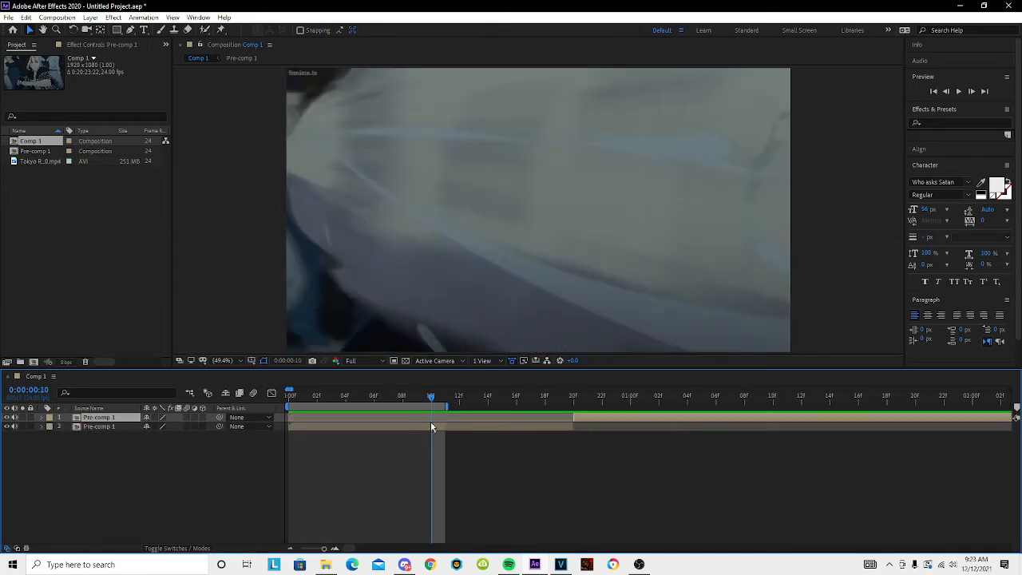
Try time remapping the first Pre-comp 1 piece with a keyframe at 0:00:00:09 moved to its end, and undo the time remapping.
{"action": "left_click", "coordinate": [436, 426]}
{"action": "key", "text": "ctrl+alt+t"}
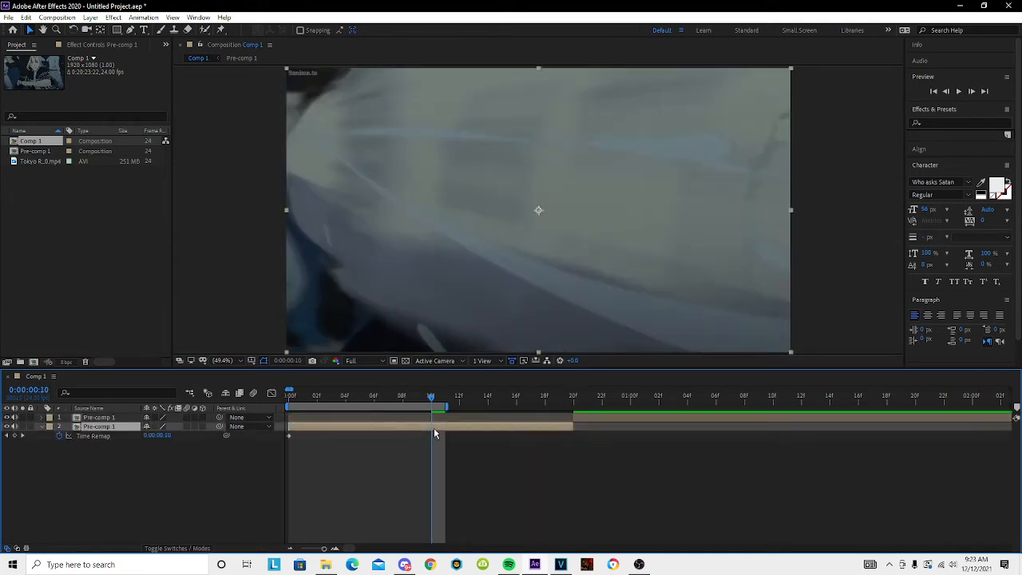
{"action": "left_click_drag", "start_coordinate": [435, 403], "coordinate": [416, 404]}
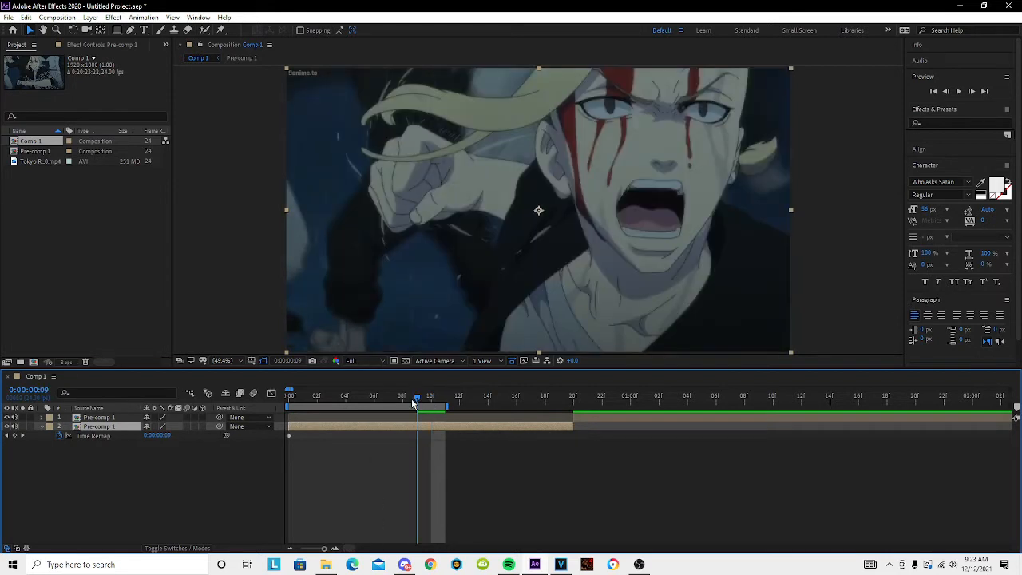
{"action": "left_click", "coordinate": [15, 436]}
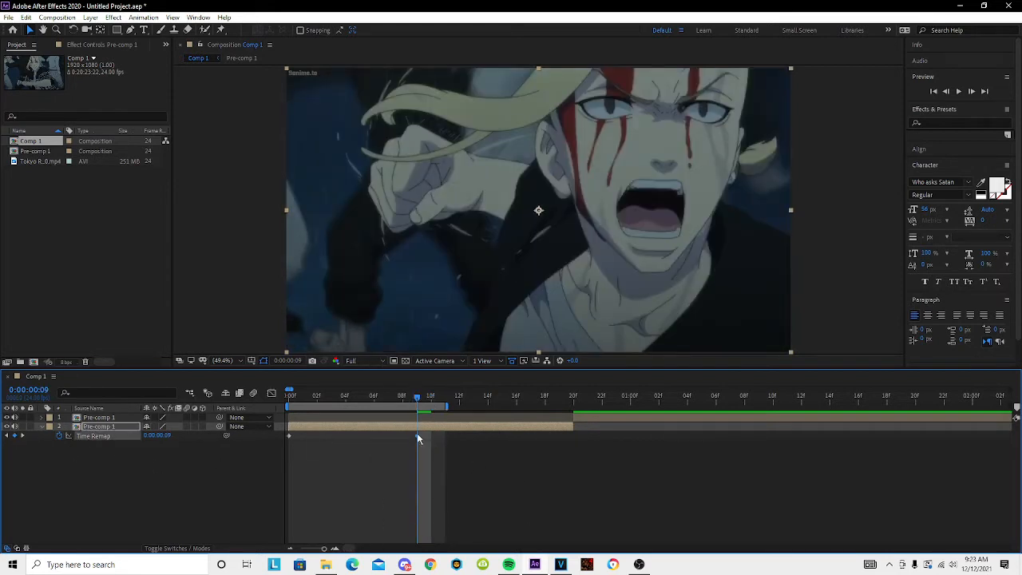
{"action": "left_click_drag", "start_coordinate": [417, 436], "coordinate": [572, 437]}
{"action": "left_click_drag", "start_coordinate": [434, 404], "coordinate": [458, 412]}
{"action": "key", "text": "ctrl+z"}
{"action": "left_click", "coordinate": [431, 404]}
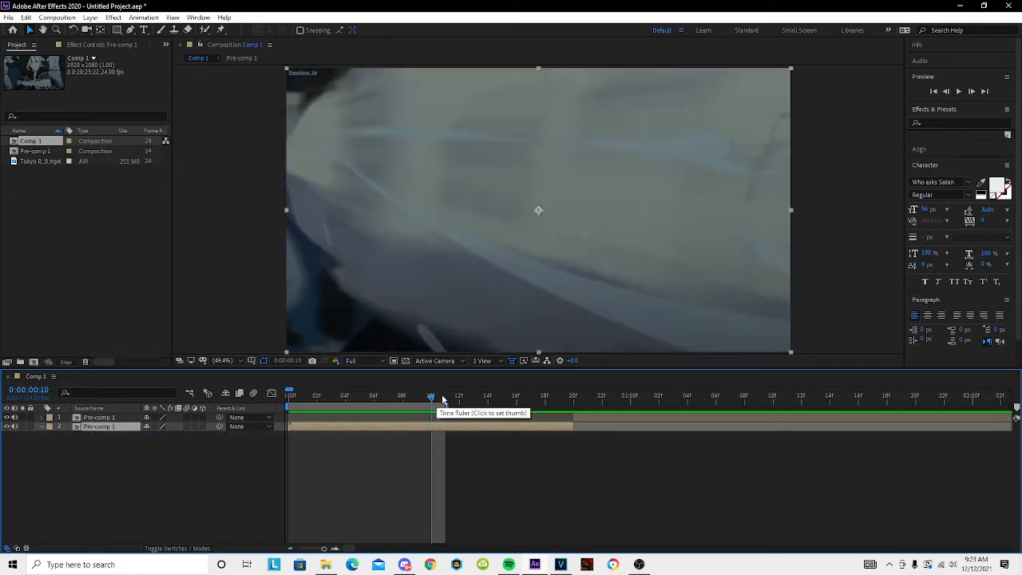
Trim Pre-comp 1 to the length of the work area by splitting it and deleting the leftover pieces.
{"action": "left_click_drag", "start_coordinate": [434, 403], "coordinate": [549, 403]}
{"action": "key", "text": "ctrl+shift+d"}
{"action": "key", "text": "Delete"}
{"action": "left_click", "coordinate": [591, 419]}
{"action": "key", "text": "Delete"}
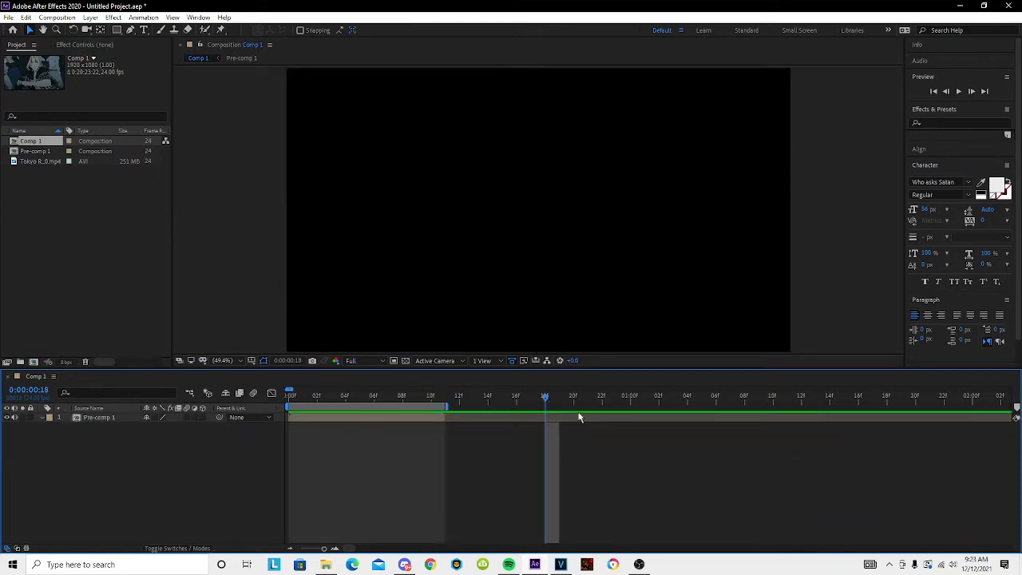
Split the trimmed Pre-comp 1 layer at 0:00:00:09 to separate the closing frames.
{"action": "left_click_drag", "start_coordinate": [337, 402], "coordinate": [425, 400]}
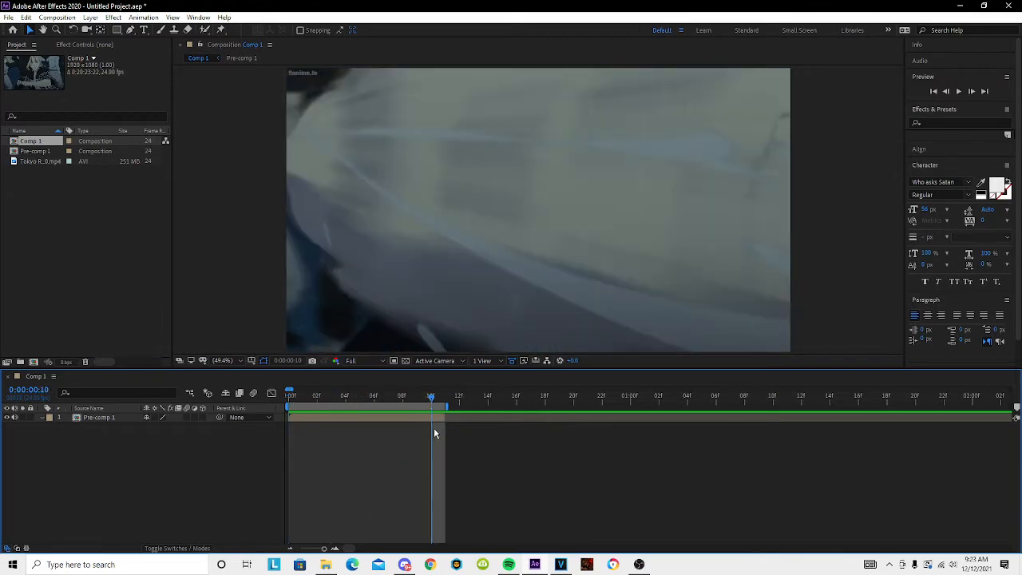
{"action": "left_click", "coordinate": [434, 417]}
{"action": "mouse_move", "coordinate": [426, 399]}
{"action": "left_mouse_down"}
{"action": "mouse_move", "coordinate": [404, 401]}
{"action": "mouse_move", "coordinate": [417, 401]}
{"action": "left_mouse_up"}
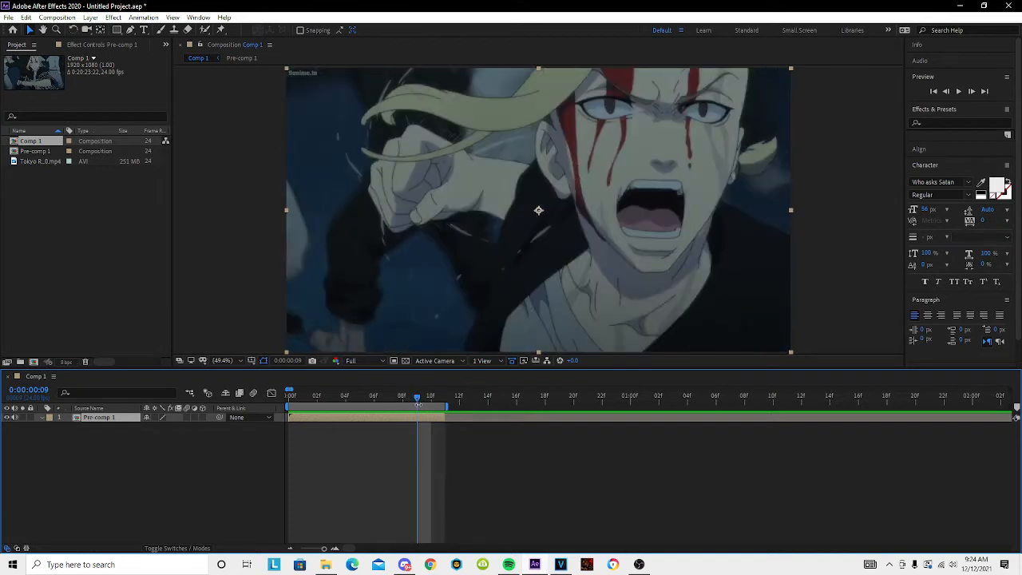
{"action": "key", "text": "ctrl+shift+d"}
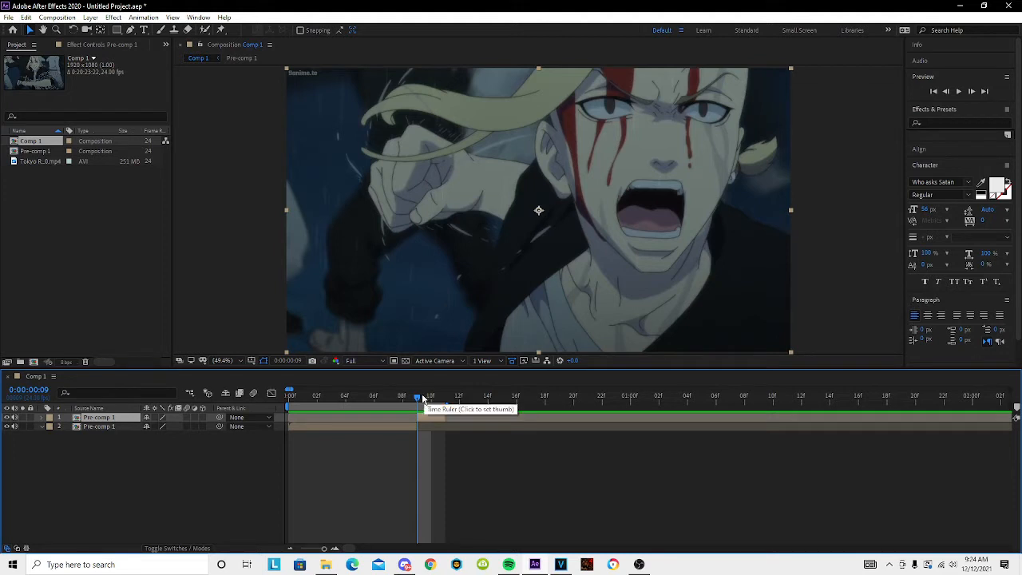
Apply the twix d preset to the first Pre-comp 1 piece, with the playhead at 0:00:00:00.
{"action": "mouse_move", "coordinate": [416, 399]}
{"action": "left_mouse_down"}
{"action": "mouse_move", "coordinate": [431, 402]}
{"action": "mouse_move", "coordinate": [408, 410]}
{"action": "left_mouse_up"}
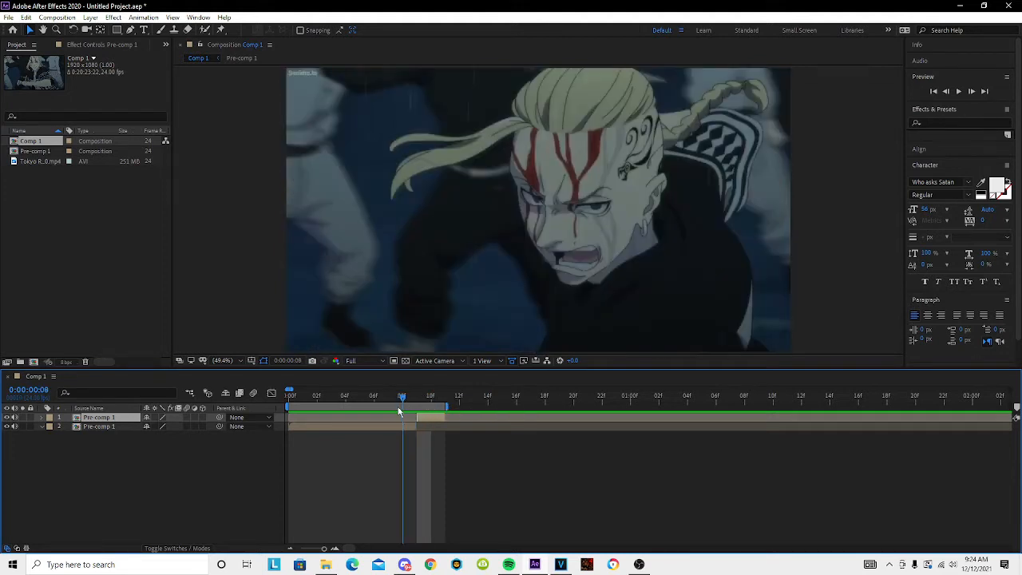
{"action": "left_click_drag", "start_coordinate": [400, 410], "coordinate": [288, 420]}
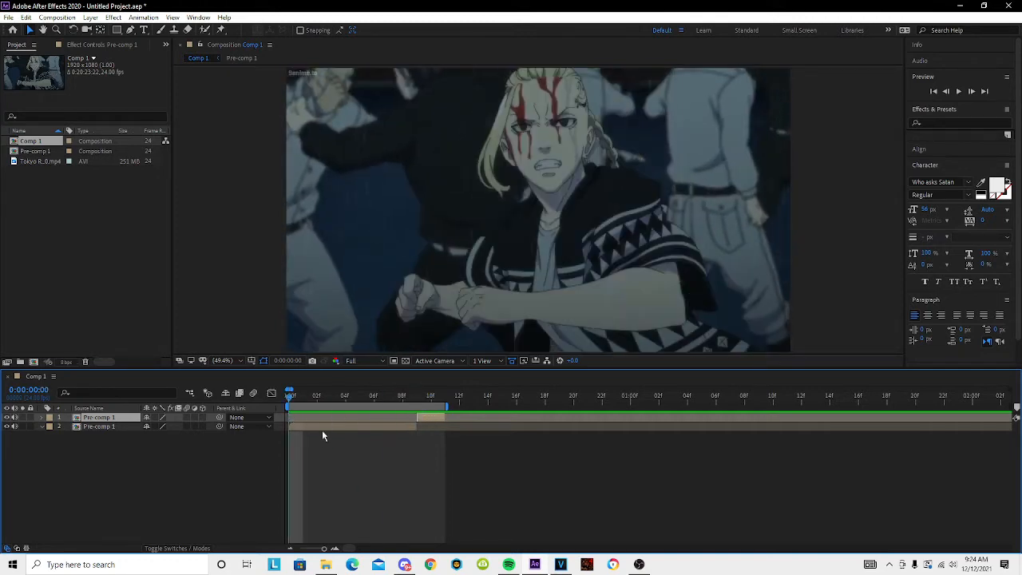
{"action": "left_click", "coordinate": [327, 427]}
{"action": "left_click", "coordinate": [949, 122]}
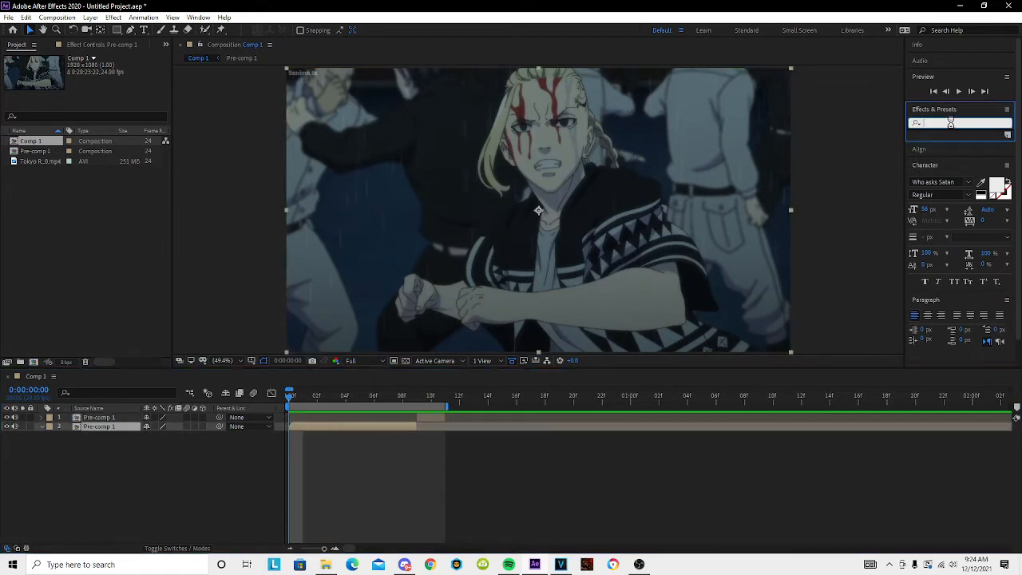
{"action": "type", "text": "twix d"}
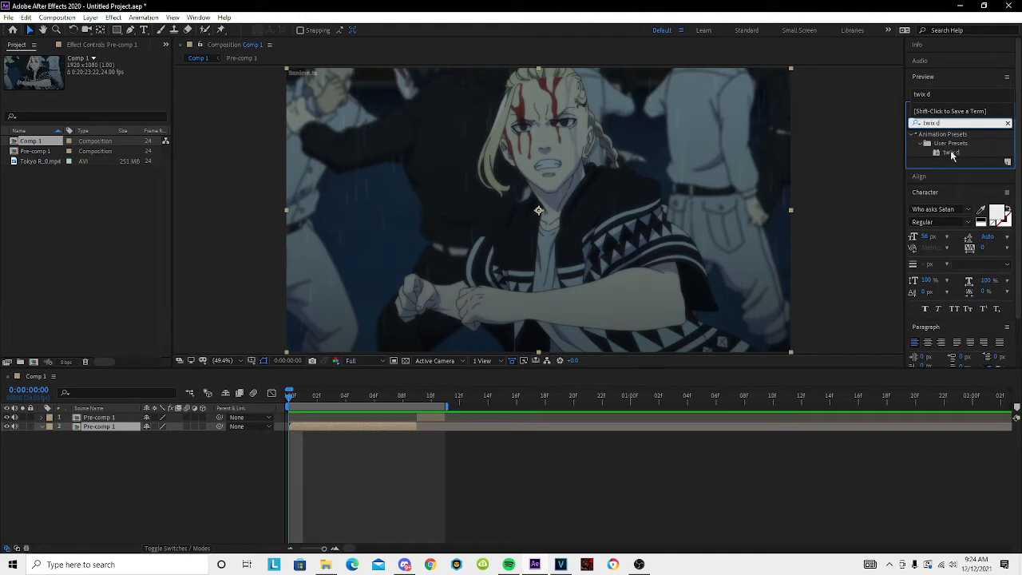
{"action": "left_click_drag", "start_coordinate": [952, 156], "coordinate": [328, 426]}
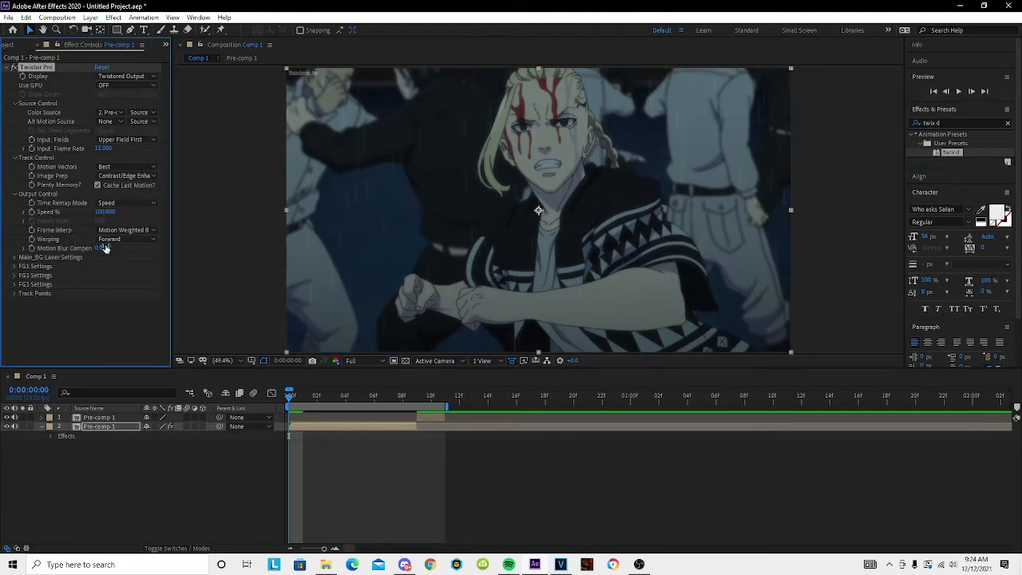
Find the twix rsmb preset and add it to the same piece.
{"action": "left_click_drag", "start_coordinate": [963, 122], "coordinate": [466, 143]}
{"action": "type", "text": "twix rs"}
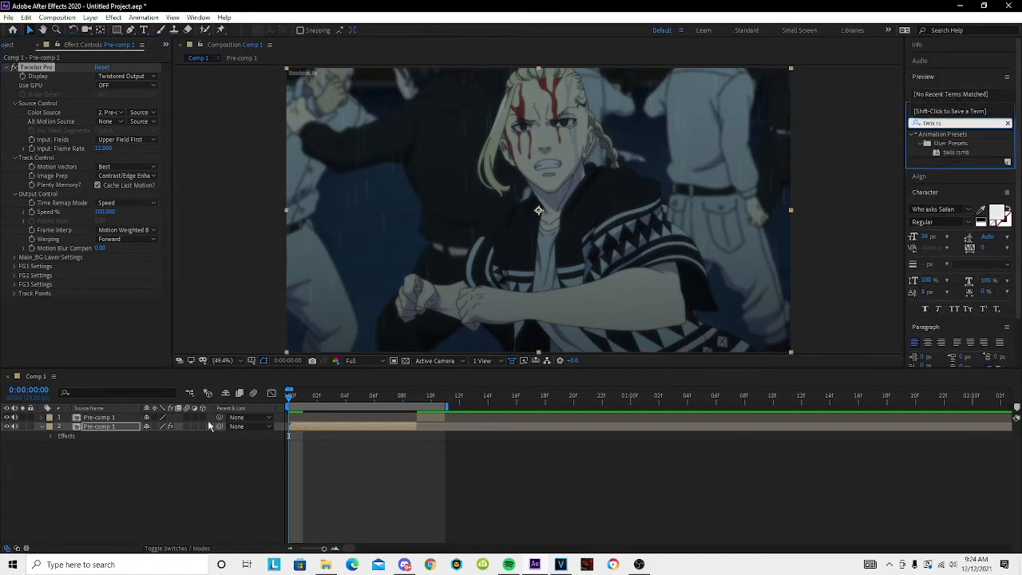
{"action": "double_click", "coordinate": [965, 152]}
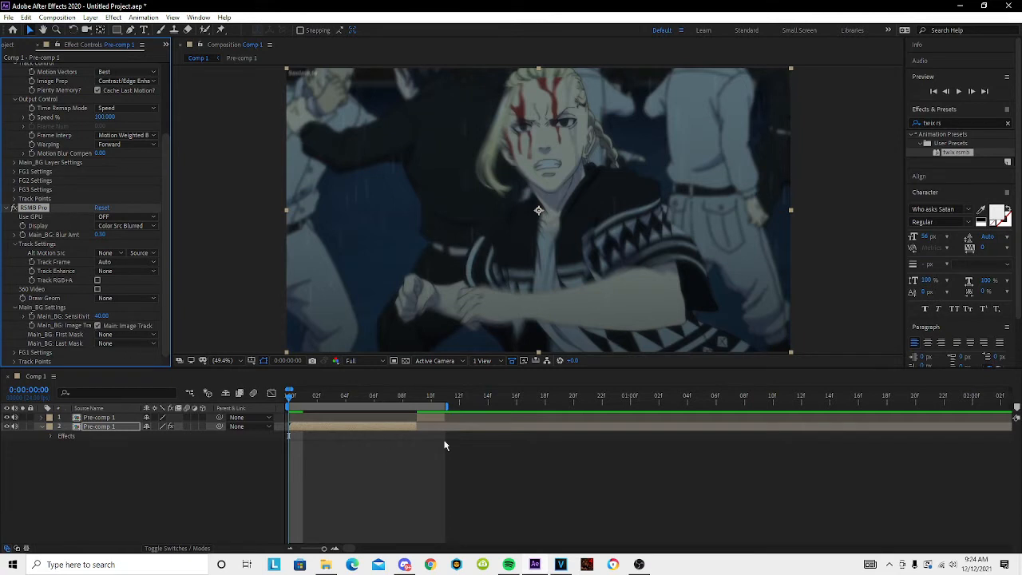
Pre-compose the effected piece as Pre-comp 1 Comp 1, moving all attributes and adjusting the composition duration to its time span.
{"action": "right_click", "coordinate": [327, 433]}
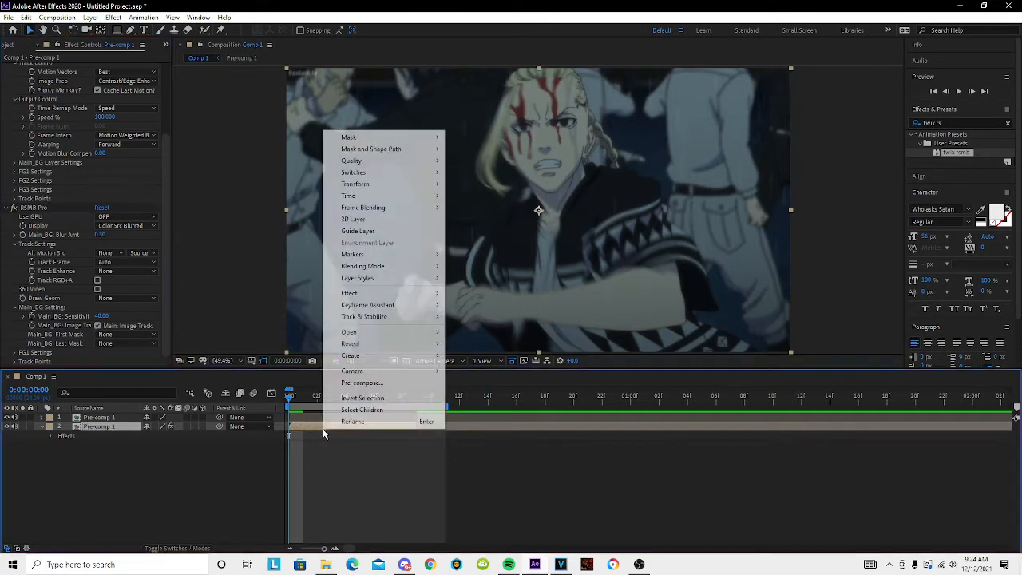
{"action": "left_click", "coordinate": [377, 384]}
{"action": "left_click", "coordinate": [470, 287]}
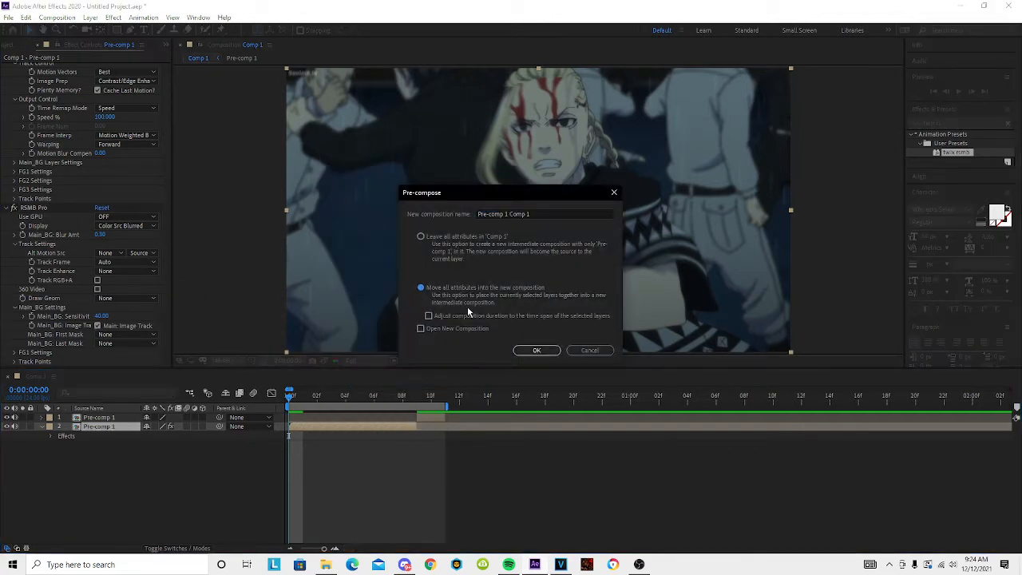
{"action": "left_click", "coordinate": [469, 317]}
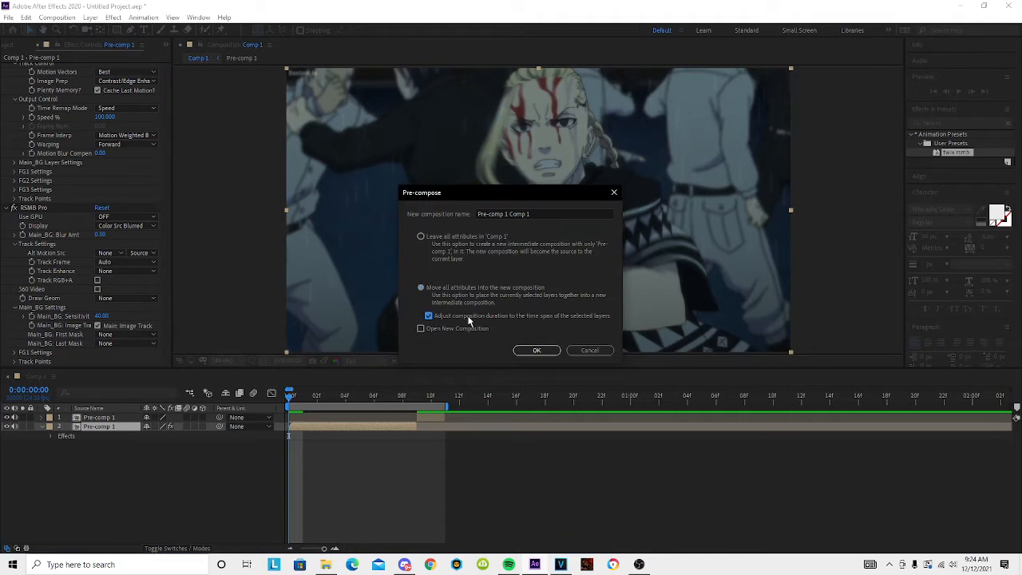
{"action": "left_click", "coordinate": [540, 353]}
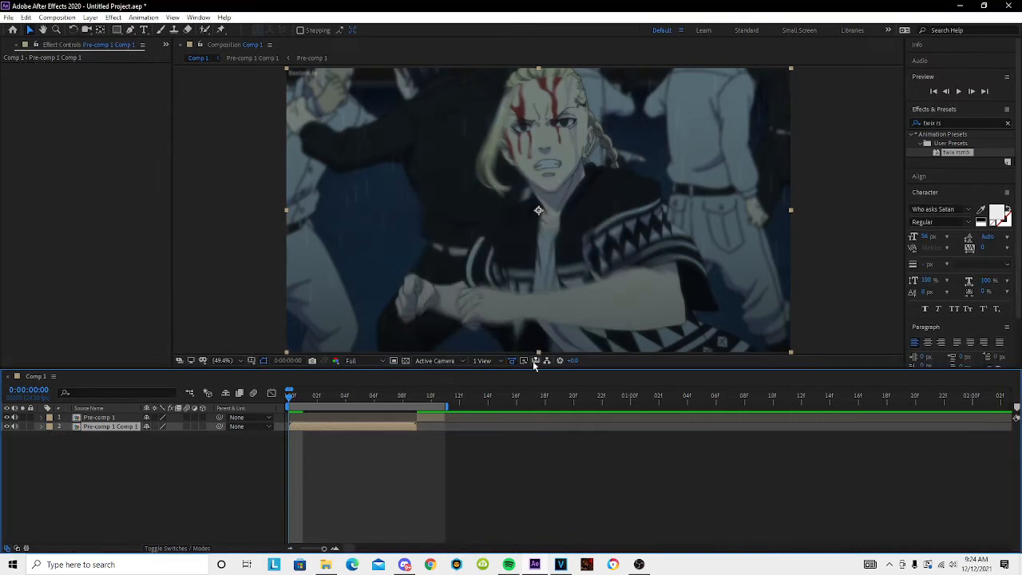
Enable time remapping on Pre-comp 1 Comp 1, ease both keyframes, and shape the value curve steep at both ends and flat in the middle.
{"action": "key", "text": "ctrl+alt+t"}
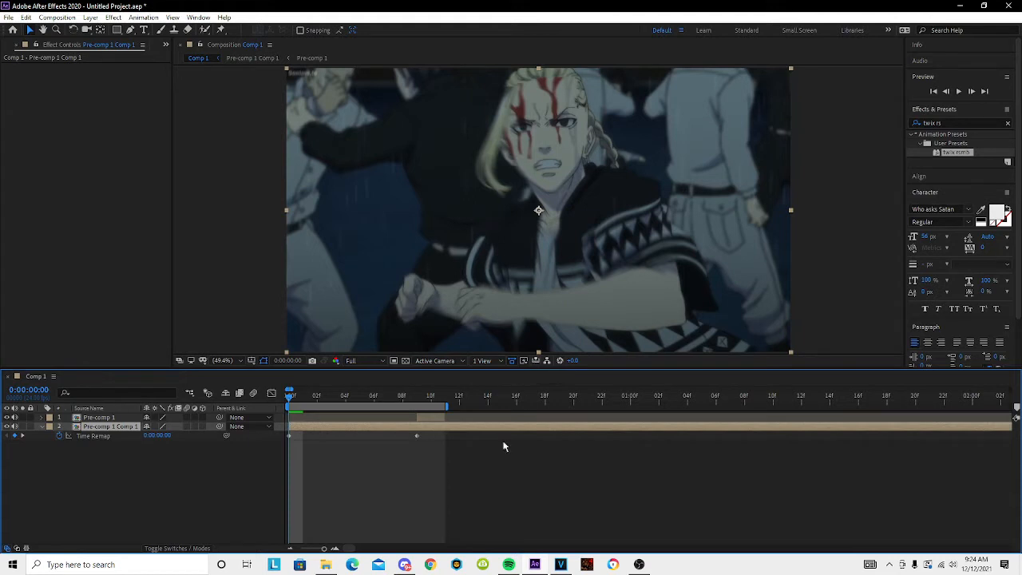
{"action": "left_click_drag", "start_coordinate": [289, 399], "coordinate": [413, 418]}
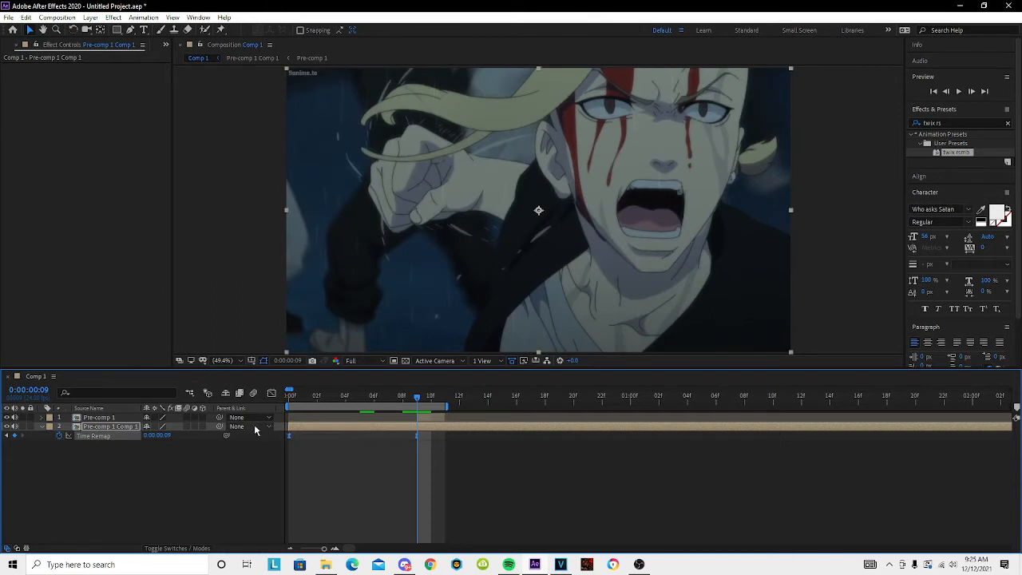
{"action": "left_click", "coordinate": [272, 393]}
{"action": "left_click", "coordinate": [398, 424]}
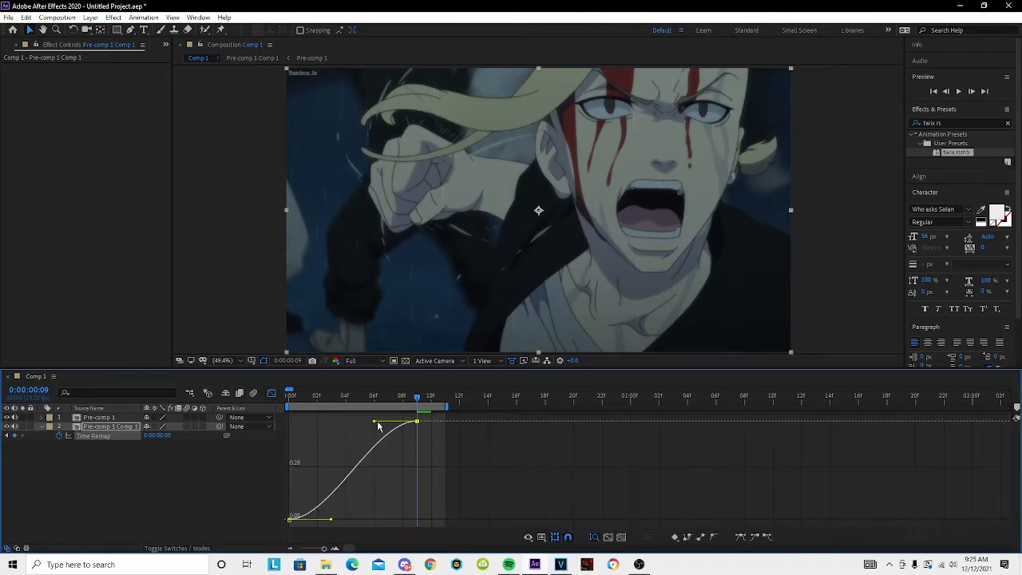
{"action": "left_click_drag", "start_coordinate": [379, 427], "coordinate": [402, 520]}
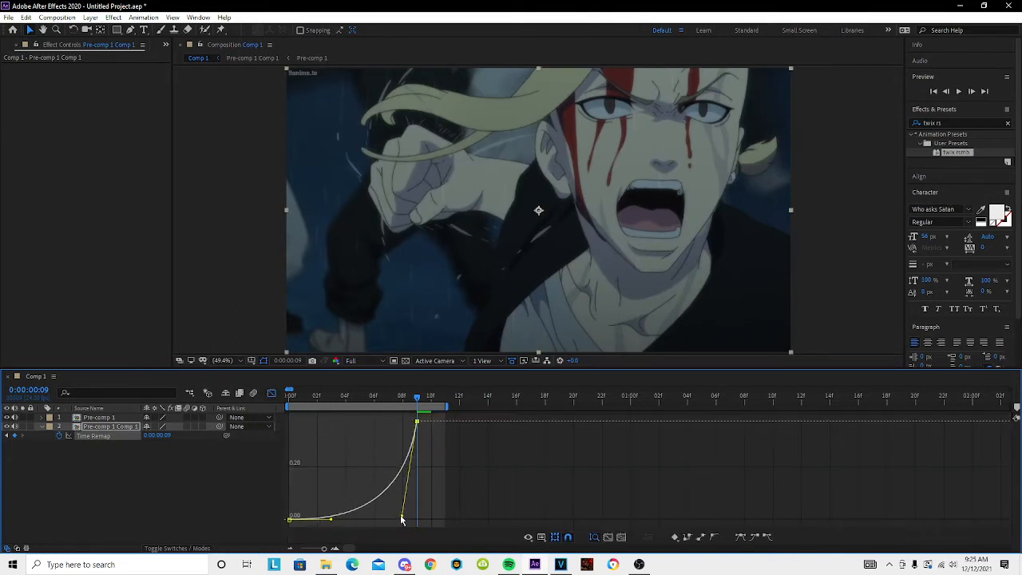
{"action": "left_click_drag", "start_coordinate": [330, 522], "coordinate": [343, 404]}
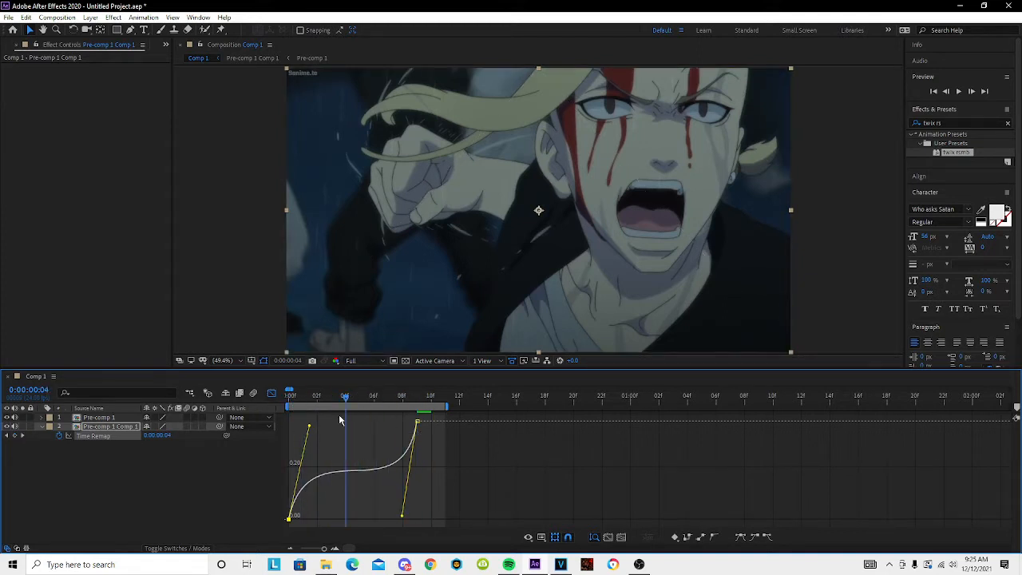
{"action": "left_click", "coordinate": [272, 393]}
Split the Pre-comp 1 Comp 1 layer at 0:00:00:09.
{"action": "left_click", "coordinate": [416, 401]}
{"action": "key", "text": "ctrl+shift+d"}
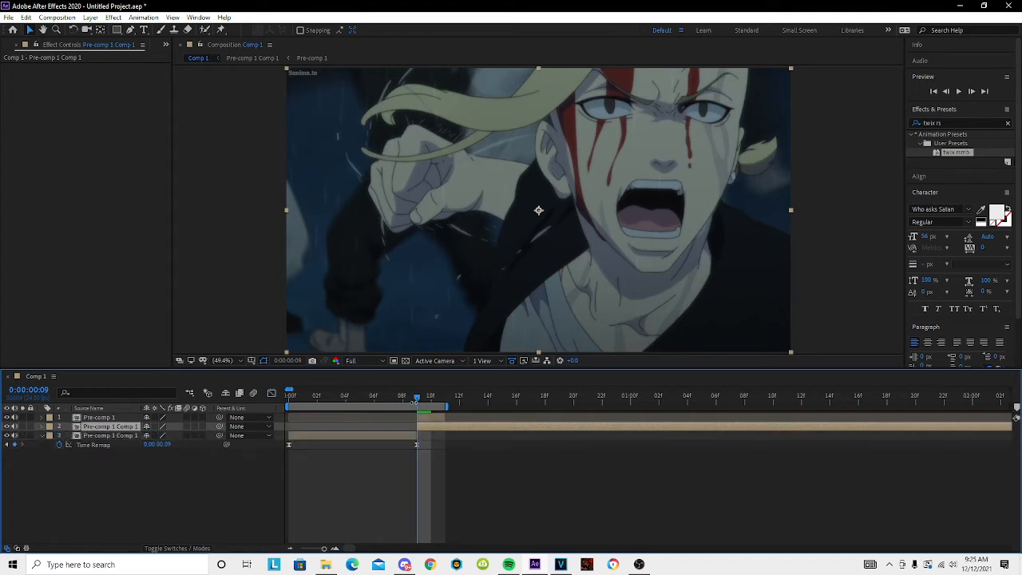
Delete the Pre-comp 1 Comp 1 segment after 0:00:00:09 and preview the composition from its start.
{"action": "key", "text": "Delete"}
{"action": "left_click_drag", "start_coordinate": [421, 403], "coordinate": [289, 402]}
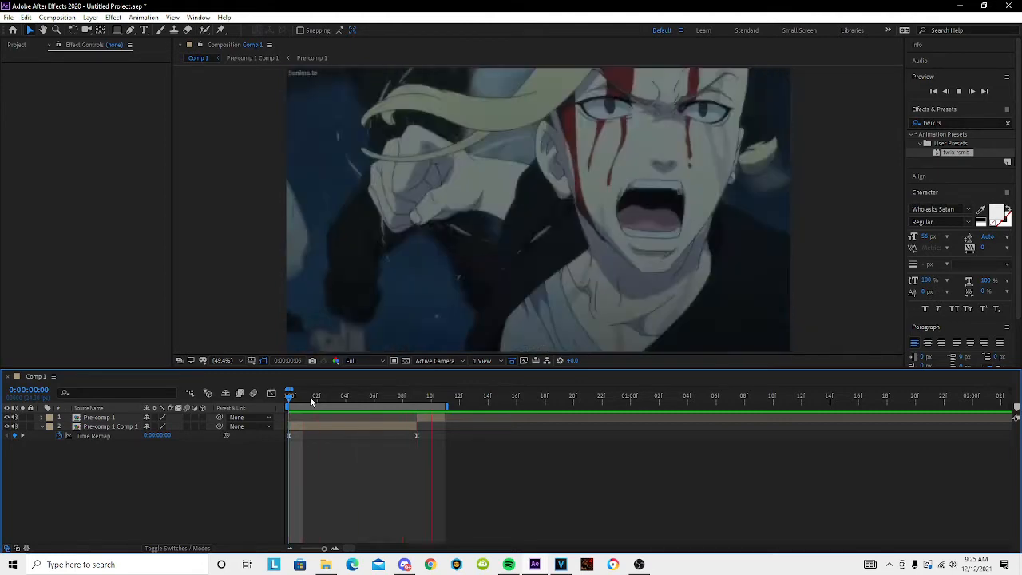
{"action": "key", "text": "space"}
{"action": "left_click_drag", "start_coordinate": [417, 395], "coordinate": [132, 388]}
Extend the end of the Pre-comp 1 layer to frame 12 and play the result.
{"action": "left_click", "coordinate": [414, 417]}
{"action": "key", "text": "space"}
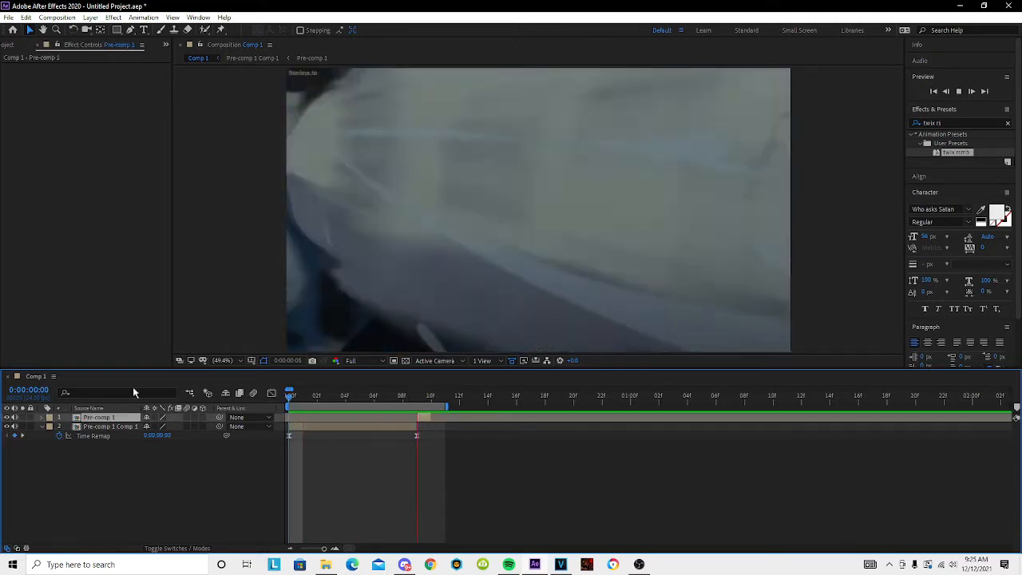
{"action": "key", "text": "space"}
{"action": "mouse_move", "coordinate": [431, 418]}
{"action": "left_mouse_down"}
{"action": "mouse_move", "coordinate": [446, 418]}
{"action": "mouse_move", "coordinate": [415, 418]}
{"action": "mouse_move", "coordinate": [408, 399]}
{"action": "mouse_move", "coordinate": [430, 407]}
{"action": "left_mouse_up"}
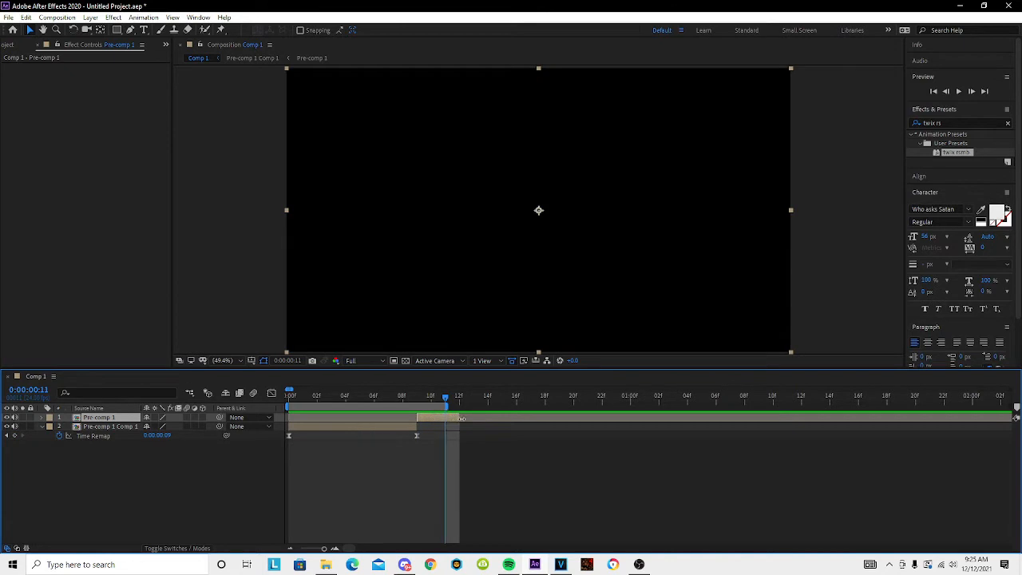
{"action": "left_click_drag", "start_coordinate": [459, 418], "coordinate": [438, 411]}
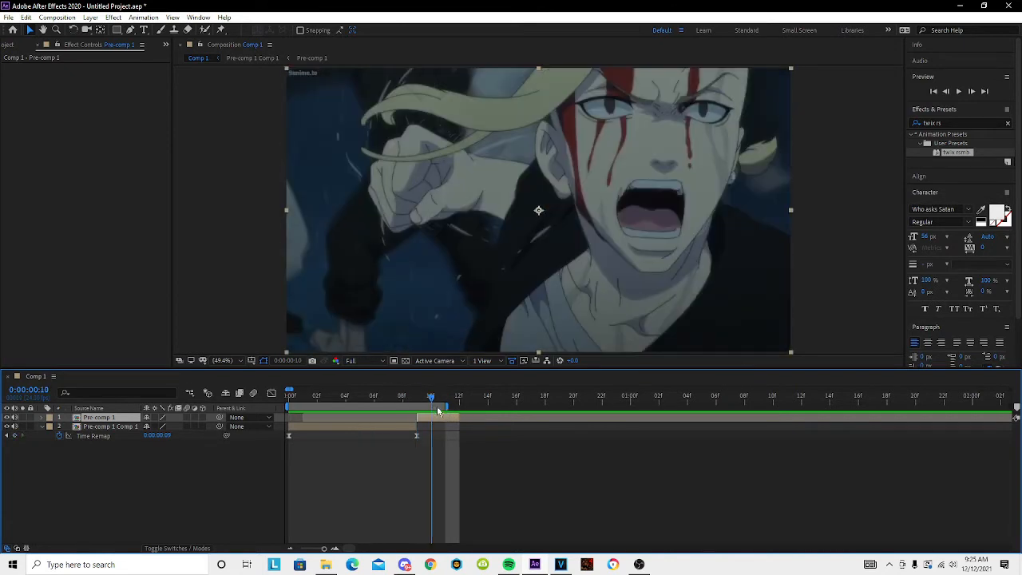
{"action": "key", "text": "space"}
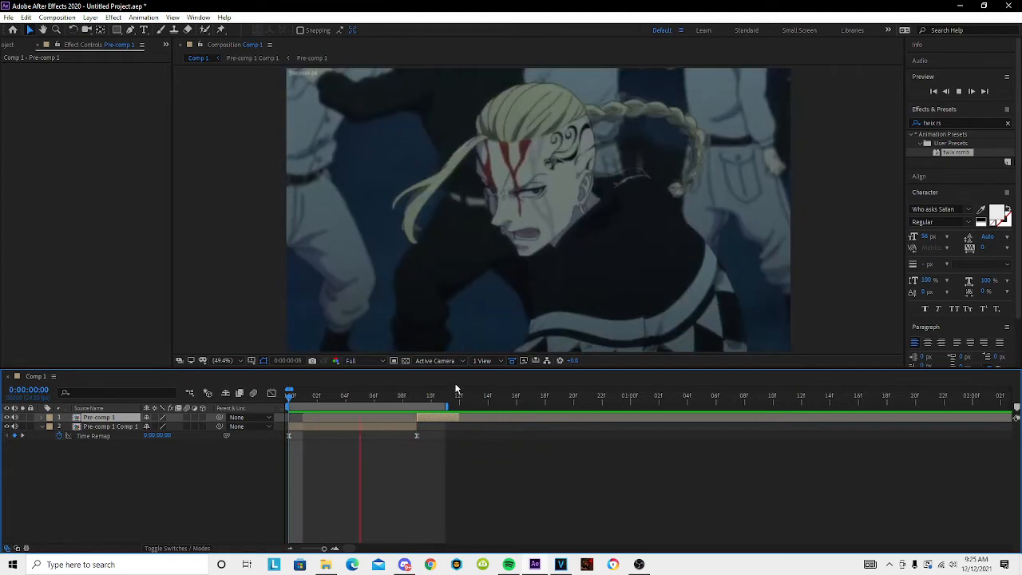
Extend the work area's end to frame 12 and preview the join between the two layers.
{"action": "left_click", "coordinate": [449, 400]}
{"action": "left_click_drag", "start_coordinate": [448, 406], "coordinate": [458, 407]}
{"action": "key", "text": "space"}
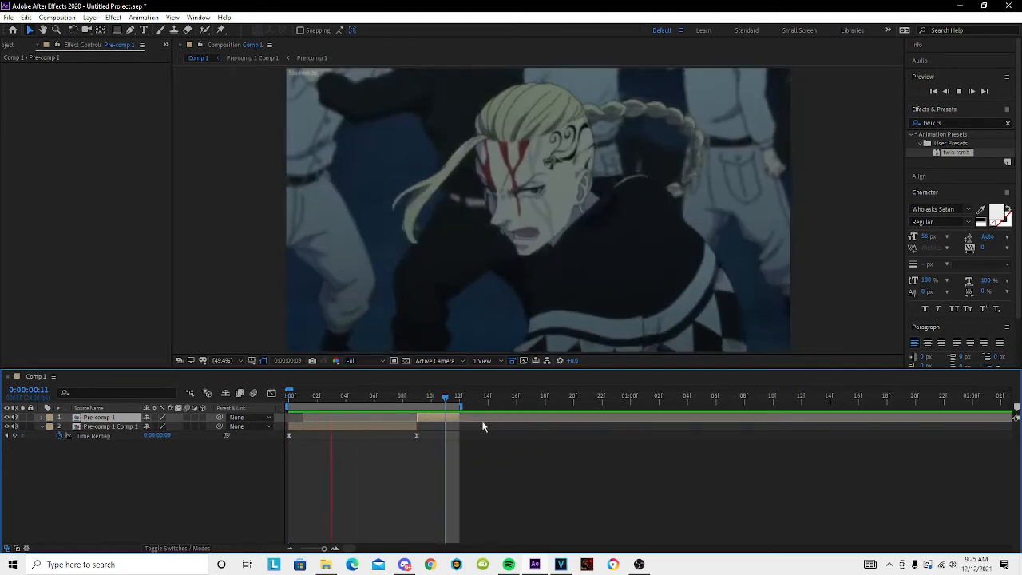
{"action": "left_click", "coordinate": [416, 400]}
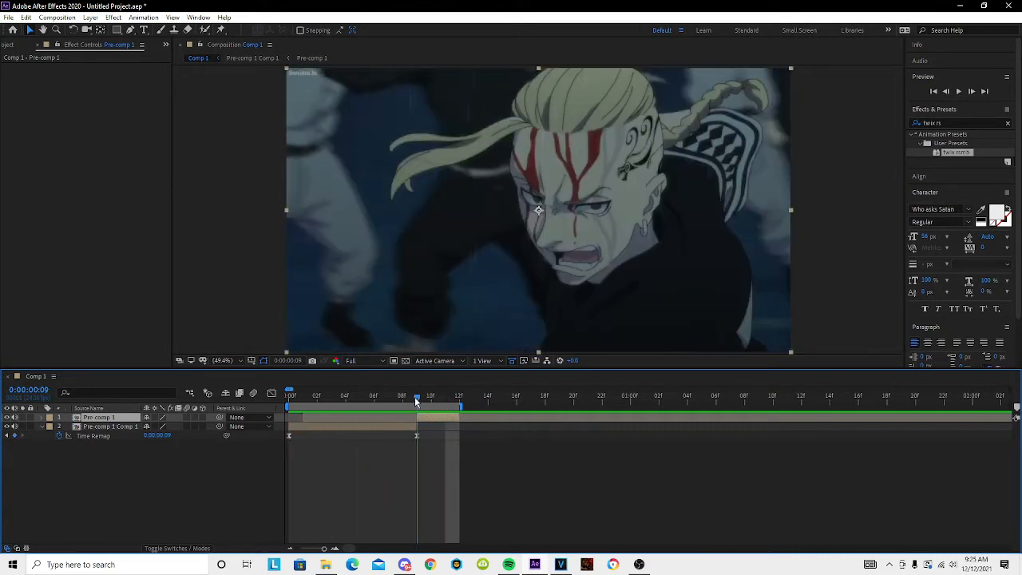
{"action": "left_click_drag", "start_coordinate": [416, 399], "coordinate": [445, 422]}
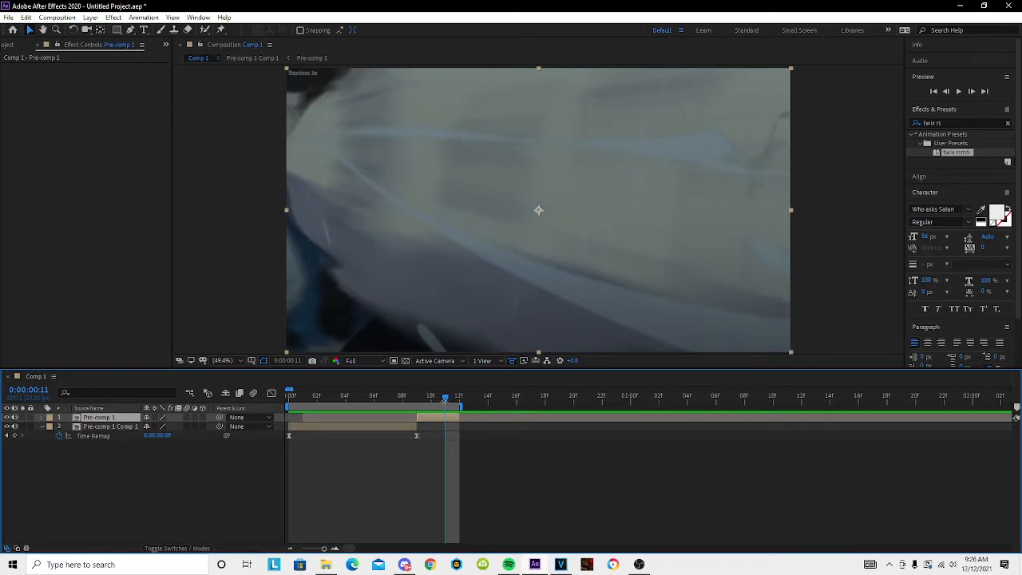
Pre-compose the Pre-comp 1 and Pre-comp 1 Comp 1 layers together into one new composition.
{"action": "left_click_drag", "start_coordinate": [444, 399], "coordinate": [277, 407]}
{"action": "left_click", "coordinate": [399, 469]}
{"action": "left_click", "coordinate": [387, 428]}
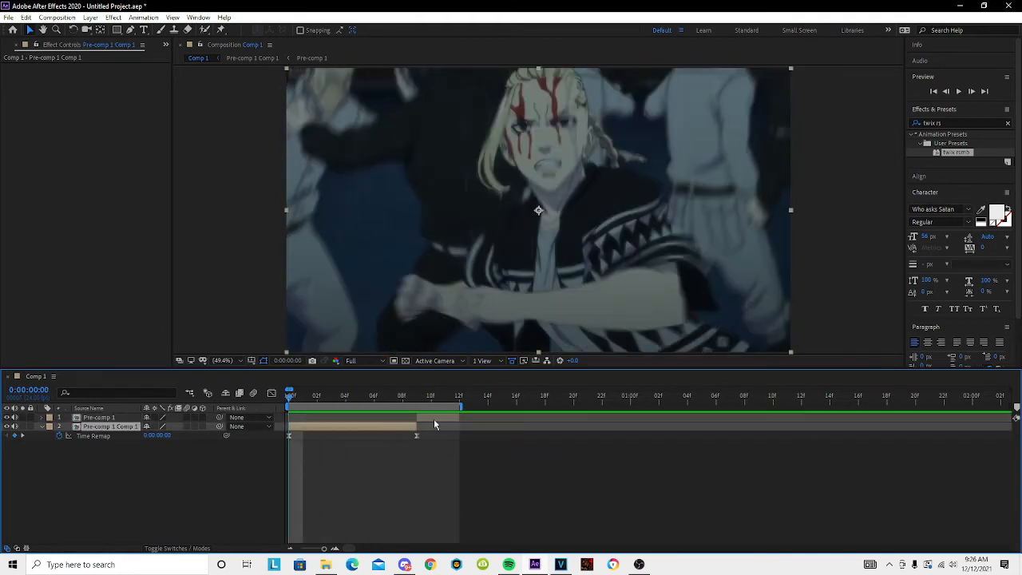
{"action": "left_click", "coordinate": [434, 418], "text": "shift"}
{"action": "right_click", "coordinate": [431, 418]}
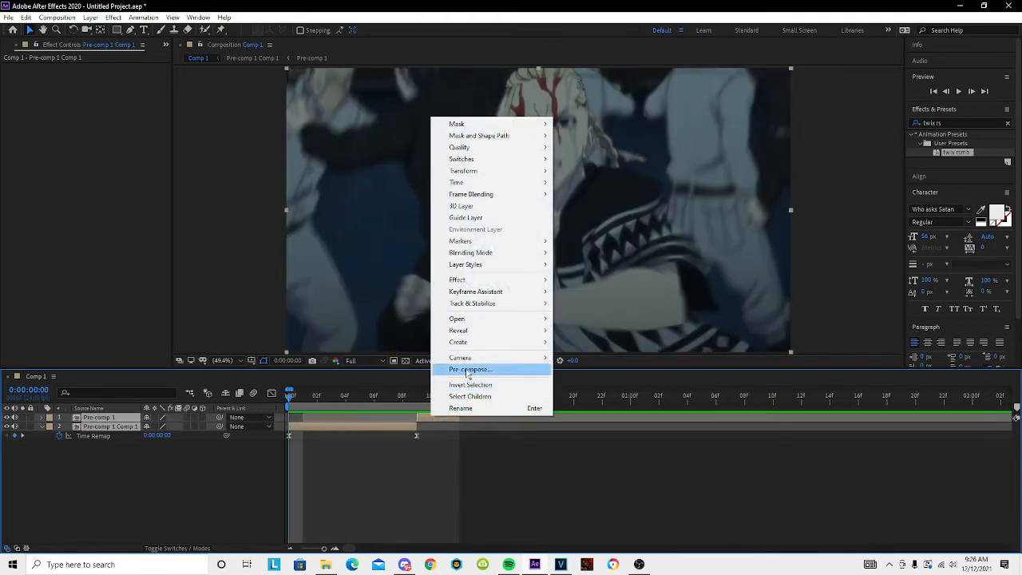
{"action": "left_click", "coordinate": [470, 370]}
{"action": "left_click", "coordinate": [536, 350]}
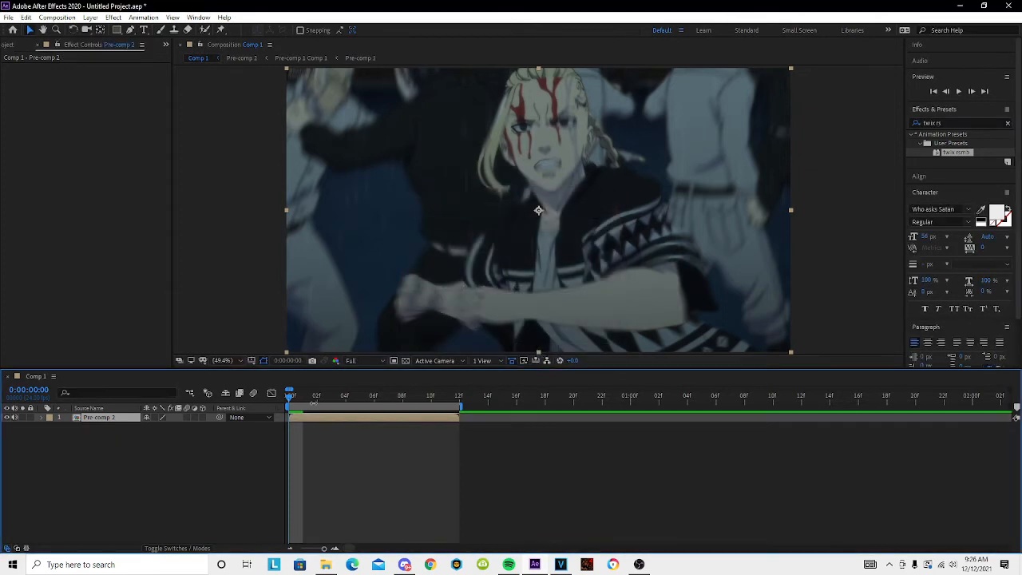
Reveal the new pre-comp's Scale property and try values of 50% and 150%.
{"action": "key", "text": "s"}
{"action": "left_click", "coordinate": [160, 427]}
{"action": "type", "text": "50"}
{"action": "key", "text": "Return"}
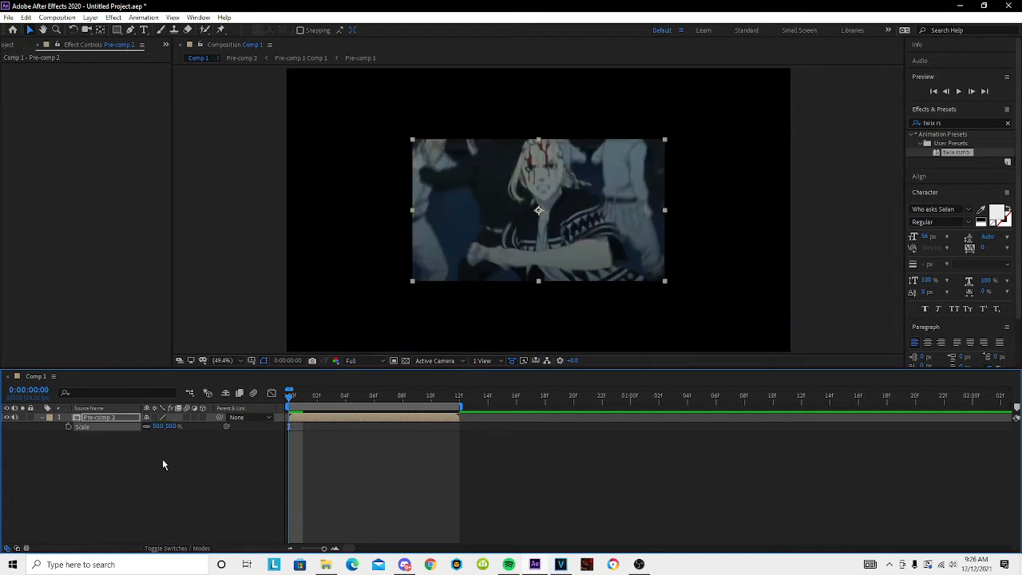
{"action": "left_click", "coordinate": [160, 426]}
{"action": "type", "text": "150"}
{"action": "key", "text": "Return"}
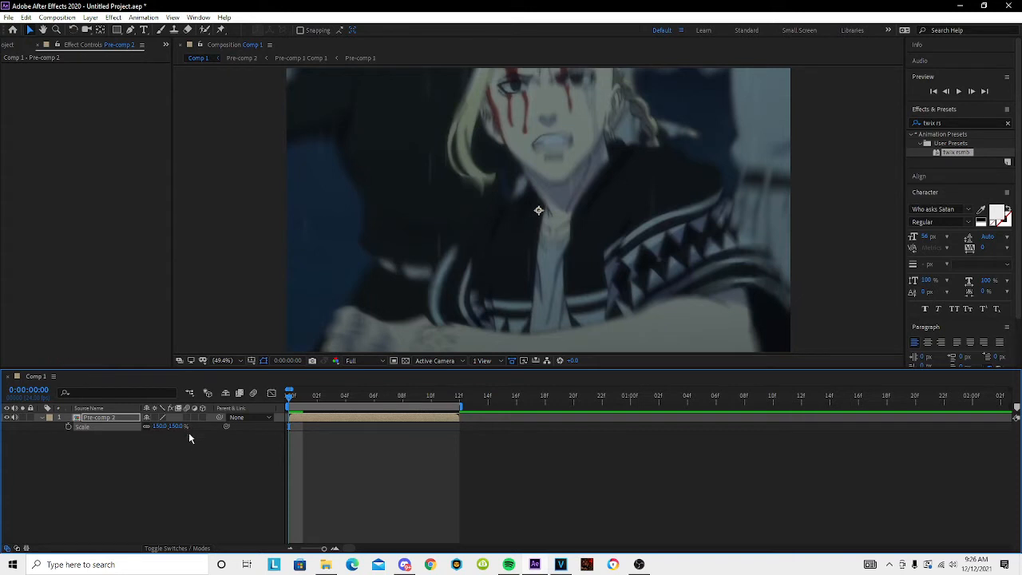
Set the pre-comp layer's Scale to 250% at the first frame.
{"action": "left_click", "coordinate": [158, 426]}
{"action": "left_click", "coordinate": [161, 427]}
{"action": "key", "text": "BackSpace"}
{"action": "type", "text": "250"}
{"action": "key", "text": "Return"}
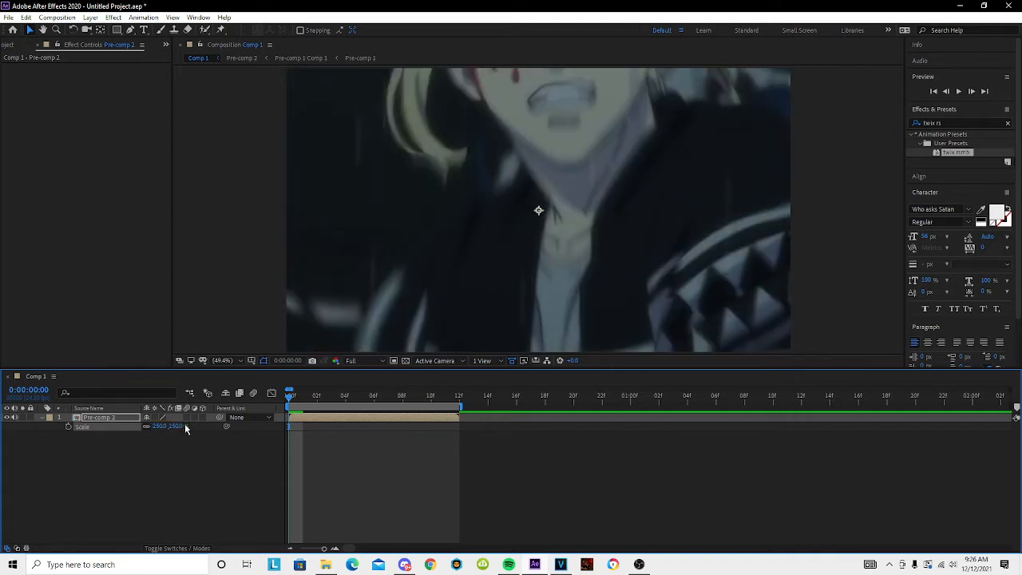
Enable Scale keyframing at the start, and reset Scale to 100% at 0:00:00:11 for a second keyframe.
{"action": "left_click", "coordinate": [69, 426]}
{"action": "left_click_drag", "start_coordinate": [421, 397], "coordinate": [450, 432]}
{"action": "right_click", "coordinate": [120, 425]}
{"action": "left_click", "coordinate": [145, 370]}
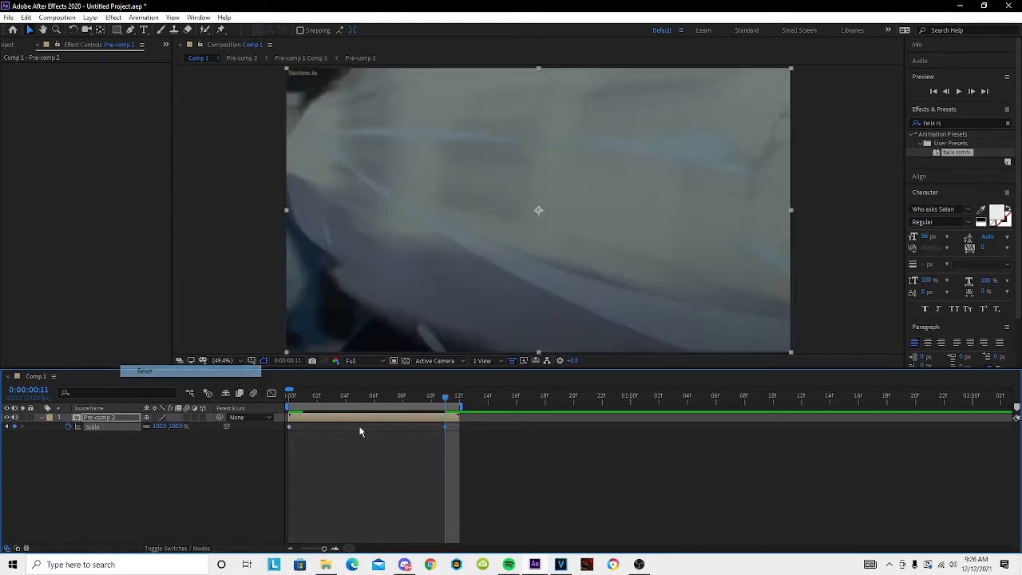
Shape the Scale curve to drop steeply at the first frame and level out towards the second keyframe.
{"action": "left_click", "coordinate": [271, 393]}
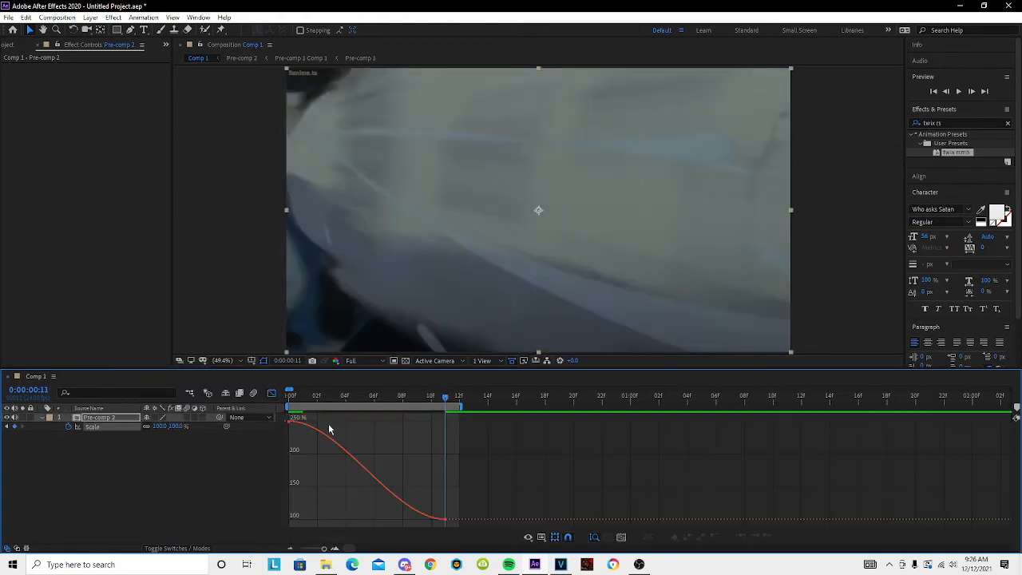
{"action": "left_click_drag", "start_coordinate": [445, 473], "coordinate": [213, 529]}
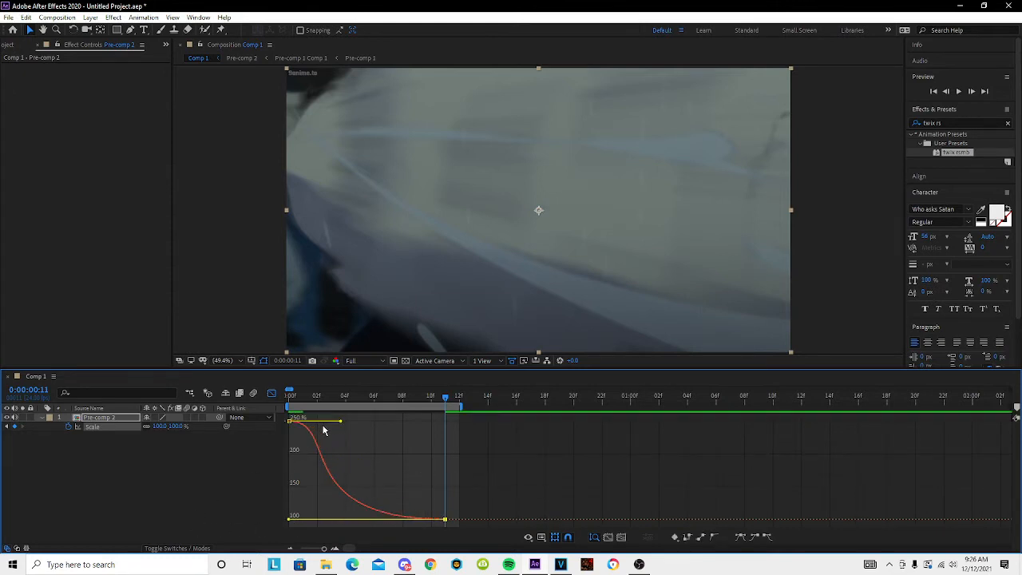
{"action": "left_click_drag", "start_coordinate": [341, 423], "coordinate": [304, 520]}
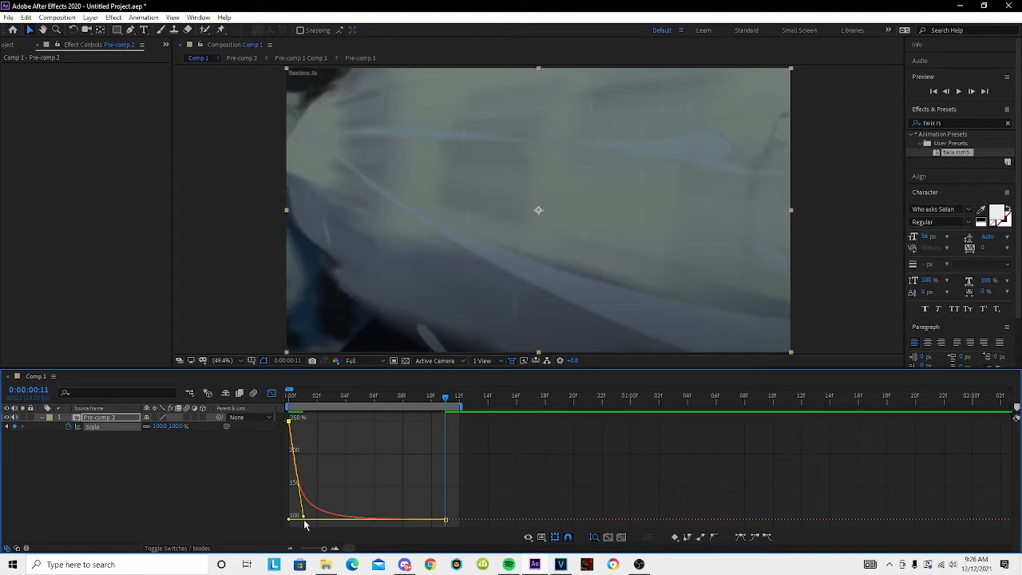
{"action": "left_click", "coordinate": [301, 397]}
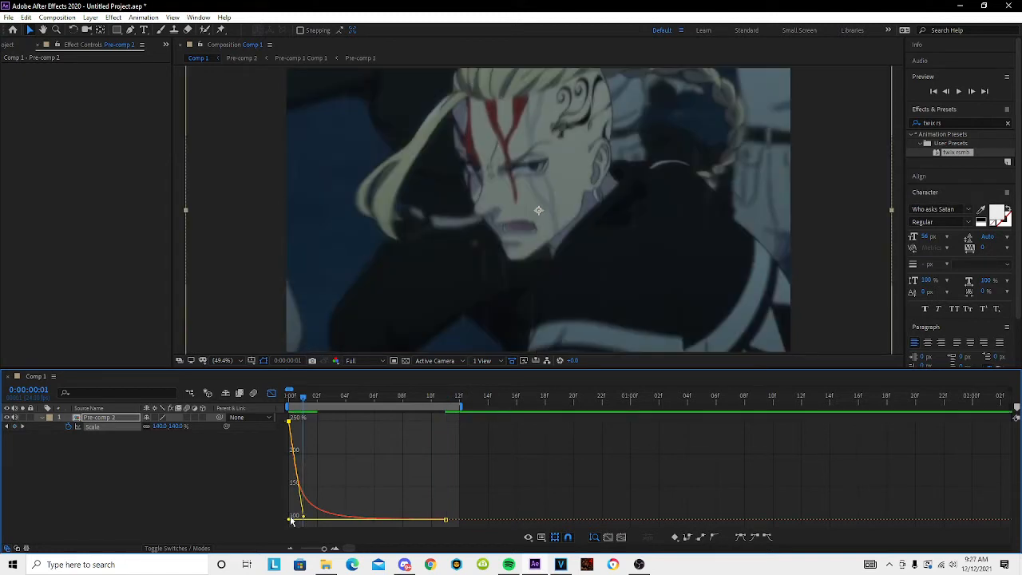
{"action": "key", "text": "equal"}
{"action": "left_click_drag", "start_coordinate": [290, 399], "coordinate": [148, 427]}
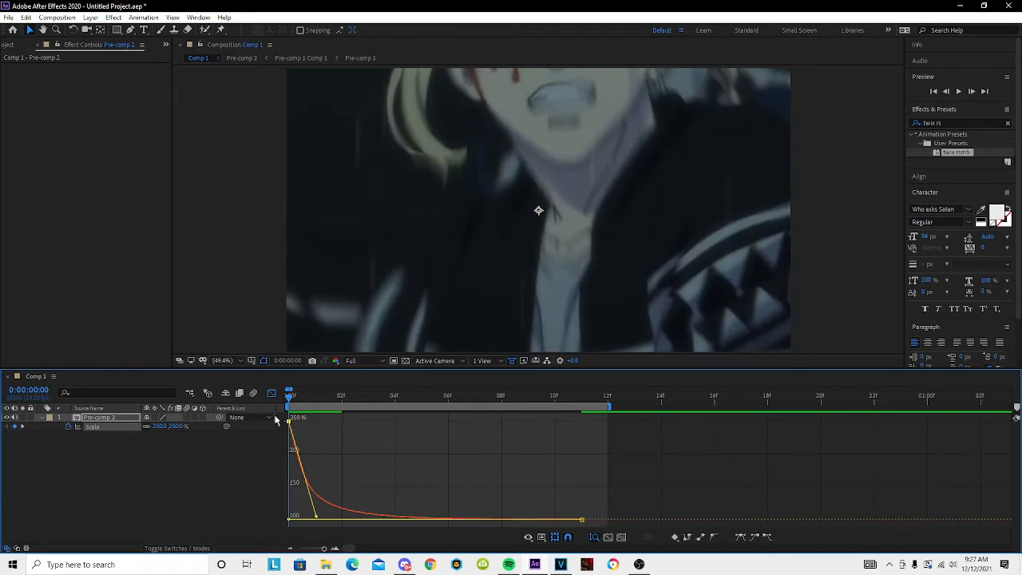
Preview the eased zoom-out from the start of the composition.
{"action": "left_click", "coordinate": [271, 393]}
{"action": "key", "text": "space"}
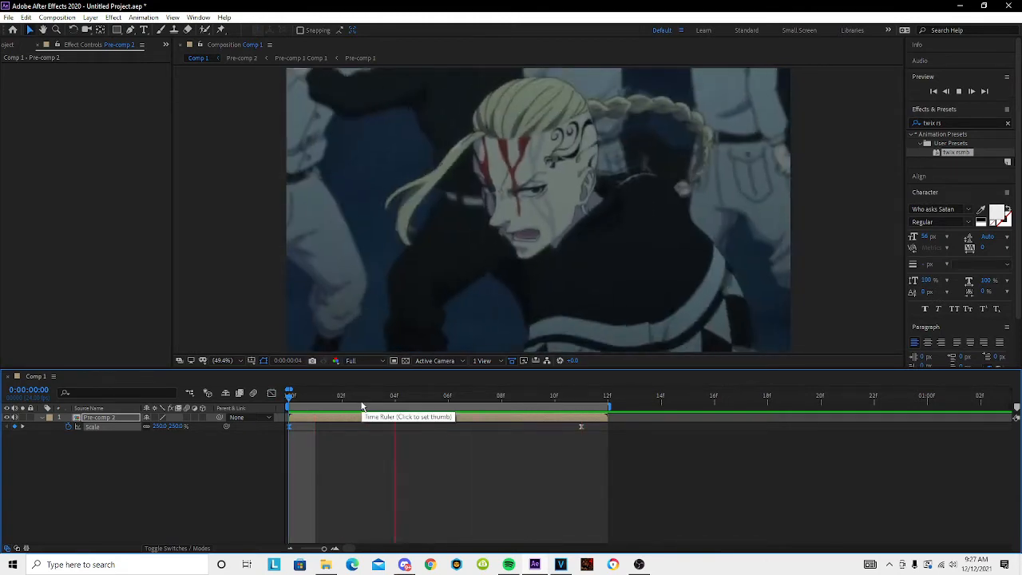
{"action": "key", "text": "space"}
Move the 100% Scale keyframe to 0:00:00:08 and add a 250% Scale keyframe at 0:00:00:11.
{"action": "left_click", "coordinate": [587, 399]}
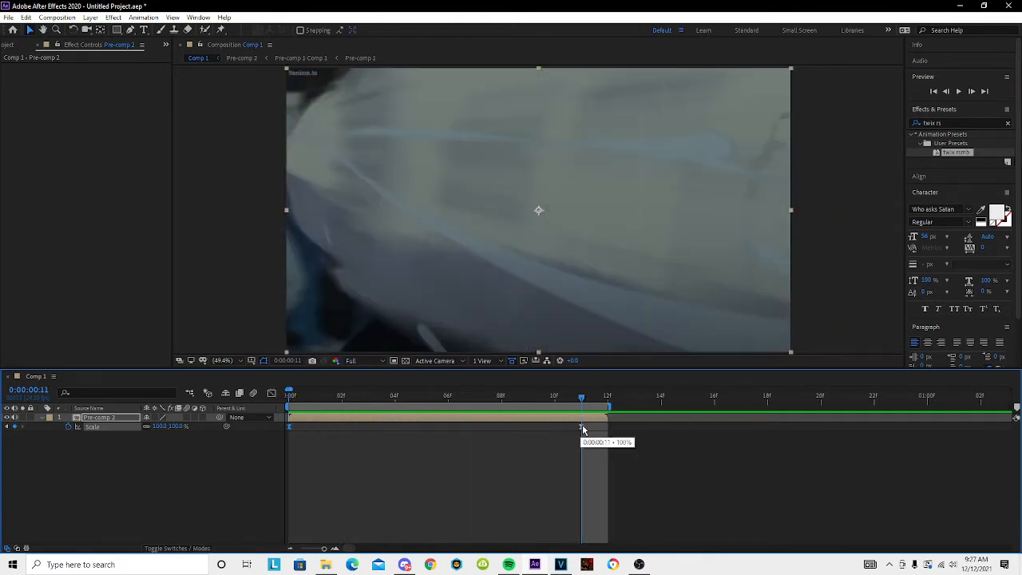
{"action": "left_click", "coordinate": [271, 393]}
{"action": "left_click", "coordinate": [272, 393]}
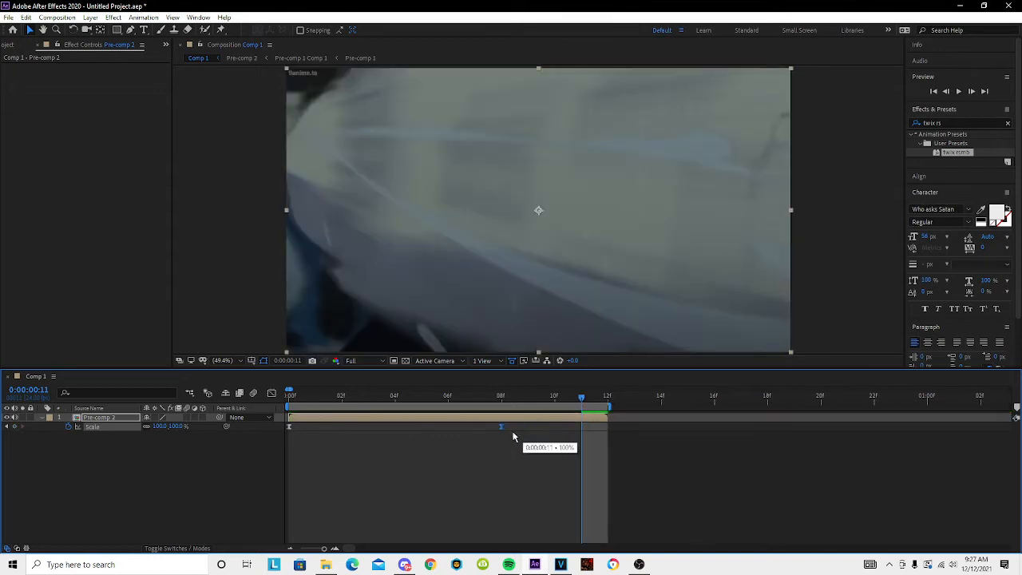
{"action": "left_click_drag", "start_coordinate": [582, 431], "coordinate": [497, 432]}
{"action": "left_click", "coordinate": [158, 425]}
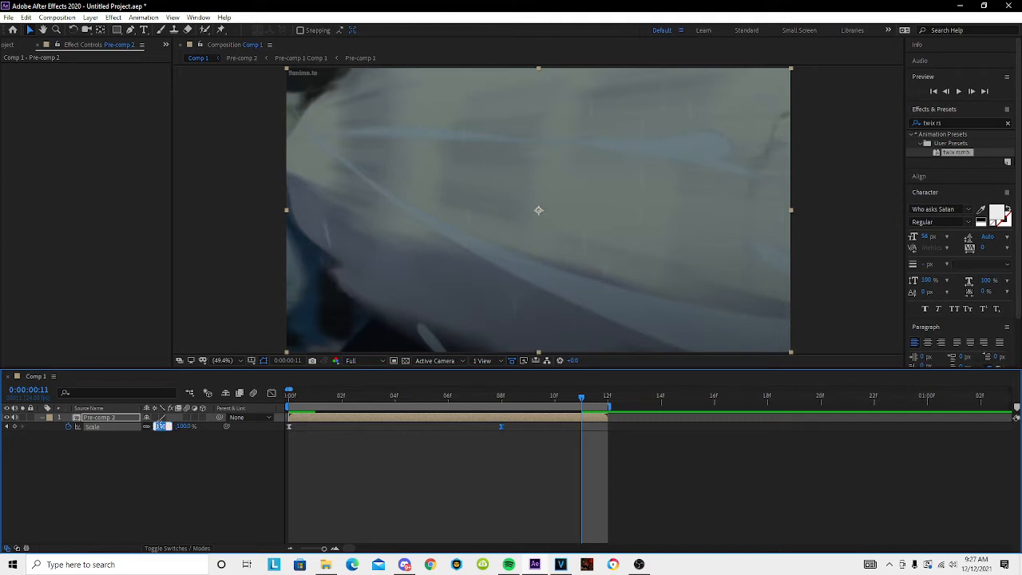
{"action": "type", "text": "250"}
{"action": "key", "text": "Return"}
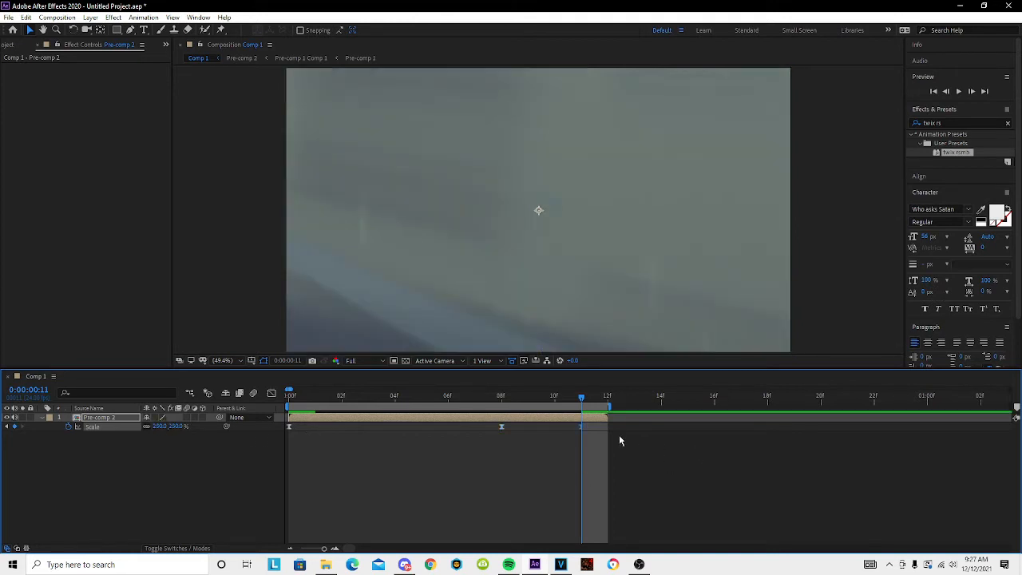
Reshape the three-keyframe Scale curve to fall steeply at the start, stay flat, and rise sharply at the end.
{"action": "left_click", "coordinate": [272, 393]}
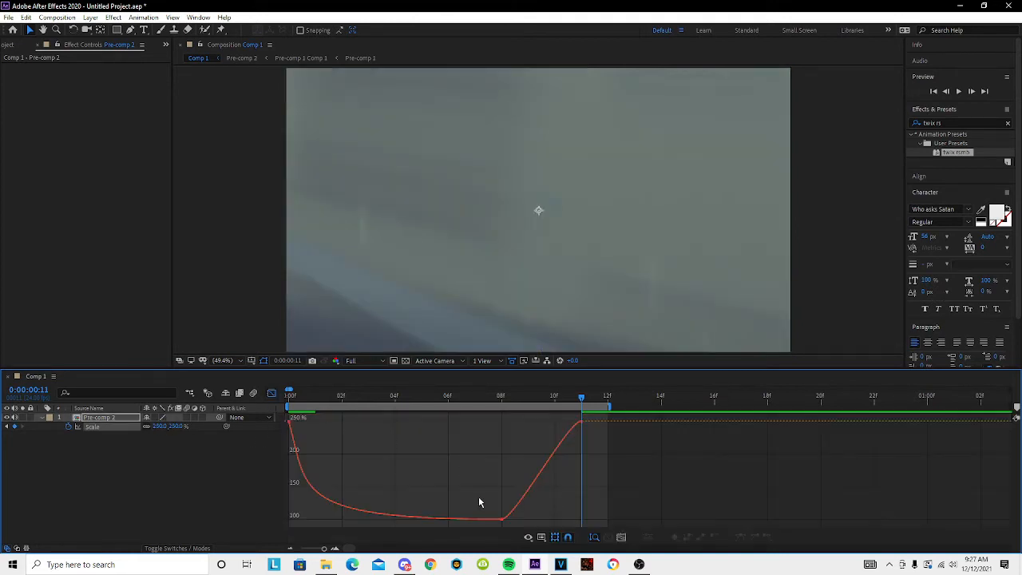
{"action": "left_click", "coordinate": [502, 519]}
{"action": "left_click_drag", "start_coordinate": [310, 492], "coordinate": [304, 519]}
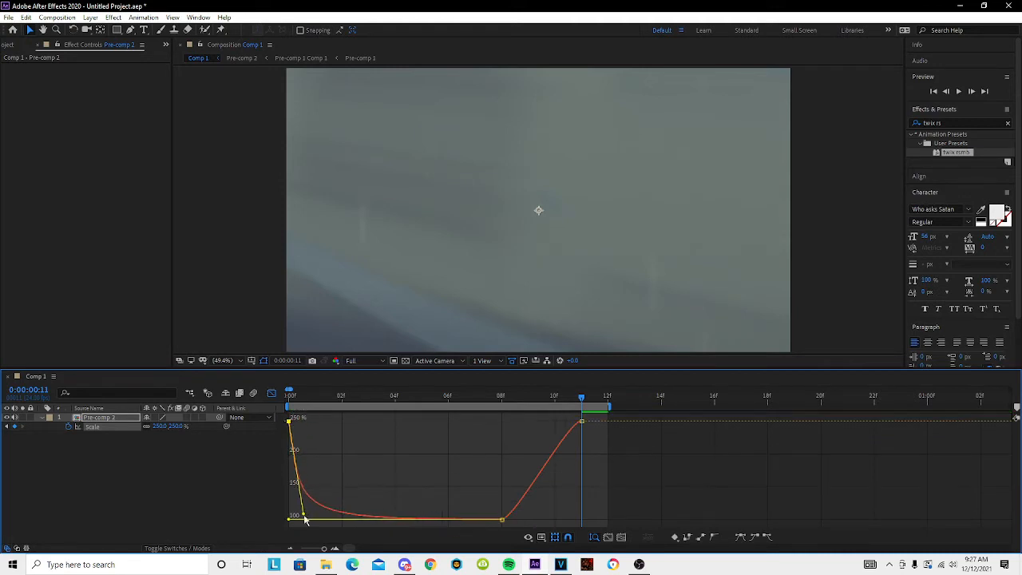
{"action": "left_click_drag", "start_coordinate": [456, 498], "coordinate": [629, 523]}
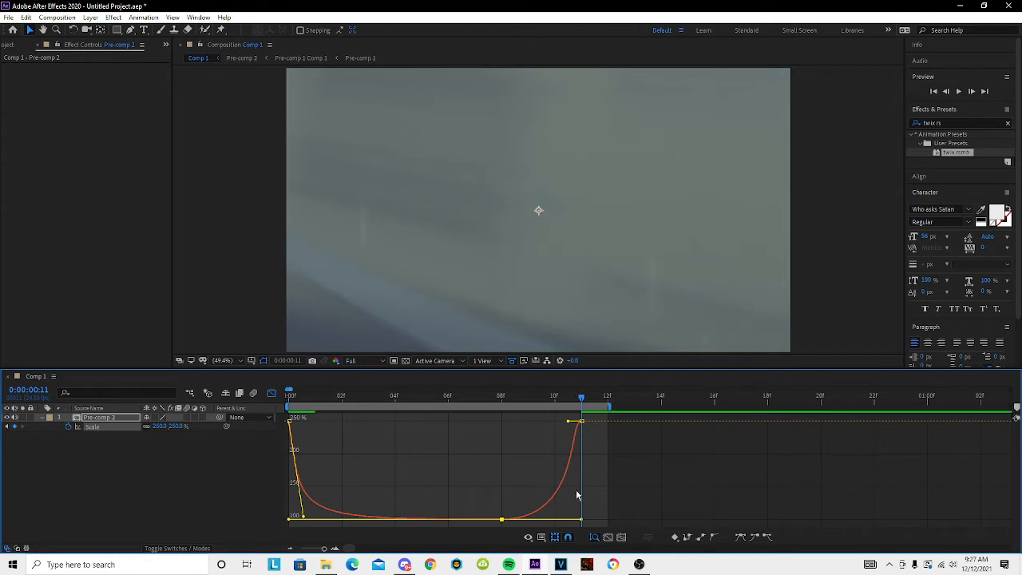
{"action": "left_click_drag", "start_coordinate": [568, 421], "coordinate": [586, 506]}
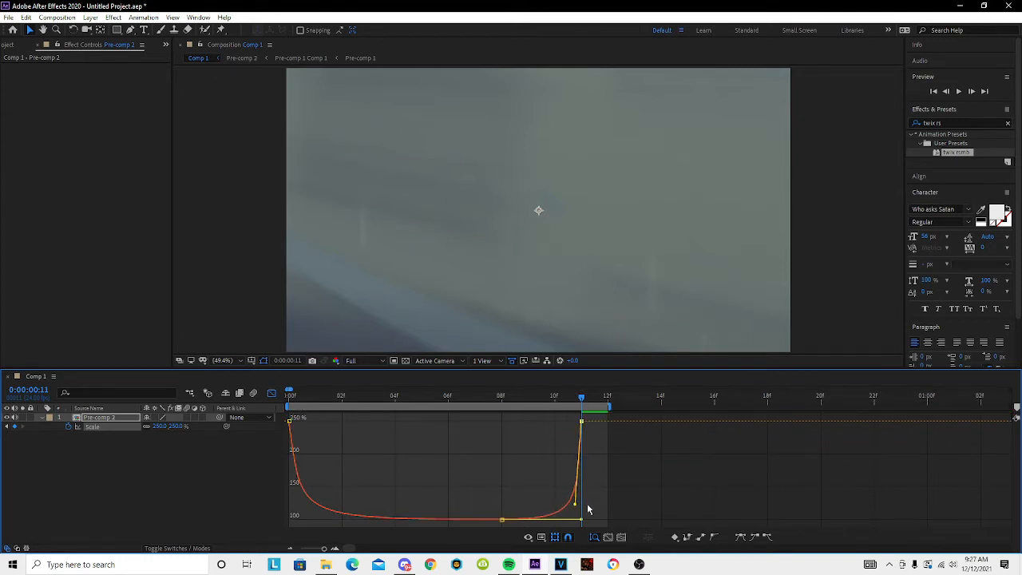
Play the composition from the start to check the zoom-out and zoom-in.
{"action": "left_click_drag", "start_coordinate": [530, 401], "coordinate": [226, 411]}
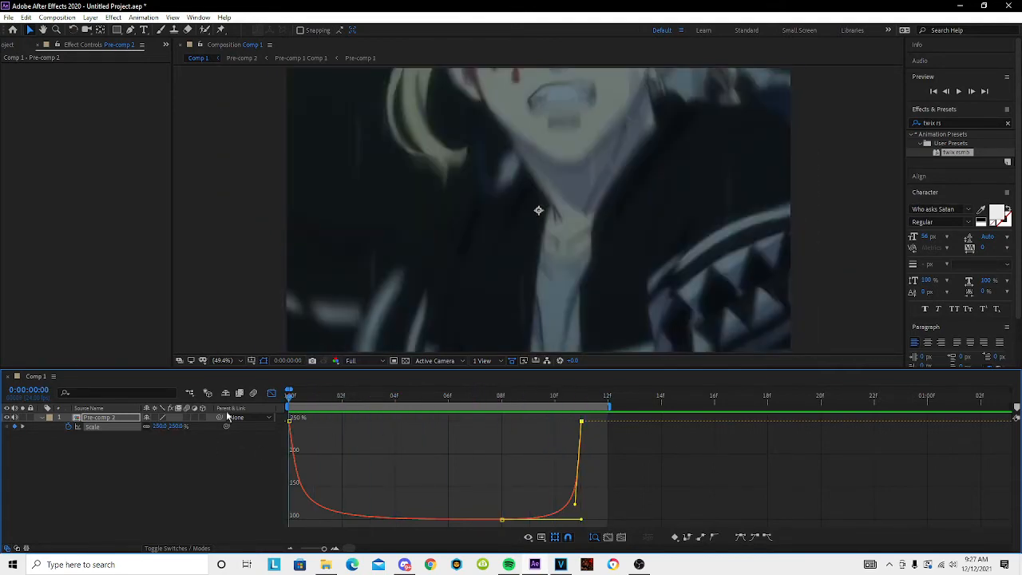
{"action": "left_click", "coordinate": [271, 393]}
{"action": "key", "text": "space"}
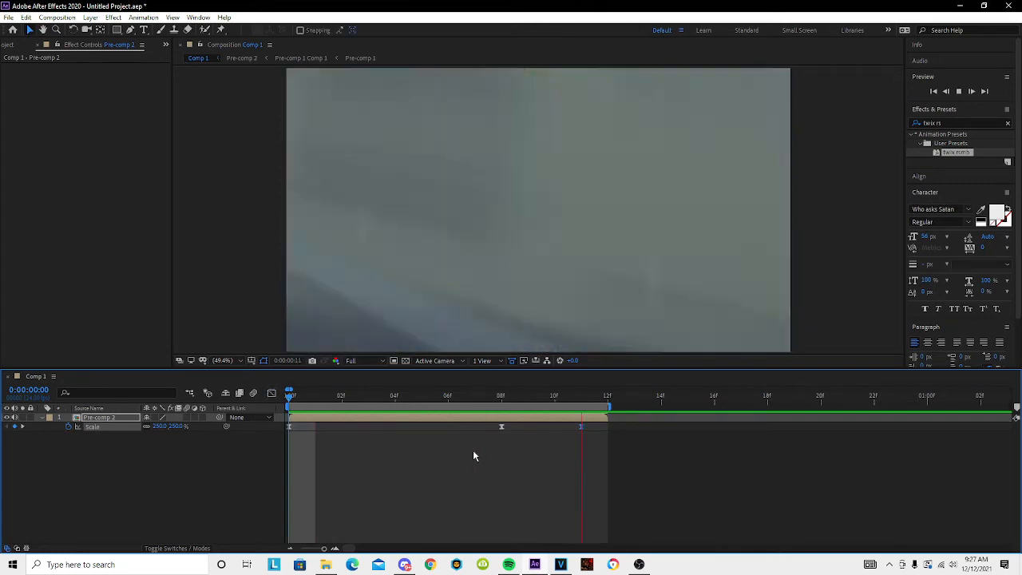
{"action": "key", "text": "space"}
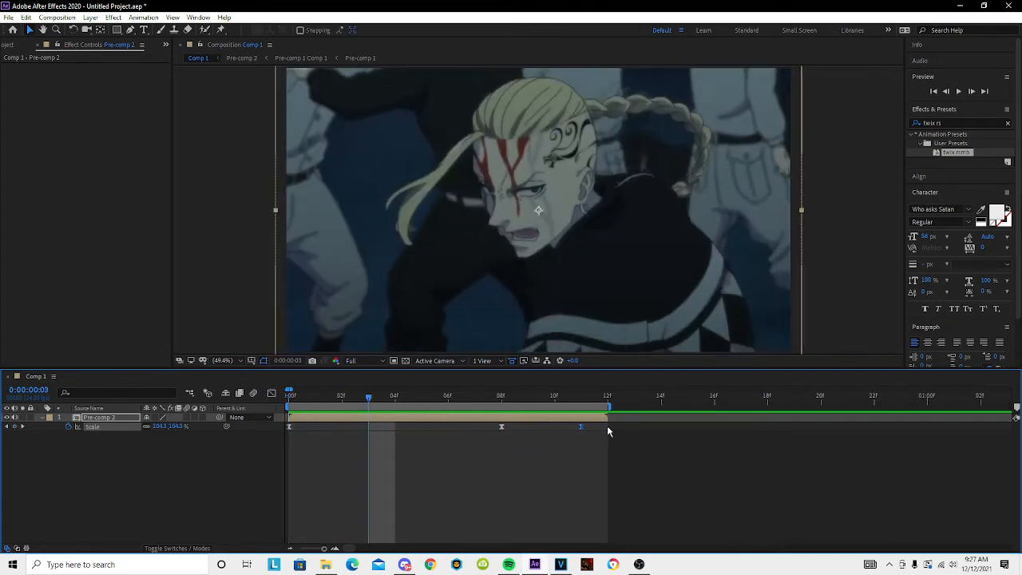
Set the first Scale keyframe at 0:00:00:00 to 90%.
{"action": "key", "text": "Home"}
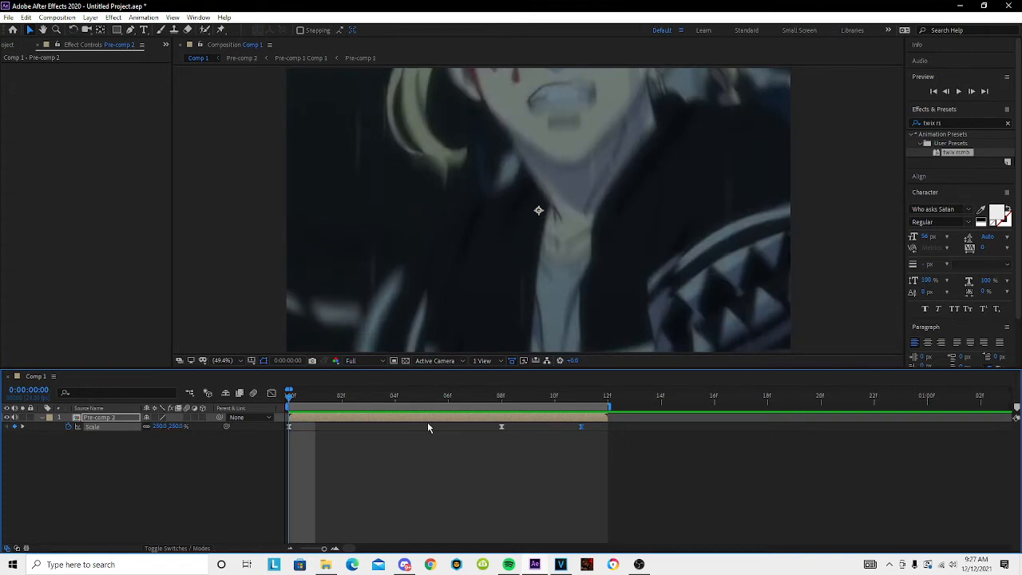
{"action": "left_click", "coordinate": [159, 426]}
{"action": "type", "text": "90"}
{"action": "key", "text": "Return"}
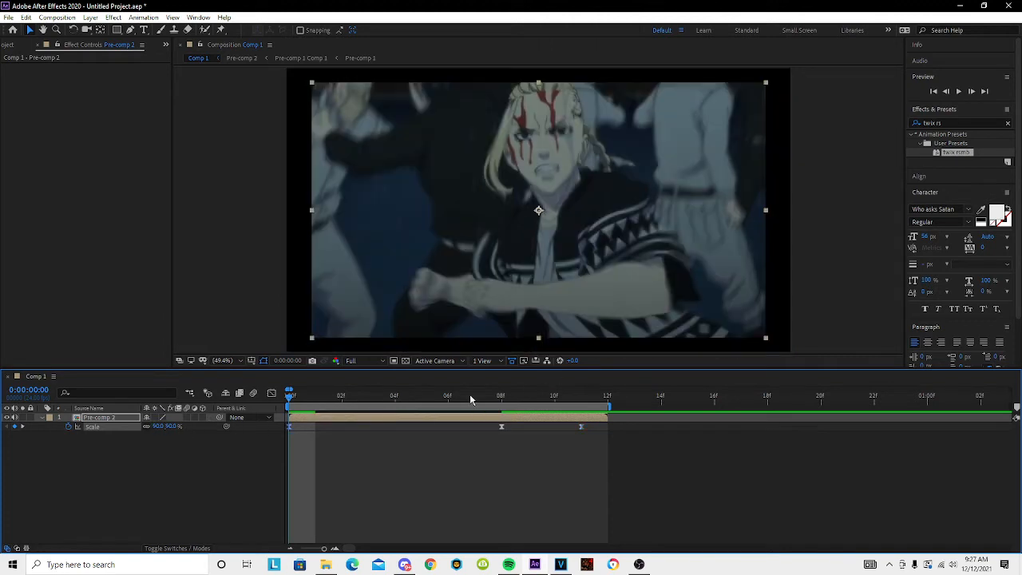
Set the Scale keyframe at 0:00:00:08 to 115%.
{"action": "key", "text": "k"}
{"action": "left_click", "coordinate": [158, 426]}
{"action": "type", "text": "1"}
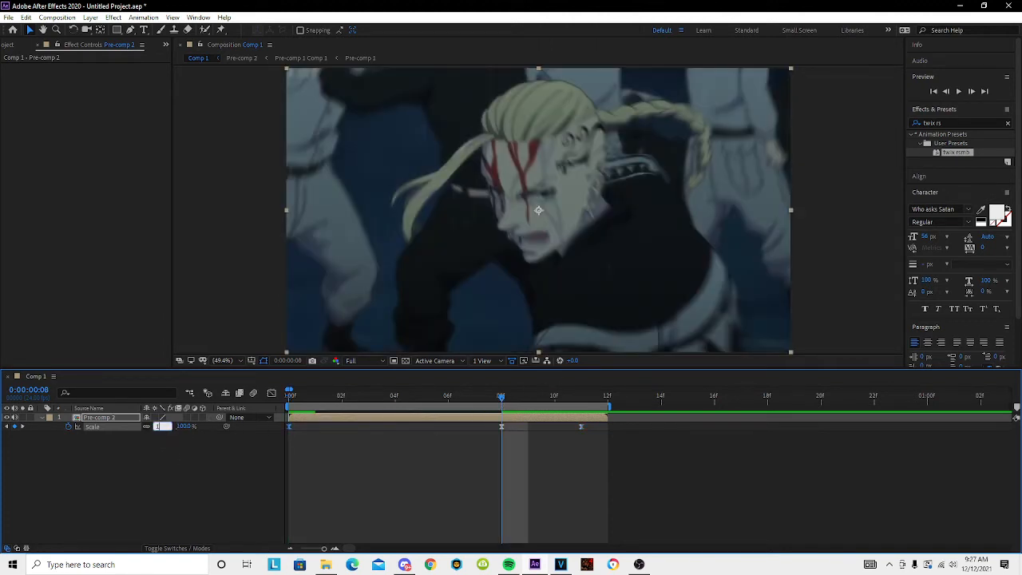
{"action": "type", "text": "15"}
{"action": "key", "text": "Return"}
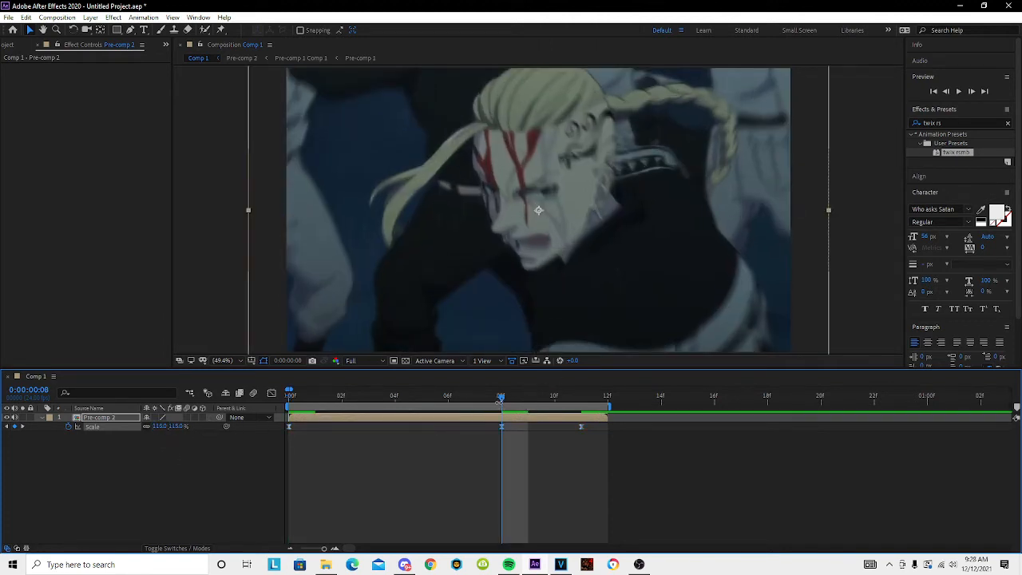
Try 144% on the Scale keyframe at 0:00:00:08, and set it back to 115%.
{"action": "left_click_drag", "start_coordinate": [500, 403], "coordinate": [222, 421]}
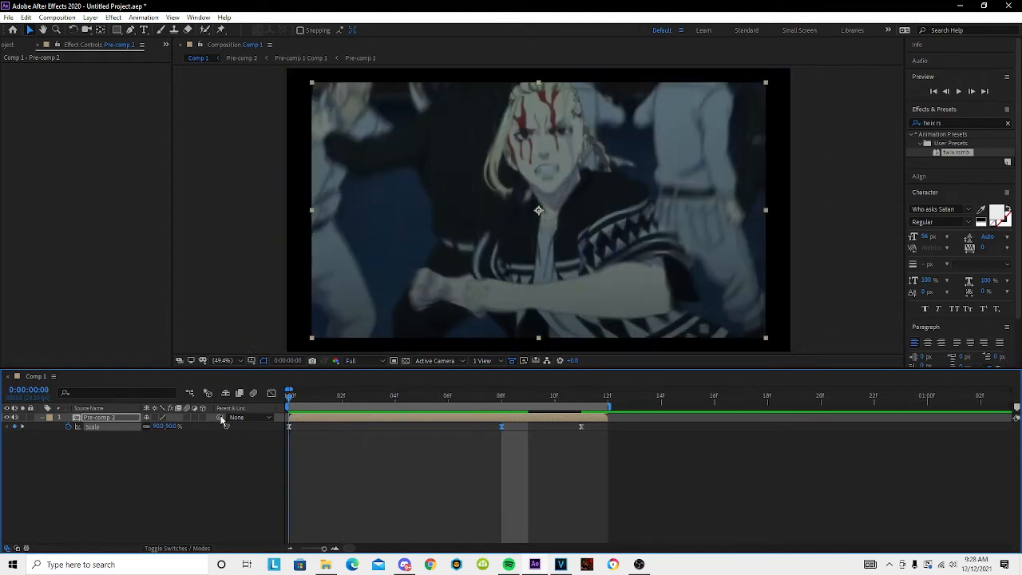
{"action": "left_click_drag", "start_coordinate": [289, 398], "coordinate": [501, 404]}
{"action": "left_click", "coordinate": [159, 427]}
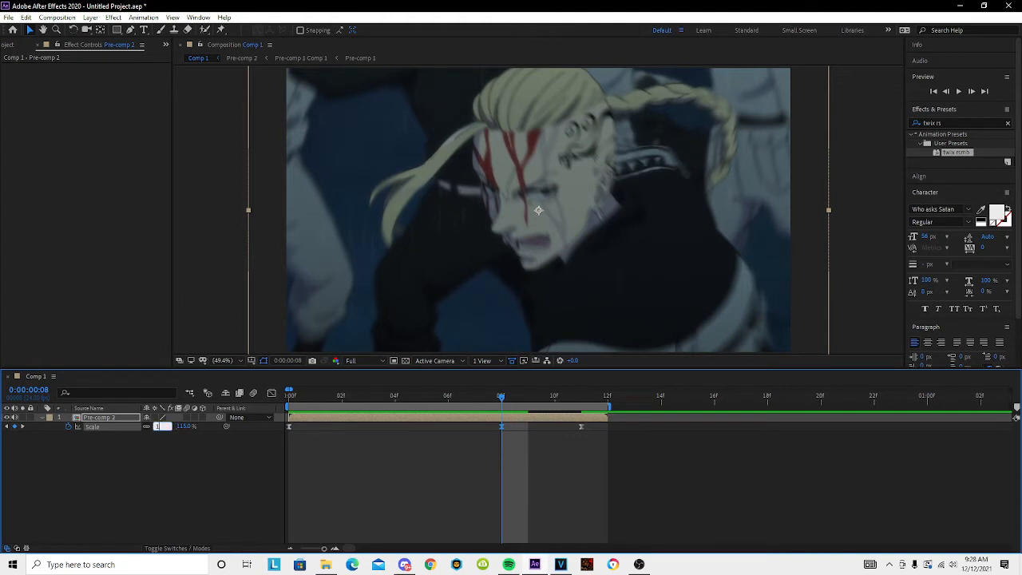
{"action": "type", "text": "140"}
{"action": "key", "text": "Return"}
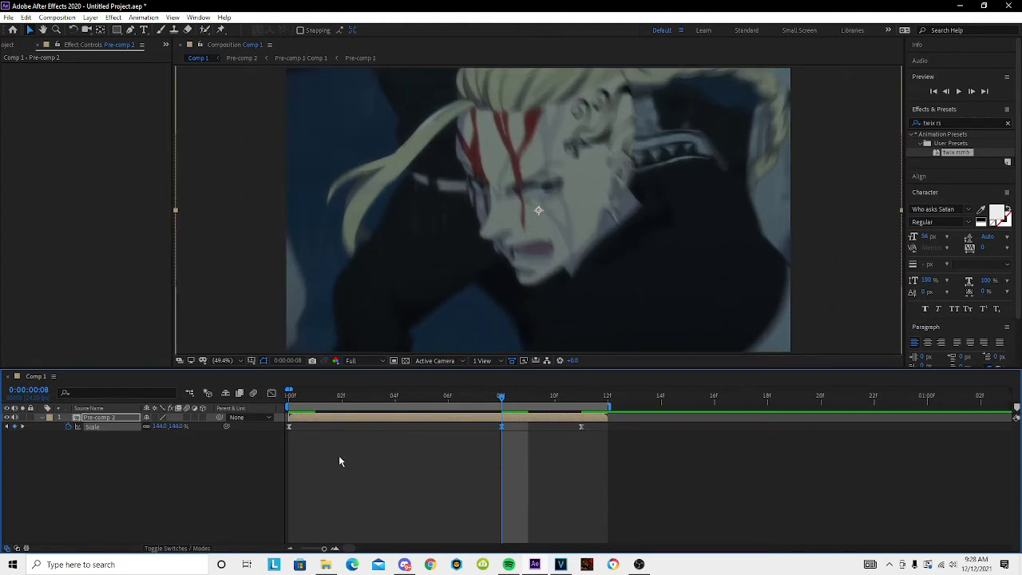
{"action": "left_click", "coordinate": [156, 429]}
{"action": "type", "text": "115"}
{"action": "key", "text": "Return"}
Set the last Scale keyframe at 0:00:00:11 to 100%.
{"action": "left_click_drag", "start_coordinate": [289, 404], "coordinate": [579, 426]}
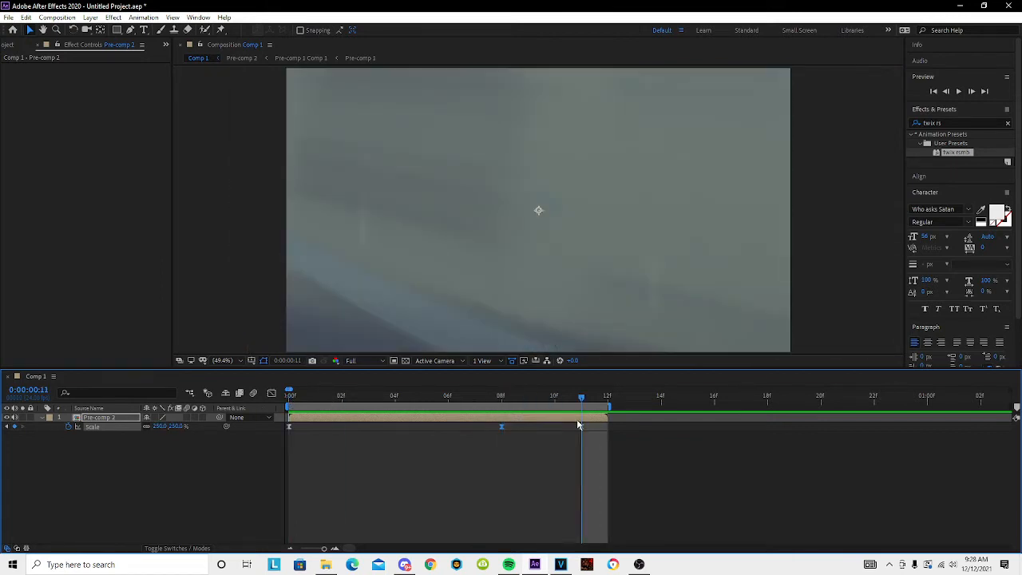
{"action": "left_click", "coordinate": [578, 449]}
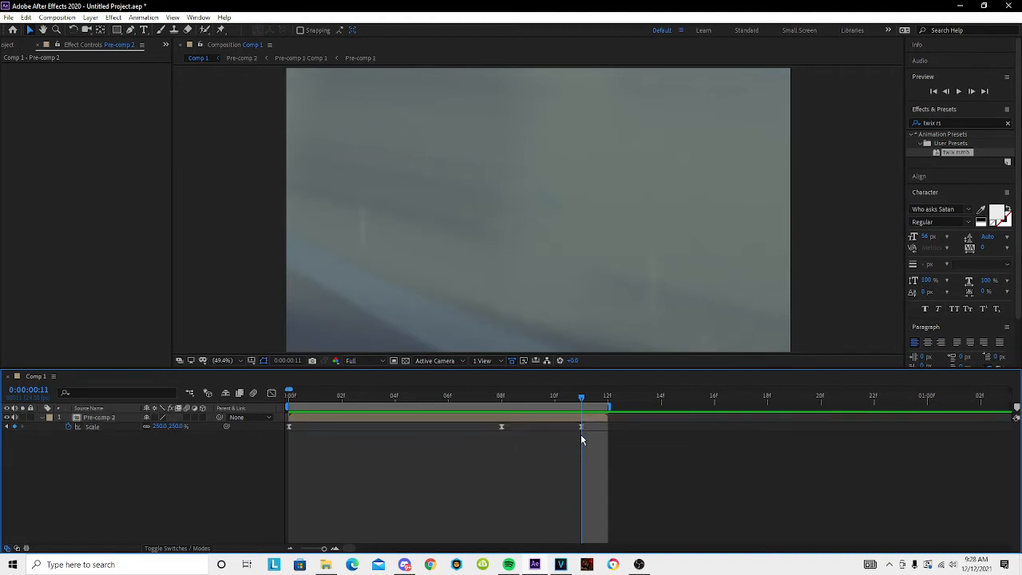
{"action": "left_click", "coordinate": [582, 428]}
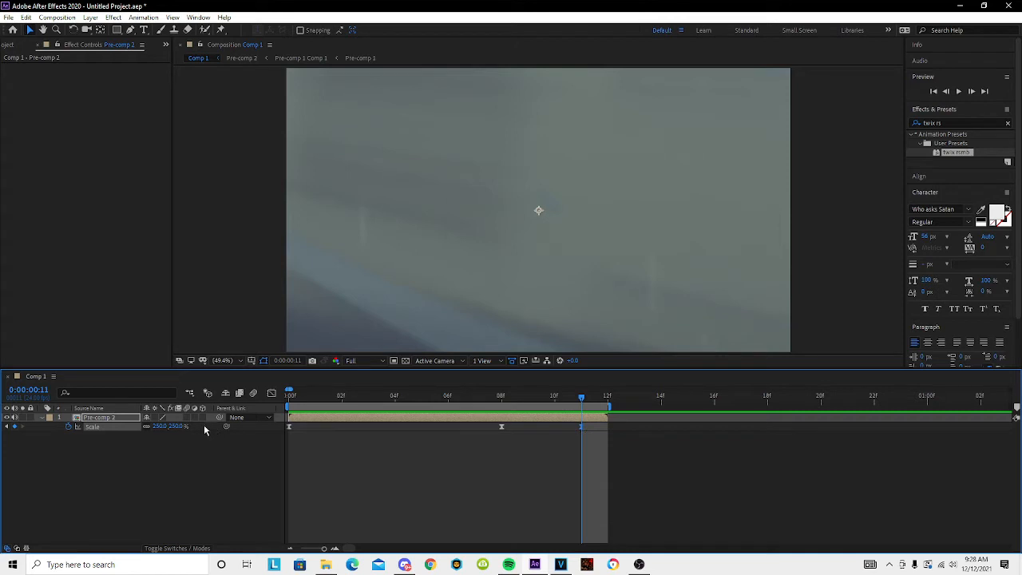
{"action": "left_click", "coordinate": [159, 427]}
{"action": "type", "text": "100"}
{"action": "key", "text": "Return"}
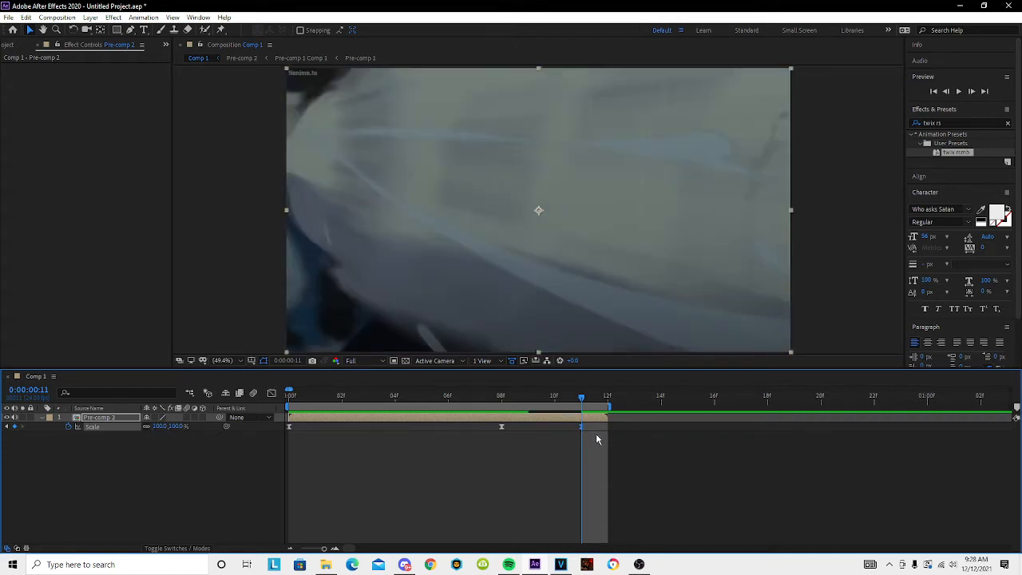
Reshape the Scale curve between the first two keyframes to rise steeply and ease into a long flat stretch.
{"action": "left_click", "coordinate": [271, 393]}
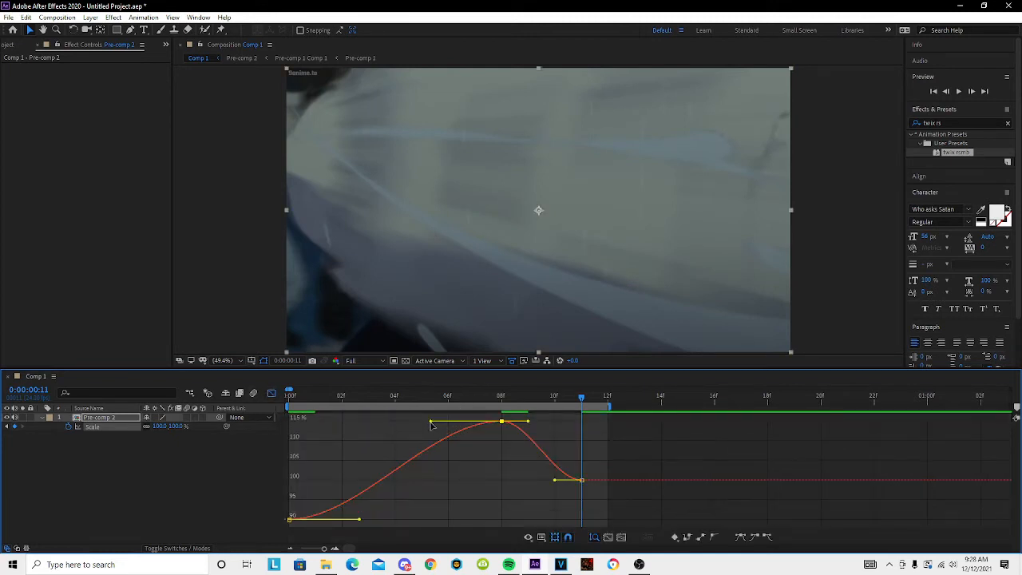
{"action": "left_click_drag", "start_coordinate": [436, 423], "coordinate": [344, 422]}
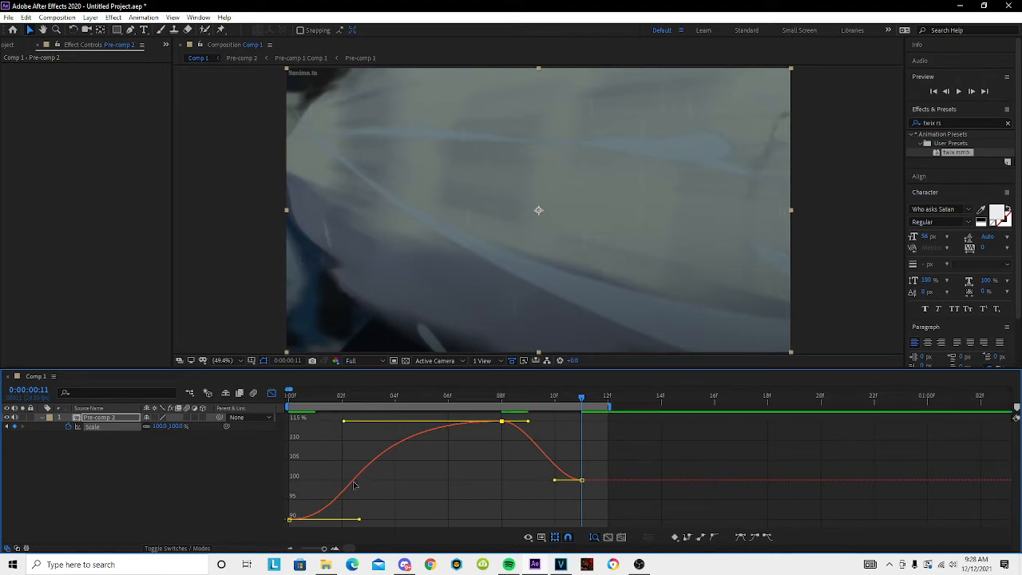
{"action": "left_click_drag", "start_coordinate": [360, 523], "coordinate": [269, 442]}
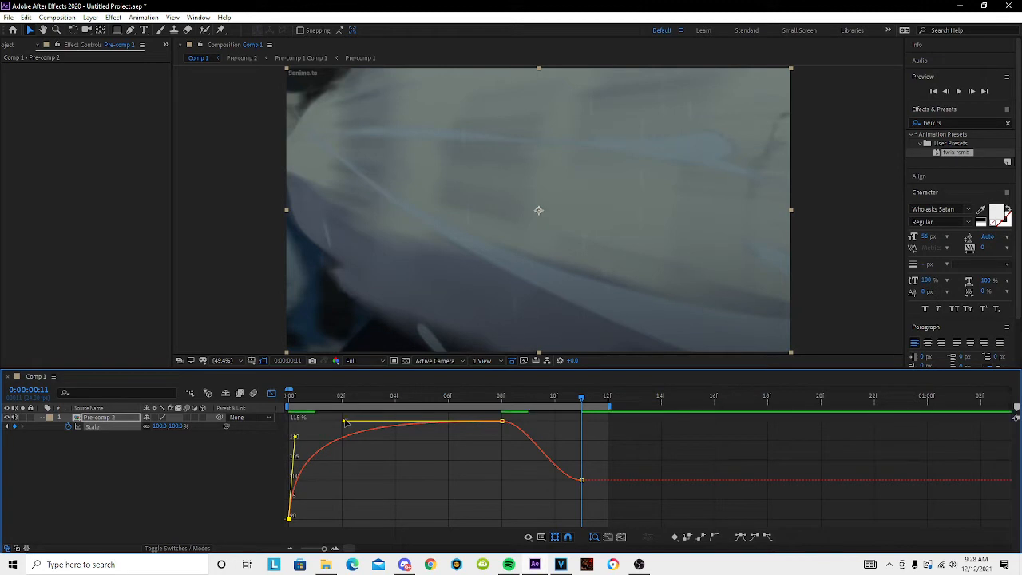
{"action": "left_click_drag", "start_coordinate": [344, 424], "coordinate": [339, 422]}
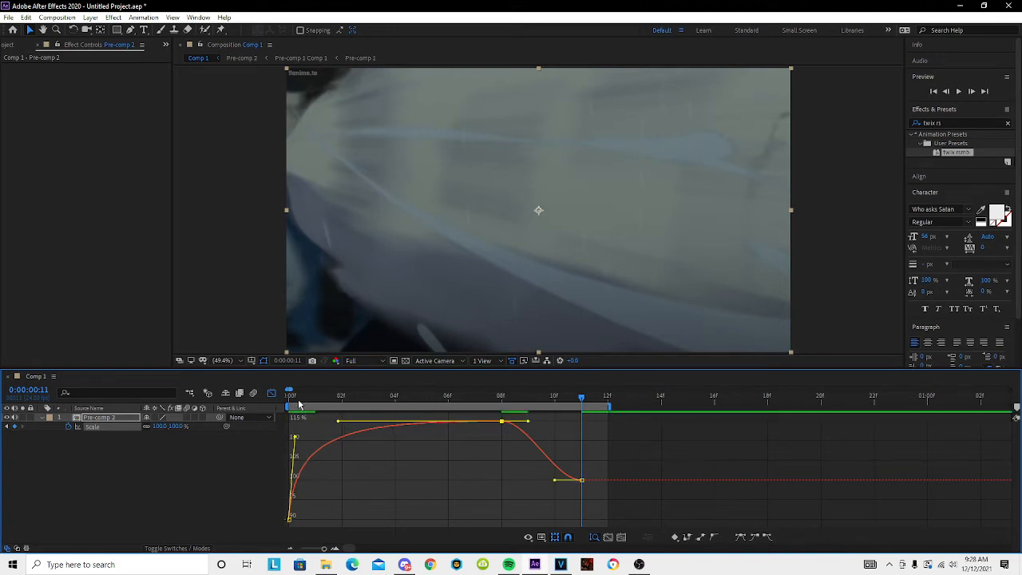
{"action": "left_click", "coordinate": [291, 398]}
{"action": "left_click_drag", "start_coordinate": [290, 400], "coordinate": [345, 409]}
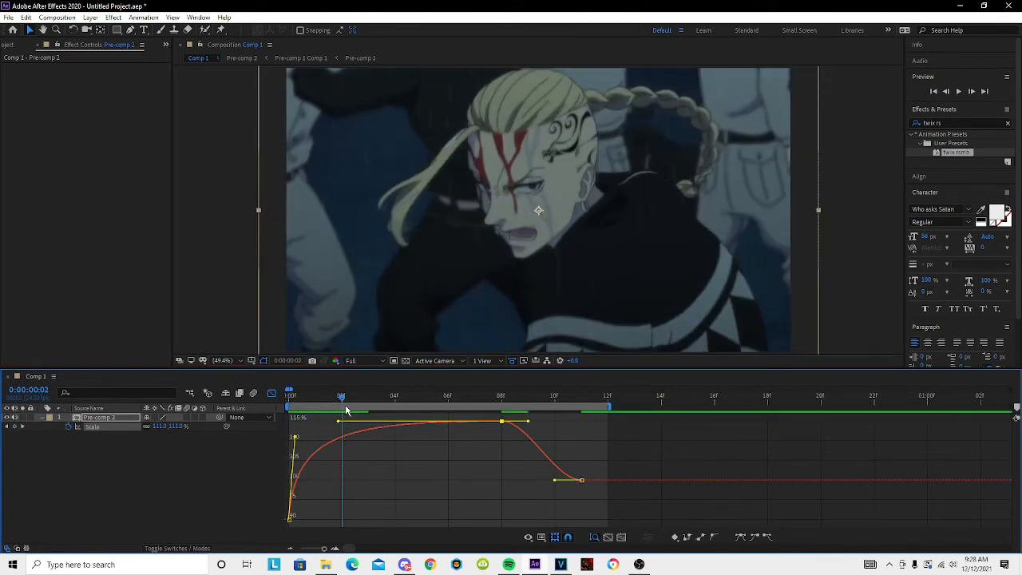
Reshape the final Scale segment to stay flat and drop sharply at the last keyframe, and preview the animation.
{"action": "left_click_drag", "start_coordinate": [529, 422], "coordinate": [580, 421]}
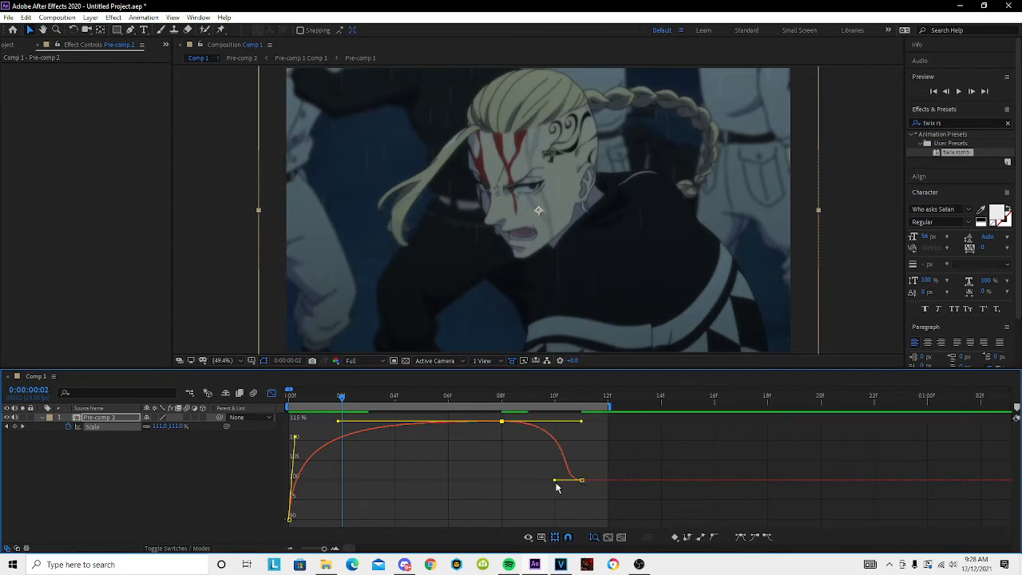
{"action": "left_click_drag", "start_coordinate": [558, 488], "coordinate": [575, 426]}
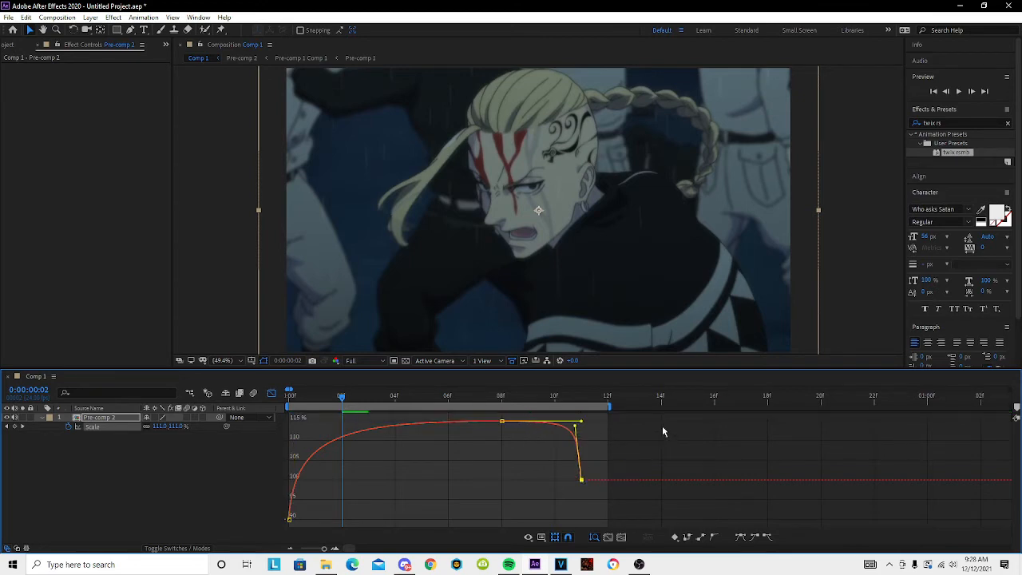
{"action": "key", "text": "space"}
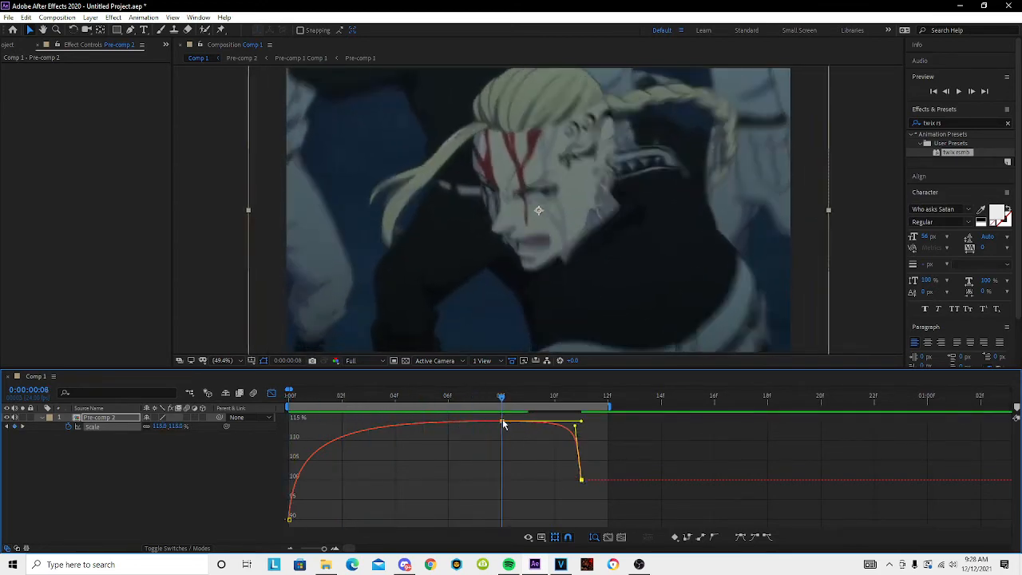
{"action": "left_click", "coordinate": [271, 393]}
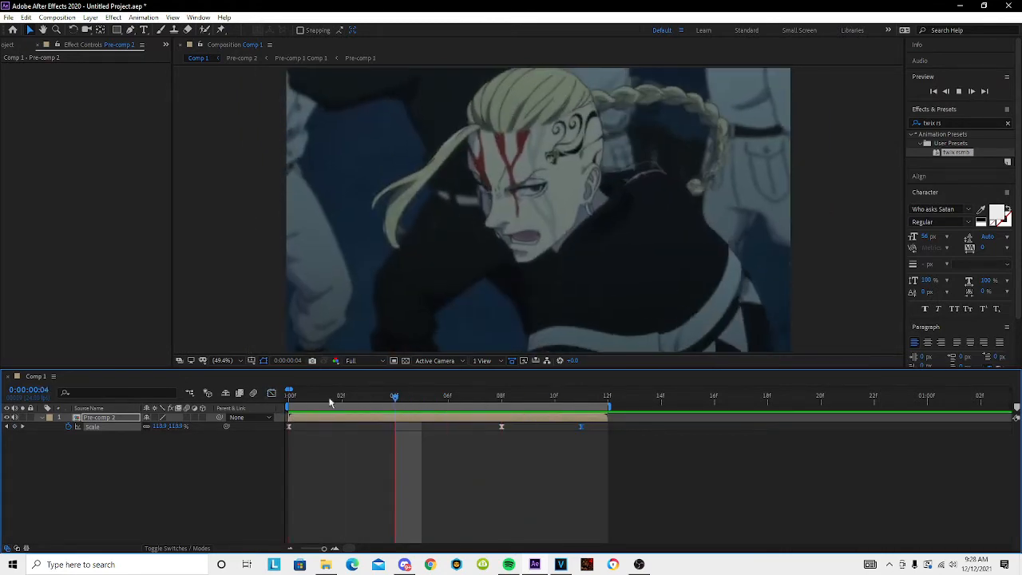
{"action": "key", "text": "space"}
Apply the Motion Tile effect to the Pre-comp 2 layer.
{"action": "left_click", "coordinate": [952, 123]}
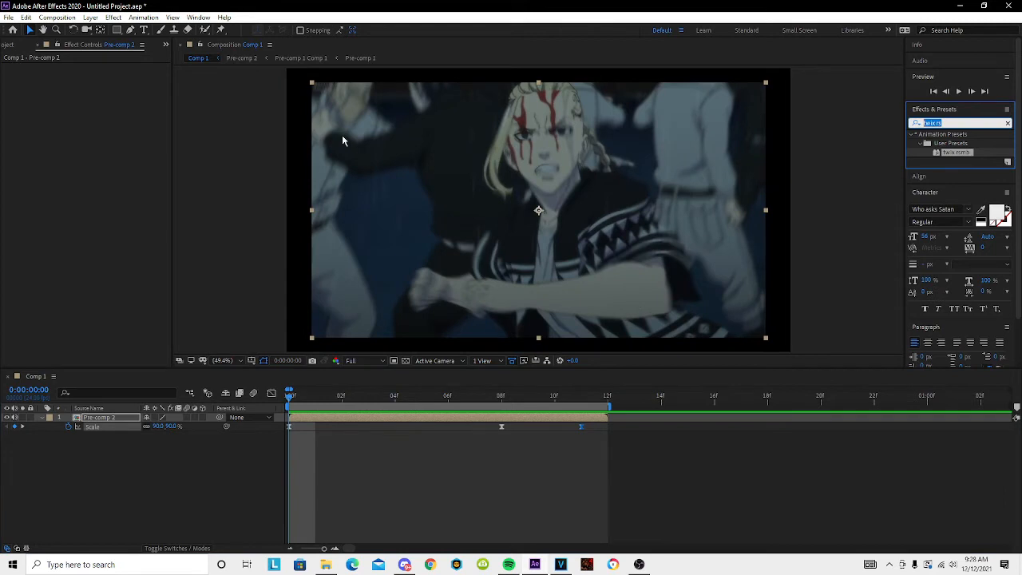
{"action": "type", "text": "motion tile"}
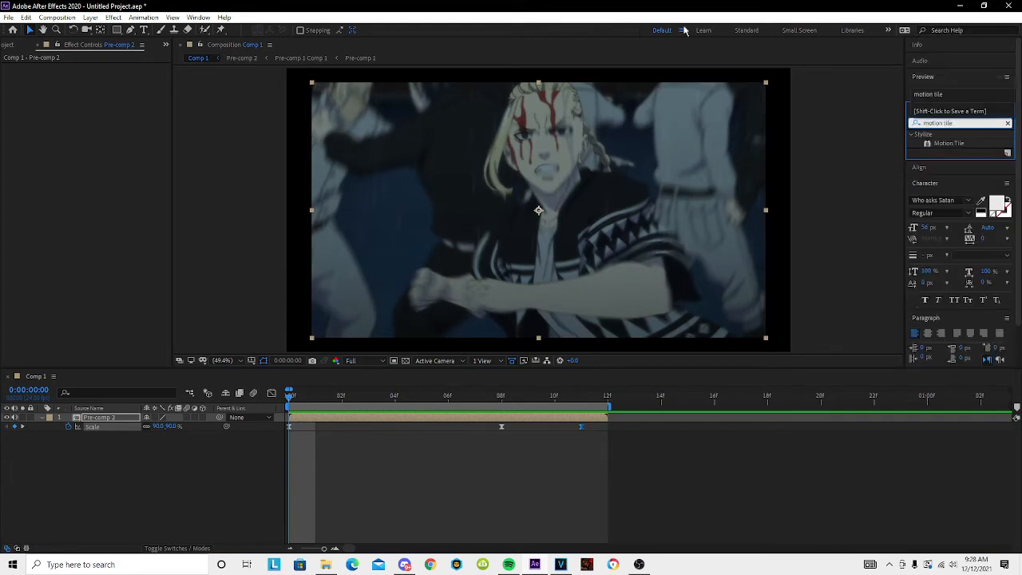
{"action": "double_click", "coordinate": [949, 143]}
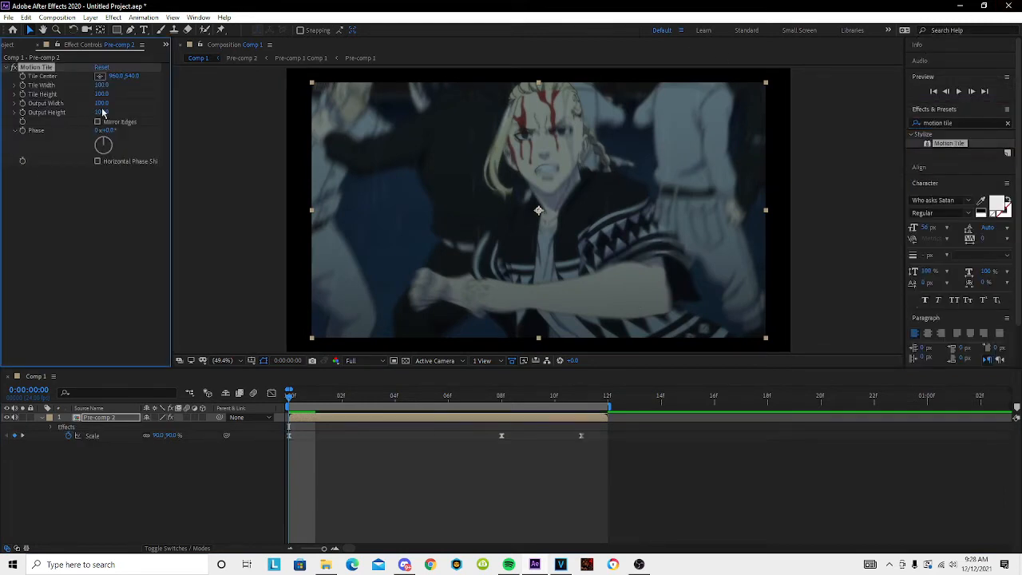
Set Motion Tile's Output Width and Output Height to 290 and enable Mirror Edges.
{"action": "left_click", "coordinate": [102, 113]}
{"action": "type", "text": "290"}
{"action": "key", "text": "Return"}
{"action": "left_click", "coordinate": [101, 103]}
{"action": "type", "text": "290"}
{"action": "key", "text": "Return"}
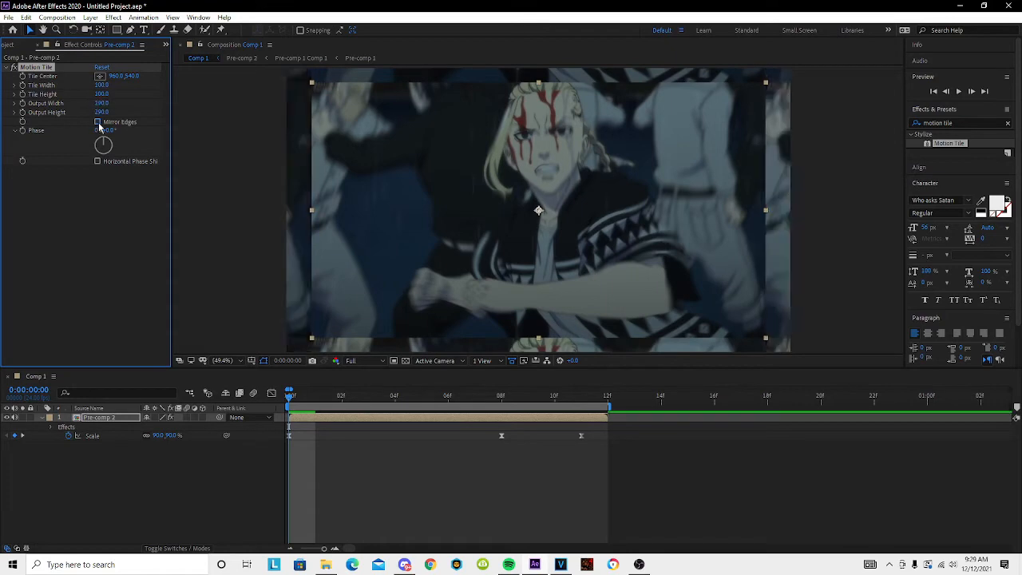
{"action": "left_click", "coordinate": [97, 123]}
Play the composition to check the tiled edges and the zoom, and return to the first frame.
{"action": "key", "text": "space"}
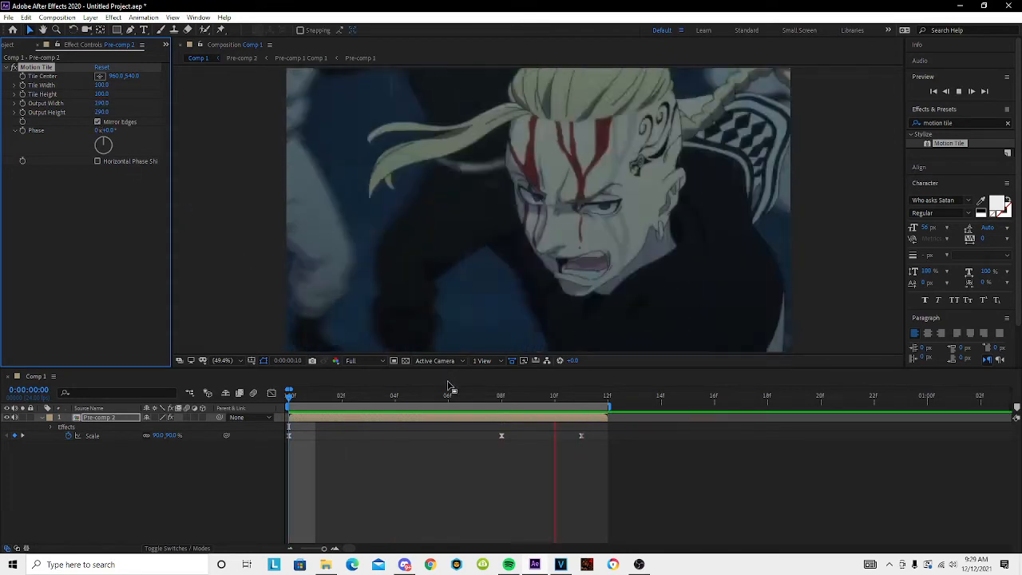
{"action": "left_click", "coordinate": [368, 395]}
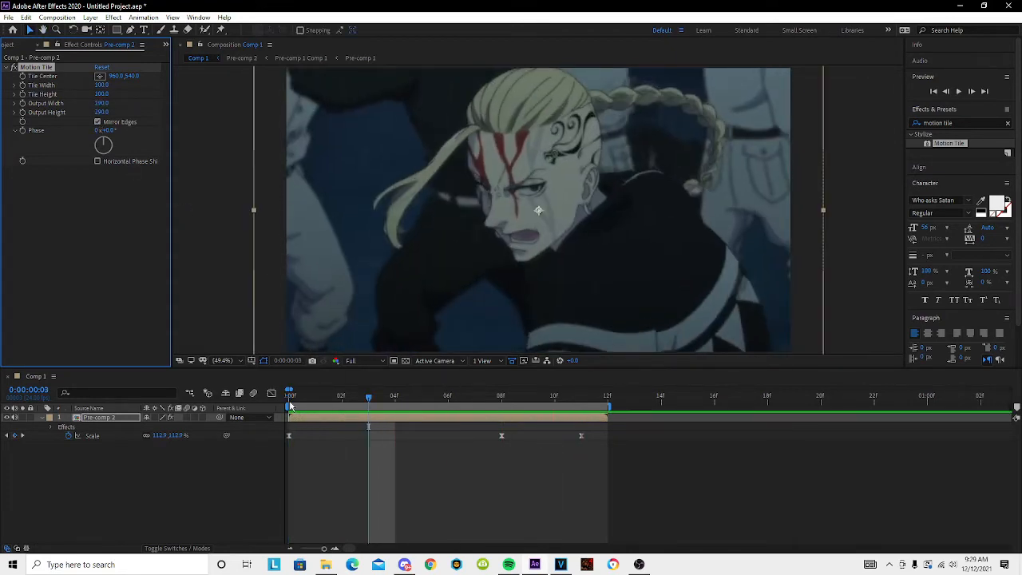
{"action": "left_click", "coordinate": [292, 396]}
{"action": "left_click_drag", "start_coordinate": [605, 444], "coordinate": [313, 463]}
{"action": "left_click", "coordinate": [299, 418]}
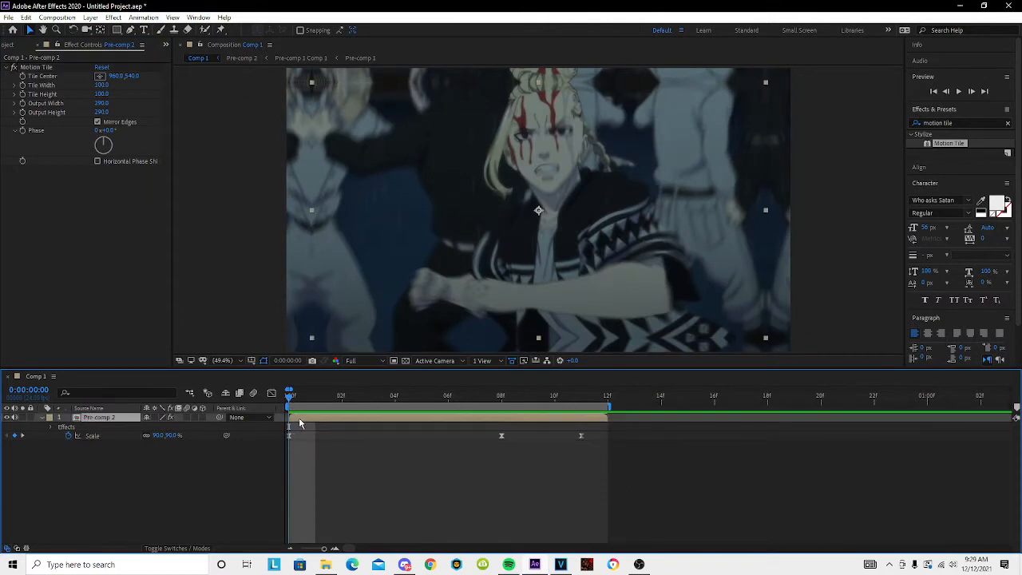
Add an adjustment layer above the clip, split it at 0:00:00:07 and delete the earlier part.
{"action": "left_click", "coordinate": [493, 398]}
{"action": "key", "text": "Page_Down"}
{"action": "key", "text": "Page_Up"}
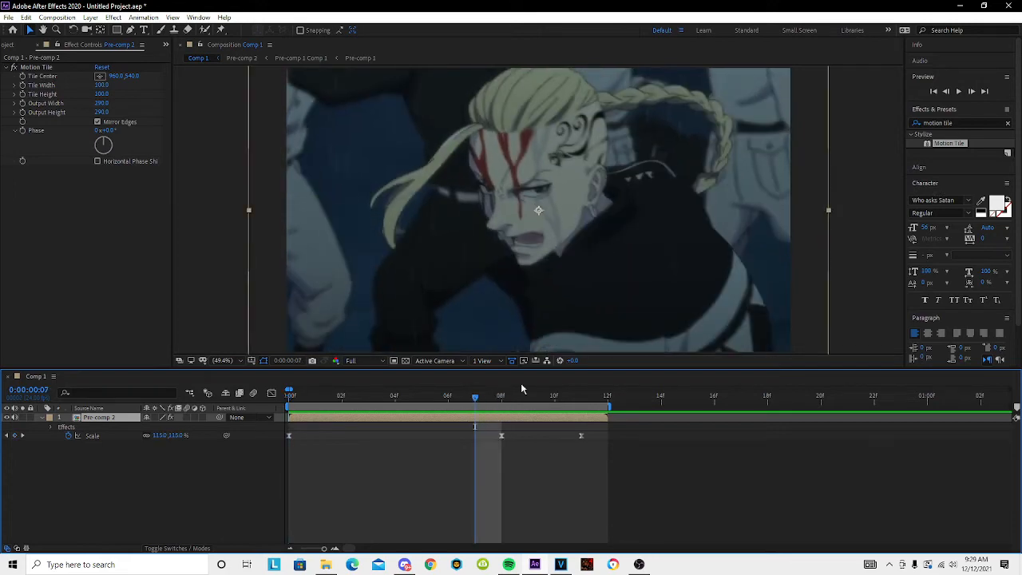
{"action": "key", "text": "ctrl+alt+y"}
{"action": "key", "text": "ctrl+alt+y"}
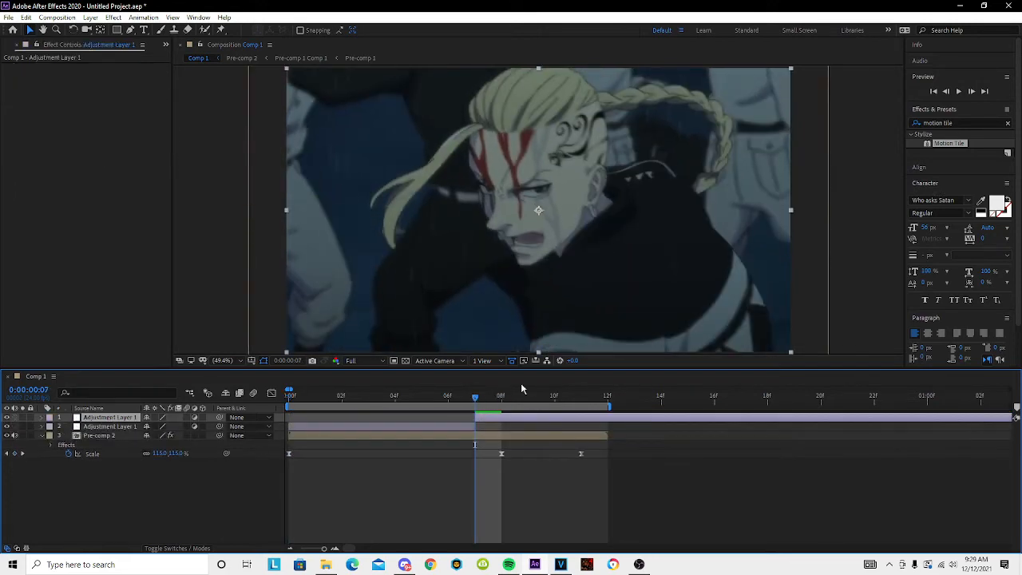
{"action": "key", "text": "Delete"}
{"action": "left_click", "coordinate": [464, 426]}
Split the adjustment layer at 0:00:00:12 and delete the part beyond the clip's end.
{"action": "left_click", "coordinate": [605, 398]}
{"action": "left_click", "coordinate": [607, 418]}
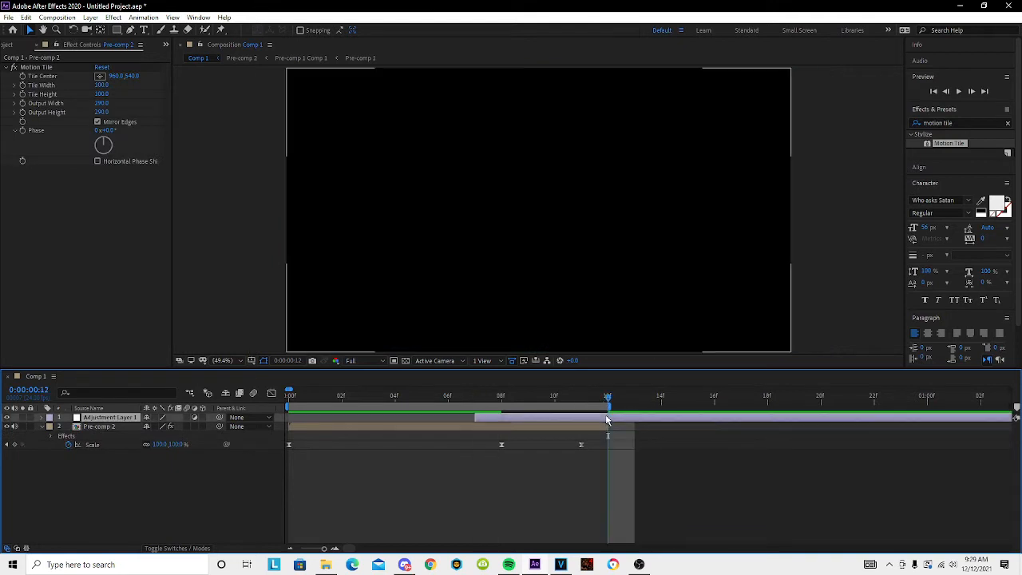
{"action": "key", "text": "ctrl+shift+d"}
{"action": "key", "text": "Delete"}
Apply the "warp out" preset to the adjustment layer at 0:00:00:07 and reveal its Bend keyframes.
{"action": "left_click", "coordinate": [478, 397]}
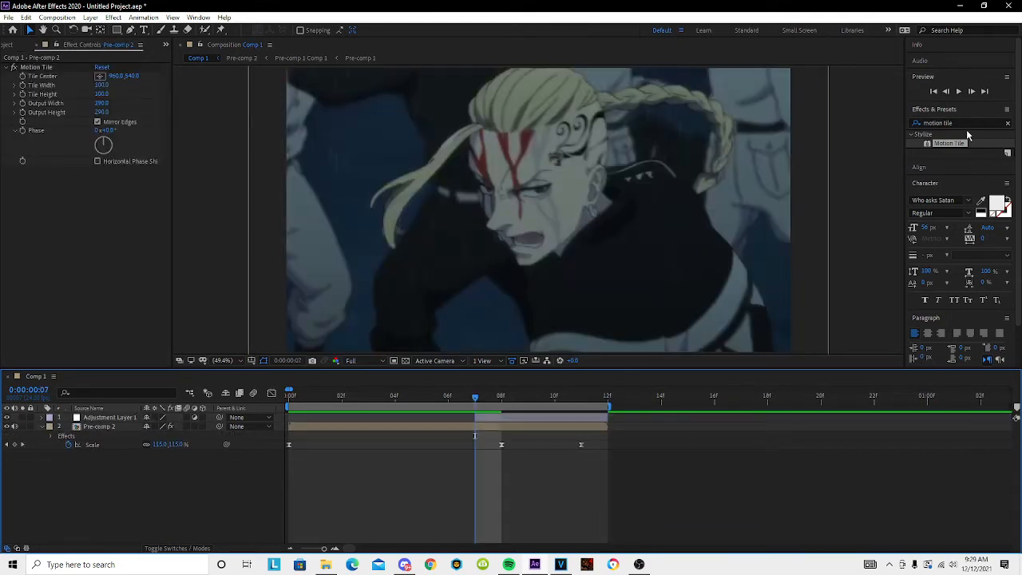
{"action": "left_click", "coordinate": [972, 123]}
{"action": "type", "text": "warp ou"}
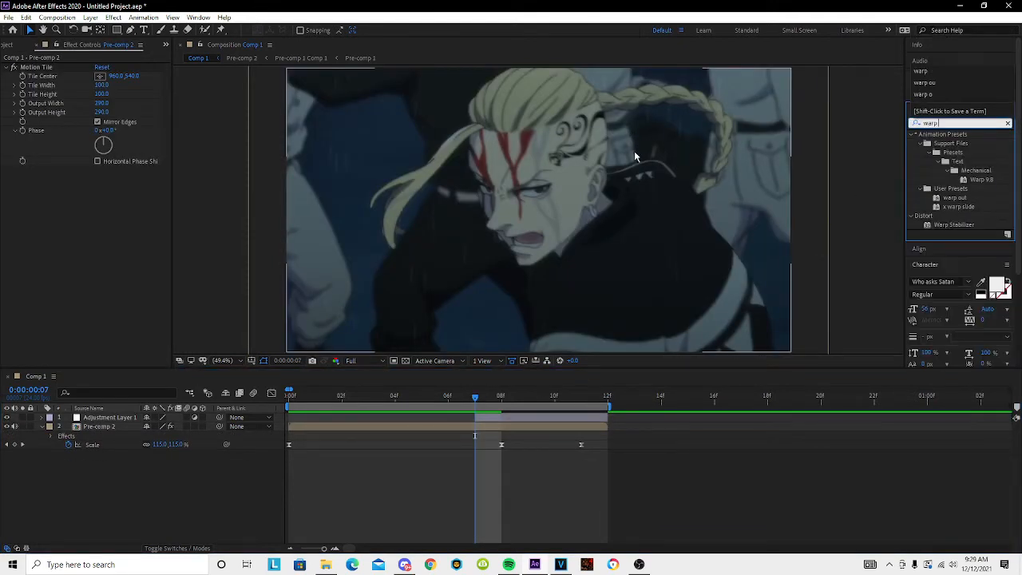
{"action": "left_click_drag", "start_coordinate": [955, 153], "coordinate": [508, 424]}
{"action": "key", "text": "u"}
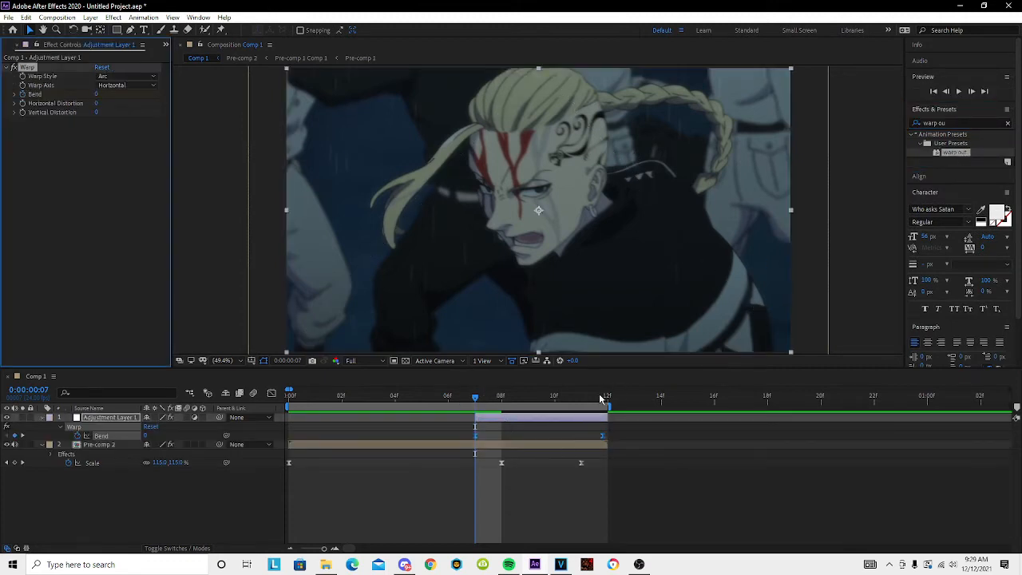
Shift the adjustment layer one frame earlier so it spans 0:00:00:06 to 0:00:00:11.
{"action": "left_click", "coordinate": [586, 399]}
{"action": "left_click", "coordinate": [595, 424]}
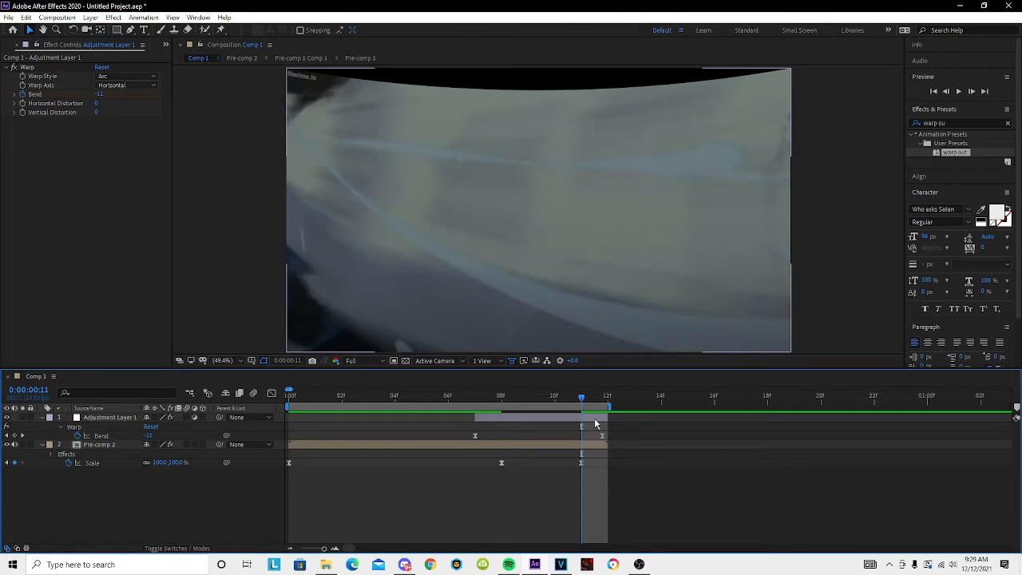
{"action": "left_click_drag", "start_coordinate": [595, 424], "coordinate": [568, 425]}
Change the Warp Style to FishEye and extend the adjustment layer's end to the clip's end at 0:00:00:12.
{"action": "left_click", "coordinate": [152, 76]}
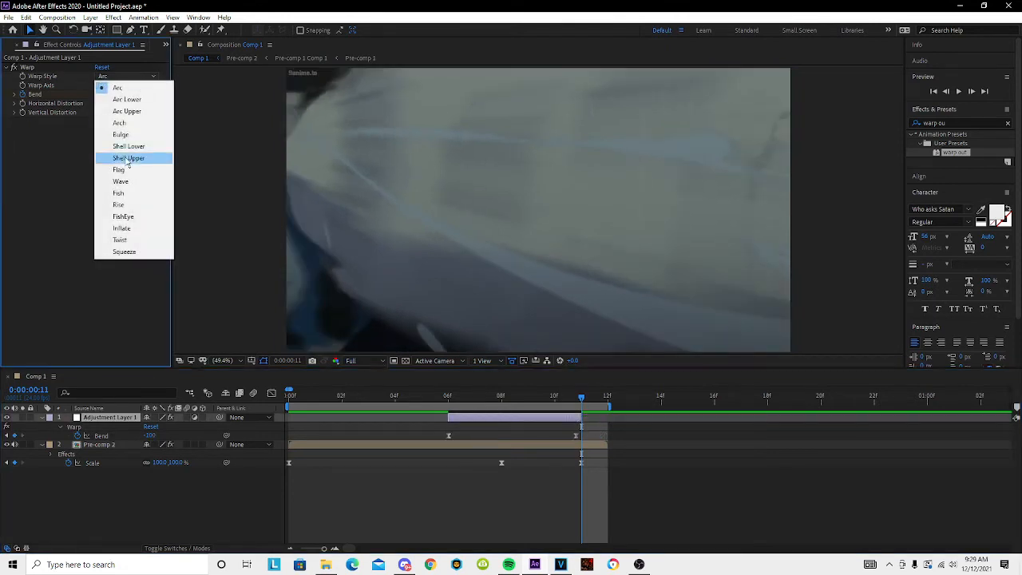
{"action": "left_click", "coordinate": [134, 222]}
{"action": "left_click", "coordinate": [449, 399]}
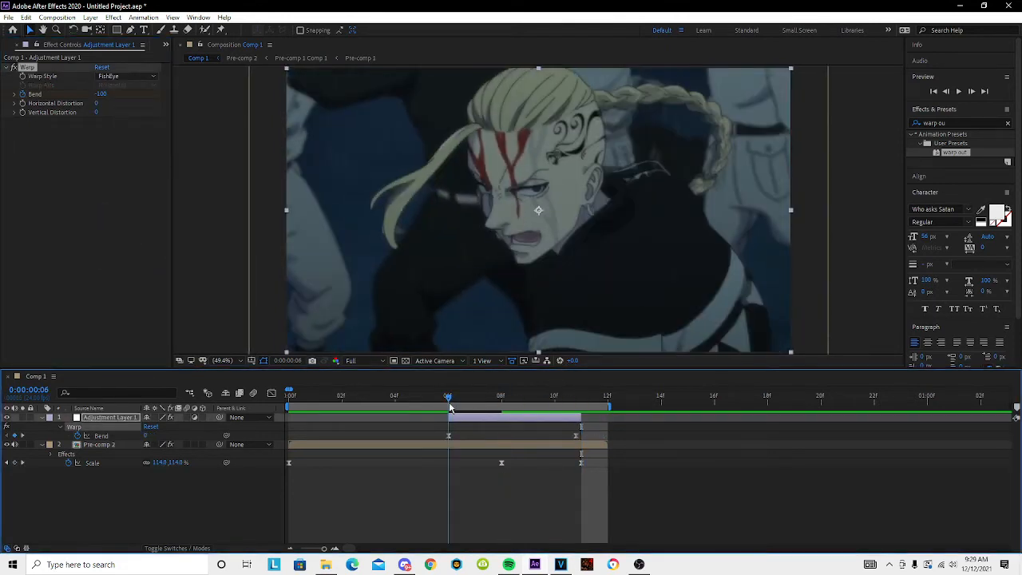
{"action": "left_click_drag", "start_coordinate": [582, 417], "coordinate": [603, 419]}
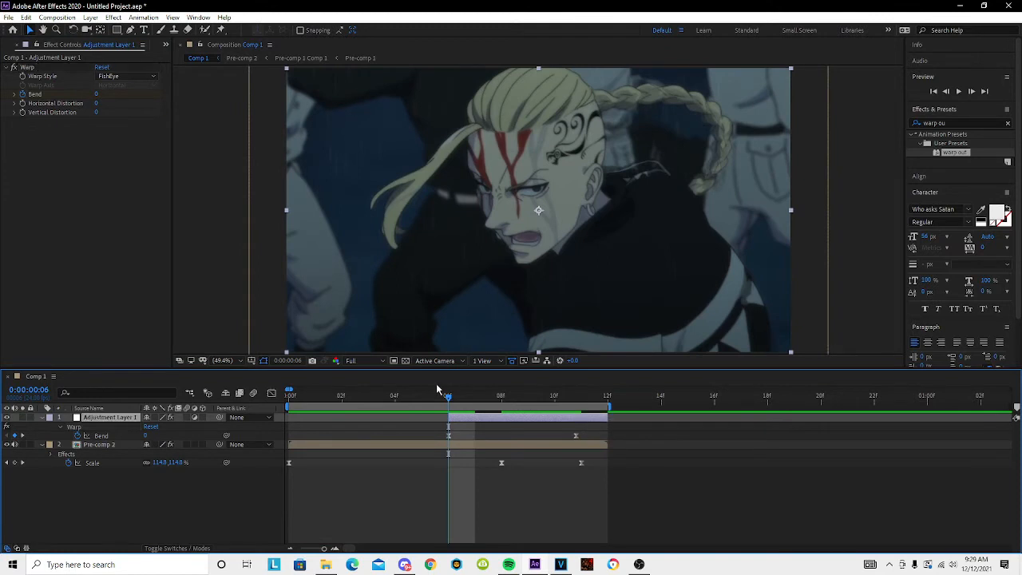
Scrub and play back the warp-out from 0:00:00:06 to the end of the clip to check its motion.
{"action": "left_click_drag", "start_coordinate": [449, 400], "coordinate": [581, 407]}
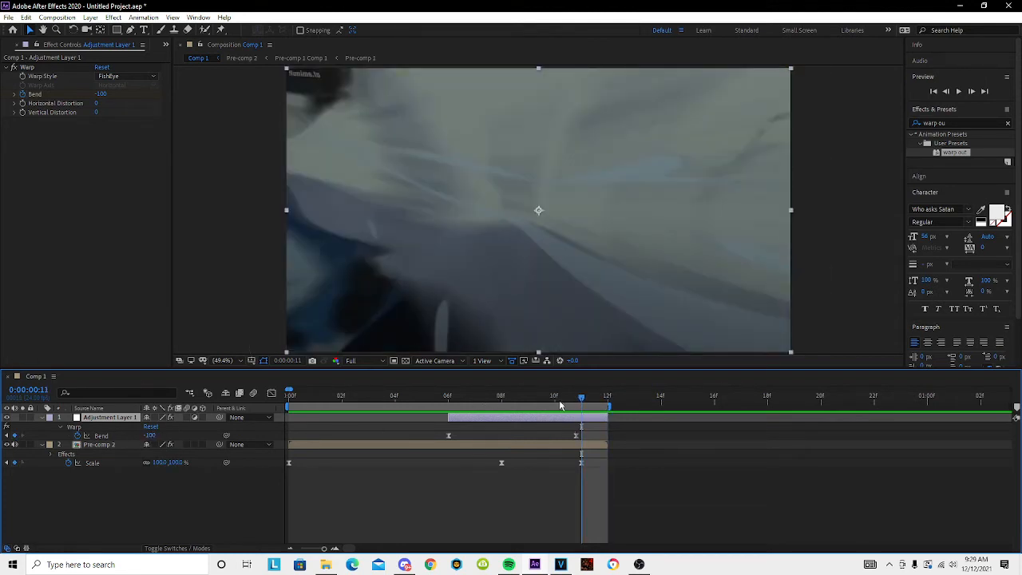
{"action": "left_click", "coordinate": [597, 397]}
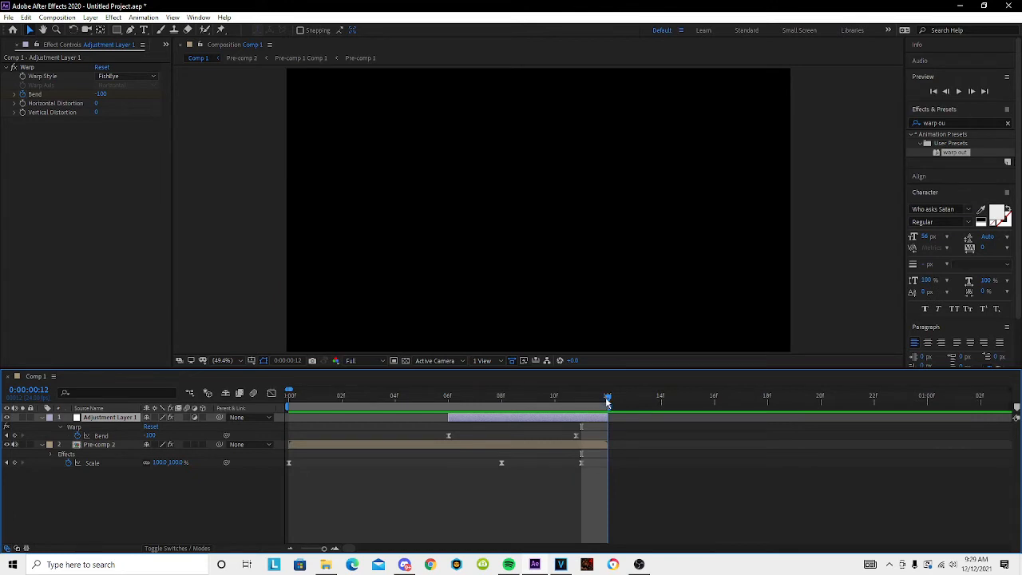
{"action": "left_click_drag", "start_coordinate": [577, 436], "coordinate": [411, 438]}
{"action": "key", "text": "ctrl+z"}
{"action": "key", "text": "space"}
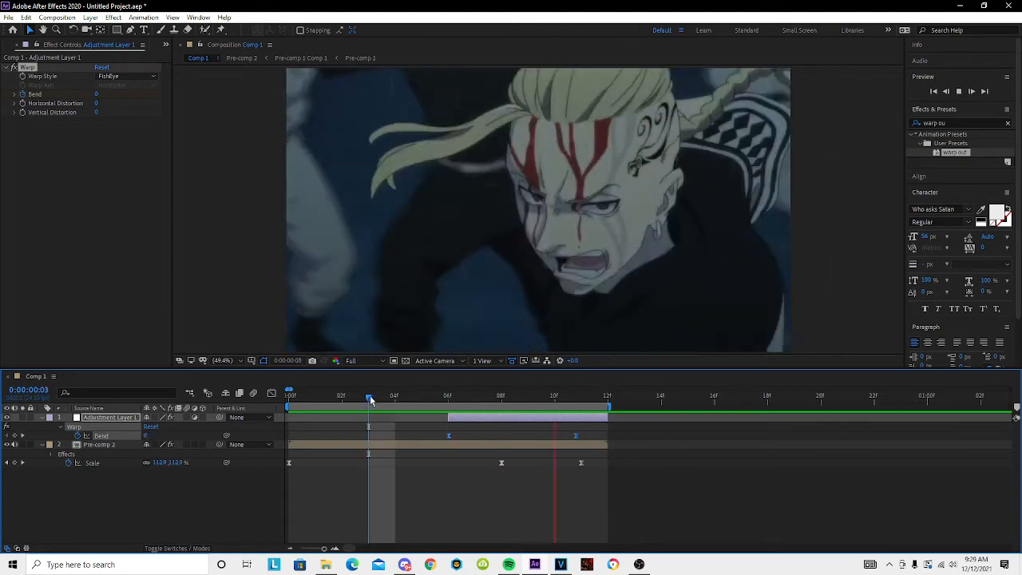
{"action": "key", "text": "space"}
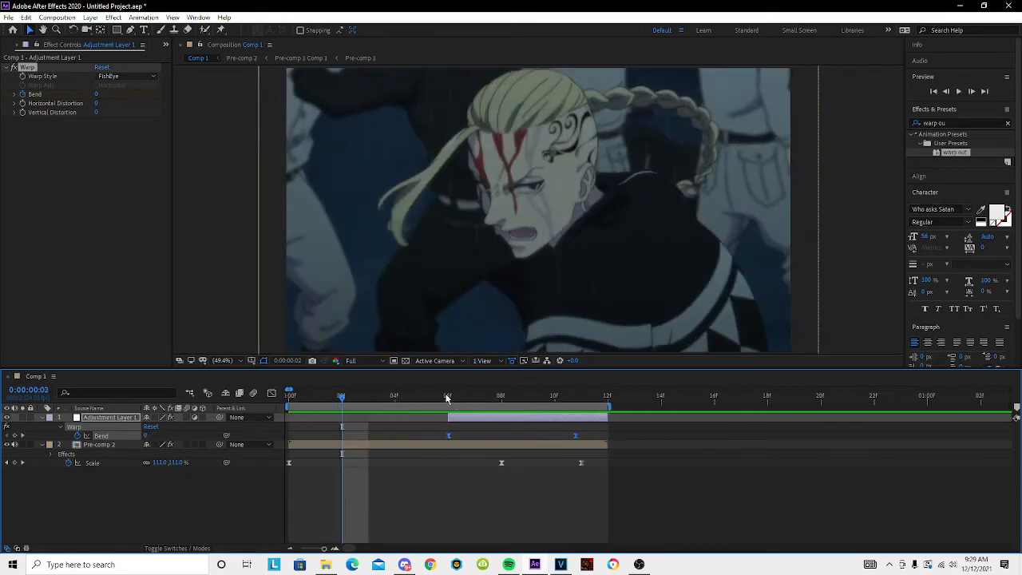
Examine the Bend value curve in the graph editor, return to the layer view and play the clip from the start.
{"action": "left_click_drag", "start_coordinate": [448, 399], "coordinate": [475, 403]}
{"action": "left_click", "coordinate": [272, 393]}
{"action": "left_click_drag", "start_coordinate": [618, 503], "coordinate": [507, 534]}
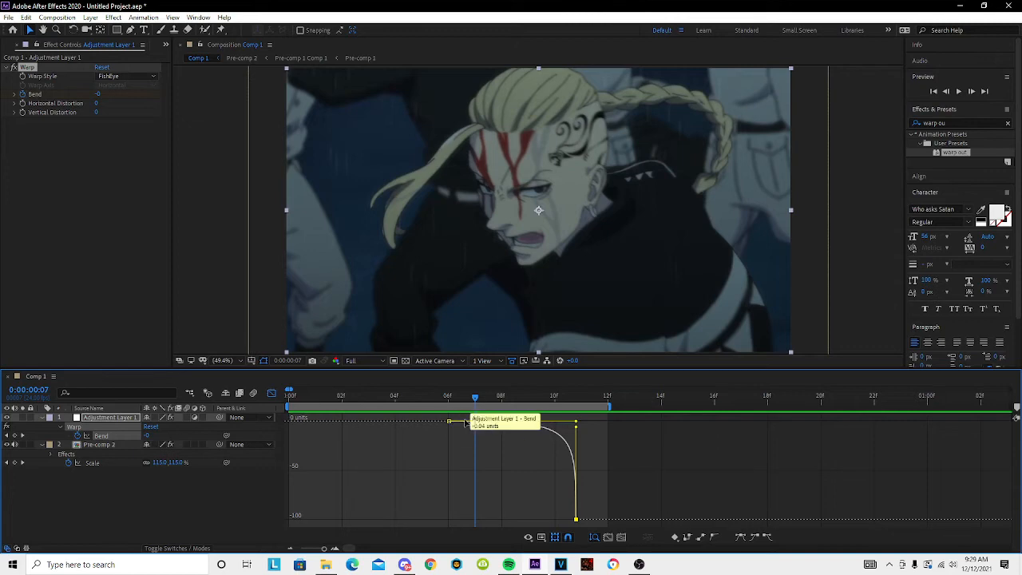
{"action": "left_click", "coordinate": [271, 393]}
{"action": "key", "text": "space"}
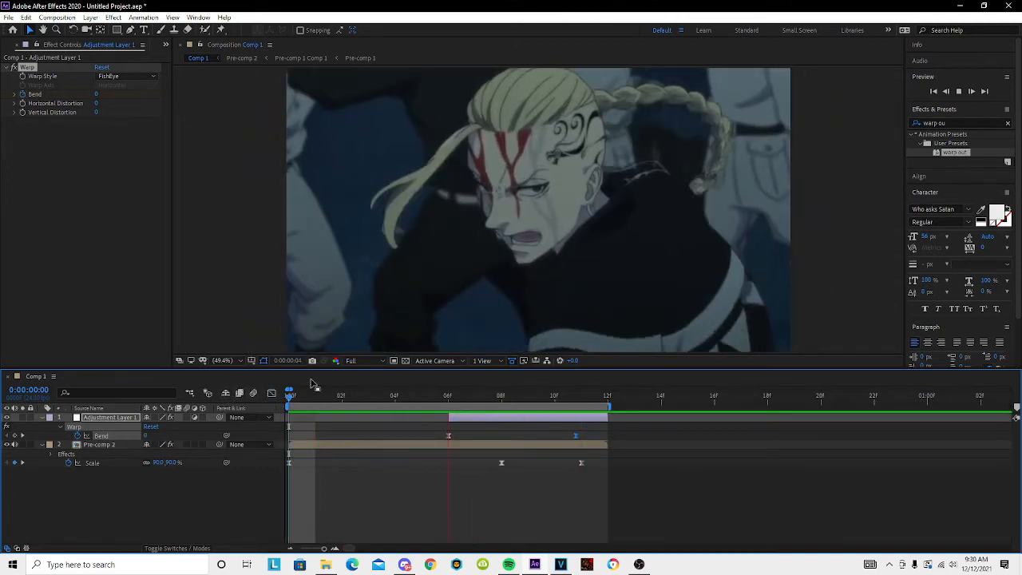
{"action": "key", "text": "space"}
{"action": "left_click", "coordinate": [321, 475]}
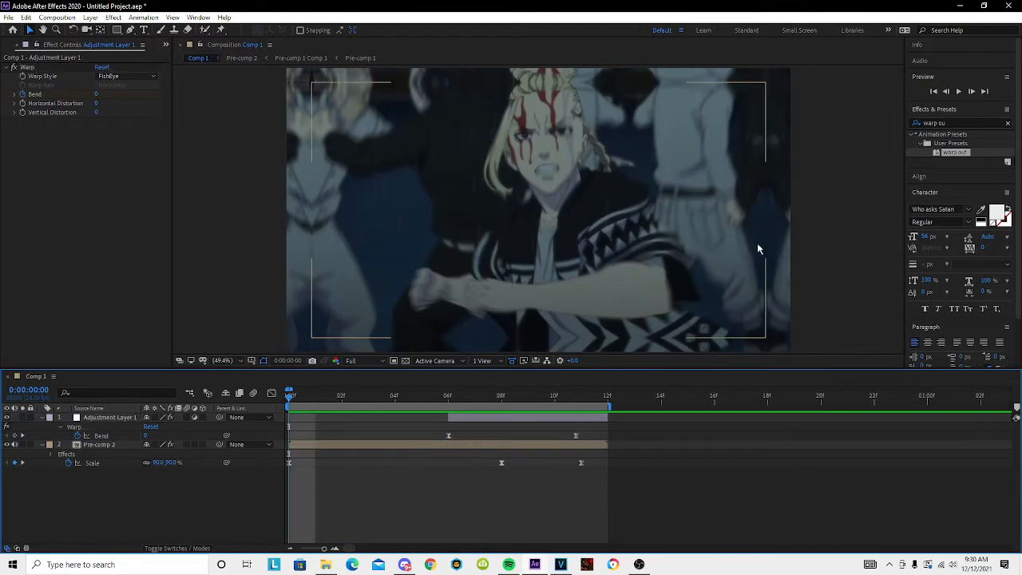
Search the effects and presets for "turb" and apply the "turb shake" preset to the Pre-comp 2 layer.
{"action": "left_click", "coordinate": [961, 123]}
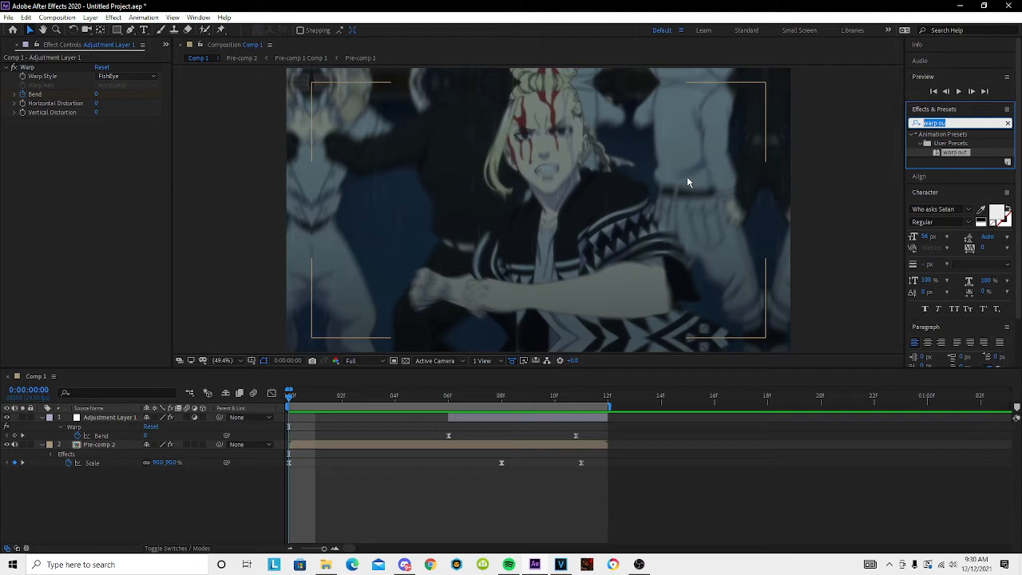
{"action": "type", "text": "turb"}
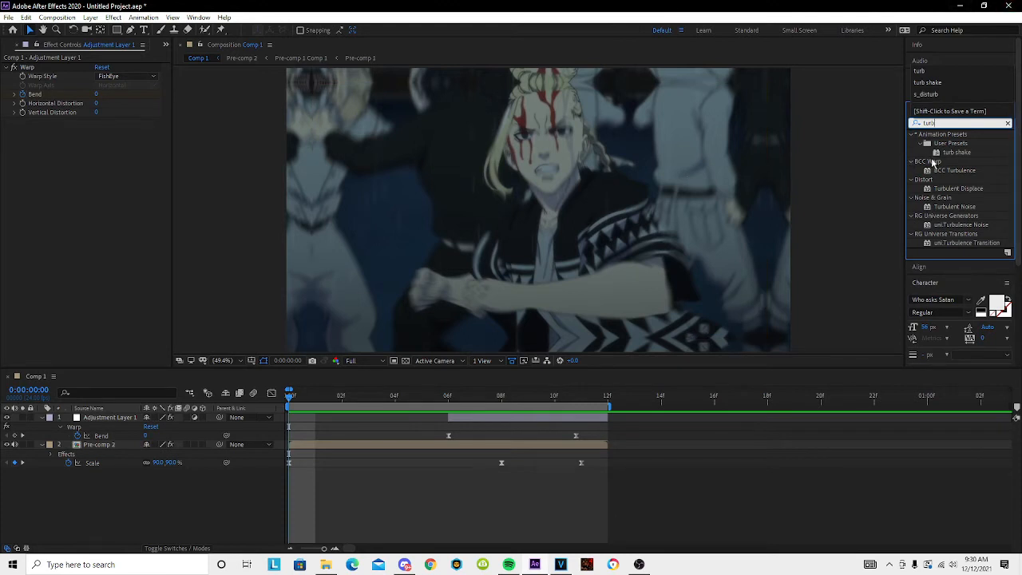
{"action": "left_click_drag", "start_coordinate": [958, 152], "coordinate": [385, 448]}
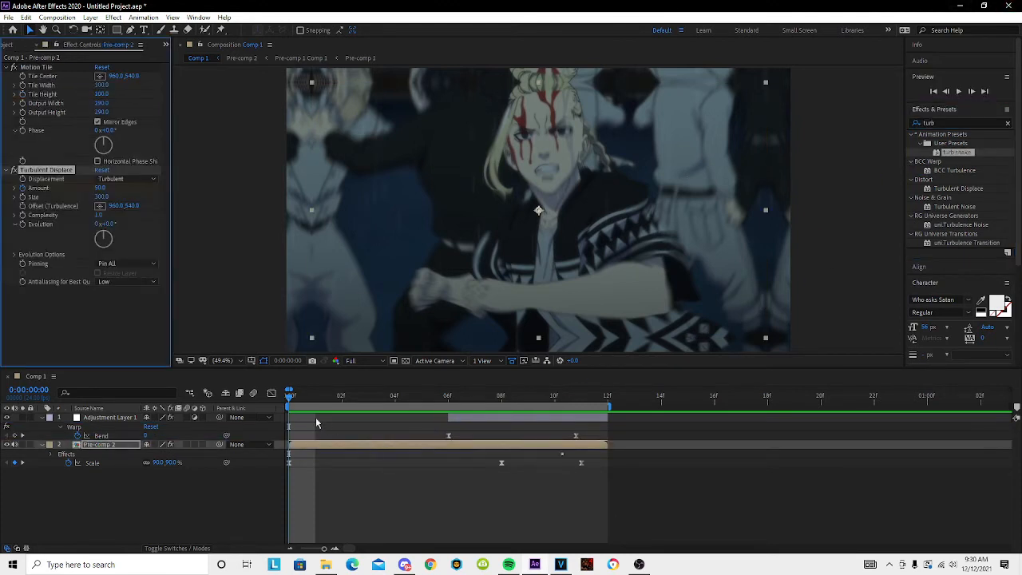
Play and scrub through the composition to check the turbulent shake on the shot and the warp-out start at 0:00:00:06.
{"action": "key", "text": "space"}
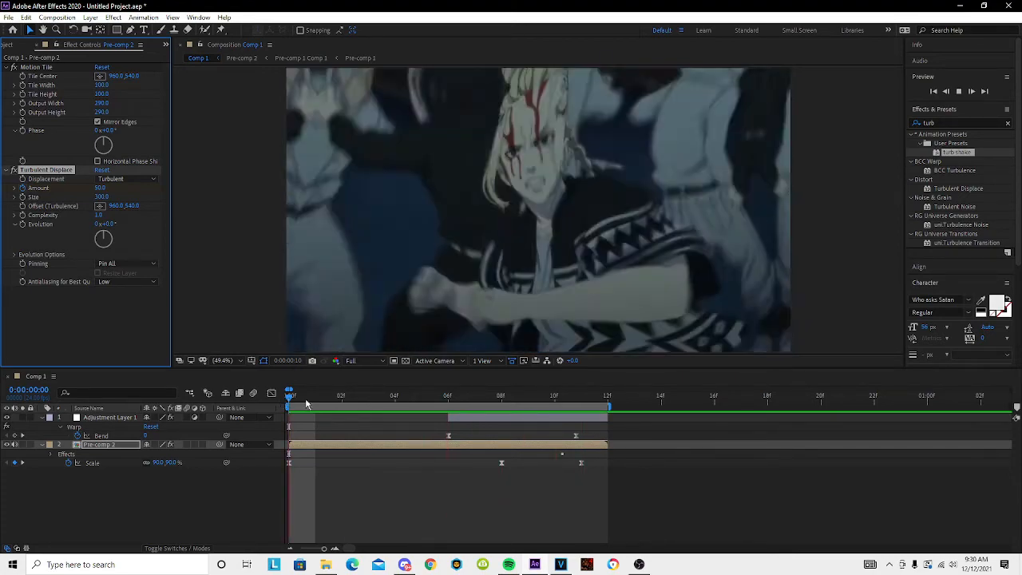
{"action": "key", "text": "space"}
{"action": "mouse_move", "coordinate": [294, 405]}
{"action": "left_mouse_down"}
{"action": "mouse_move", "coordinate": [503, 404]}
{"action": "mouse_move", "coordinate": [302, 415]}
{"action": "left_mouse_up"}
{"action": "key", "text": "space"}
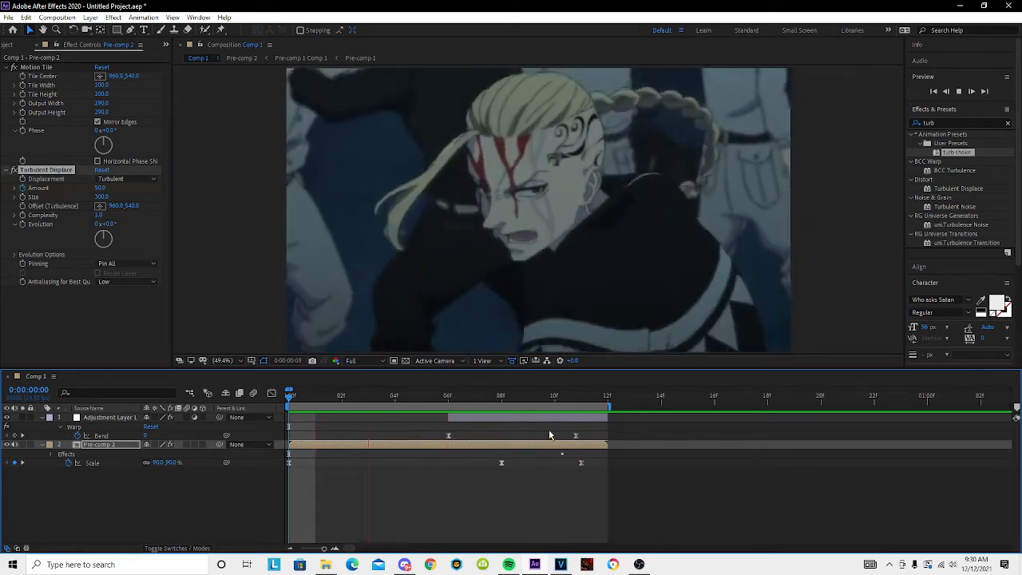
{"action": "left_click_drag", "start_coordinate": [551, 401], "coordinate": [451, 420]}
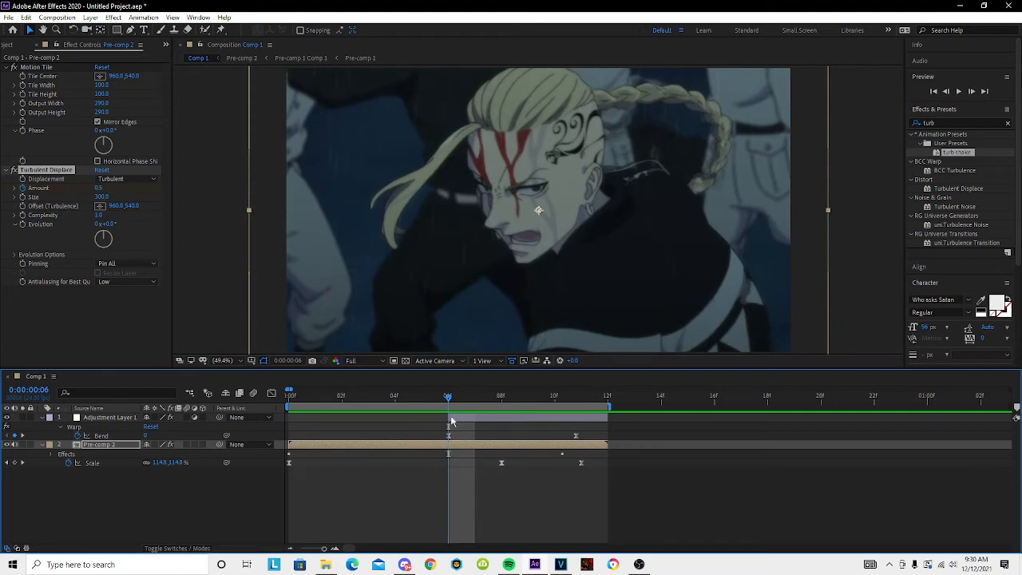
{"action": "left_click", "coordinate": [419, 496]}
{"action": "left_click_drag", "start_coordinate": [292, 399], "coordinate": [450, 430]}
Add an adjustment layer and cut it into one-frame pieces at 0:00:00:10 and 0:00:00:11, deleting the part before 0:00:00:06.
{"action": "left_click", "coordinate": [551, 431]}
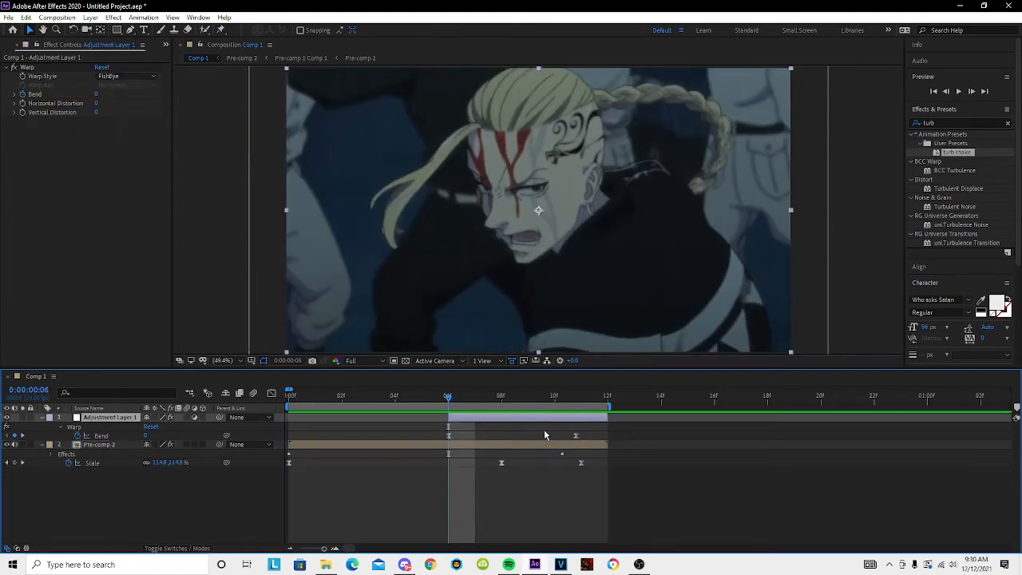
{"action": "key", "text": "ctrl+alt+y"}
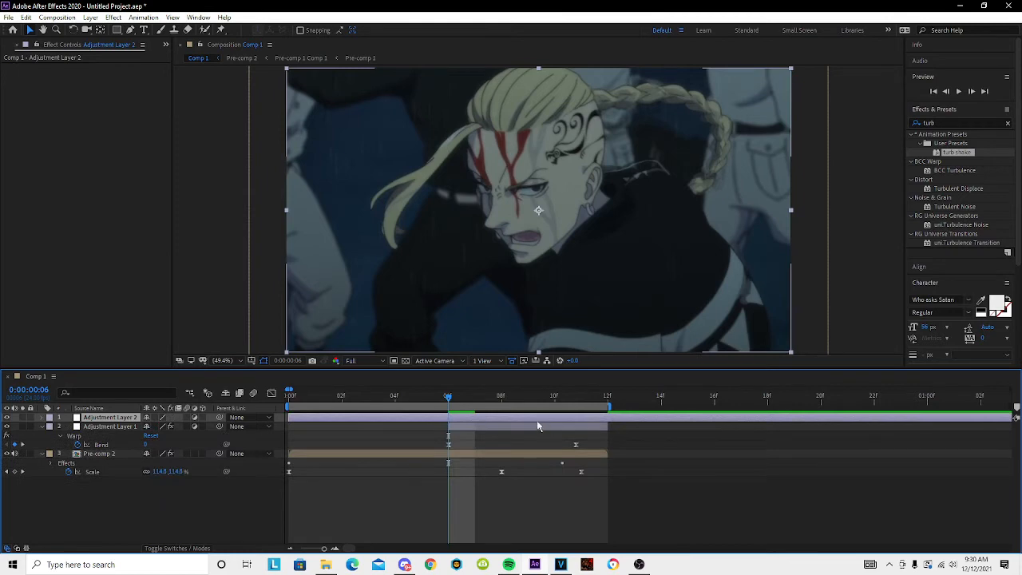
{"action": "key", "text": "ctrl+shift+d"}
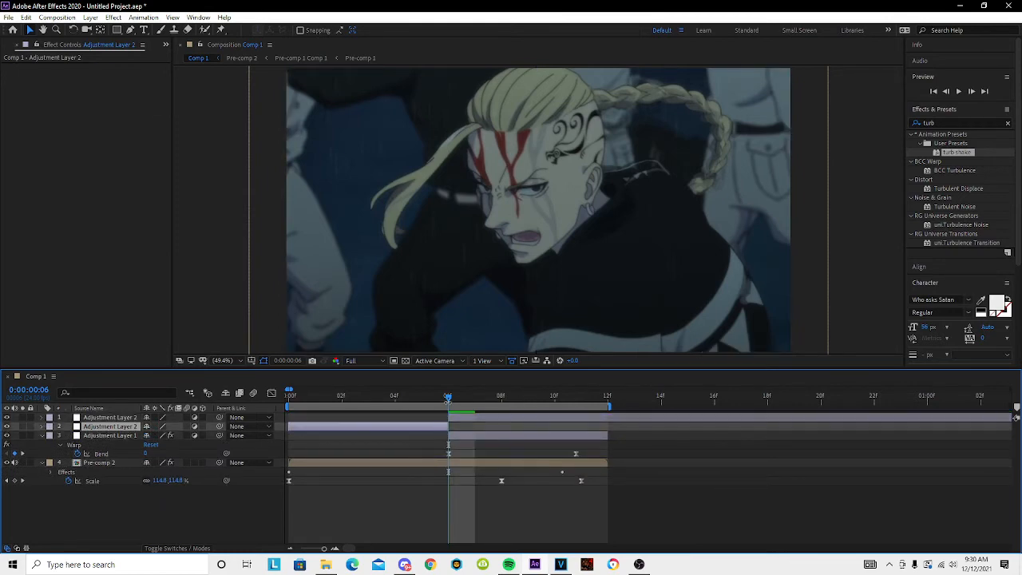
{"action": "key", "text": "Delete"}
{"action": "left_click_drag", "start_coordinate": [465, 418], "coordinate": [565, 442]}
{"action": "left_click", "coordinate": [609, 399]}
{"action": "key", "text": "ctrl+shift+d"}
{"action": "left_click", "coordinate": [626, 419]}
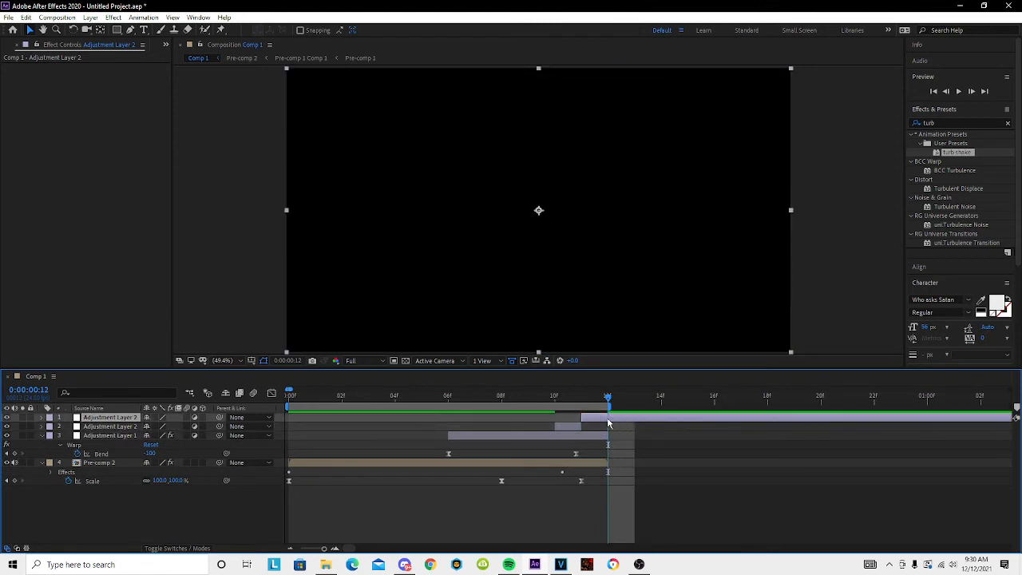
{"action": "key", "text": "ctrl+shift+d"}
Shift both one-frame adjustment pieces one frame earlier and cut a third one-frame piece at 0:00:00:11.
{"action": "left_click", "coordinate": [569, 437]}
{"action": "left_click", "coordinate": [590, 429], "text": "shift"}
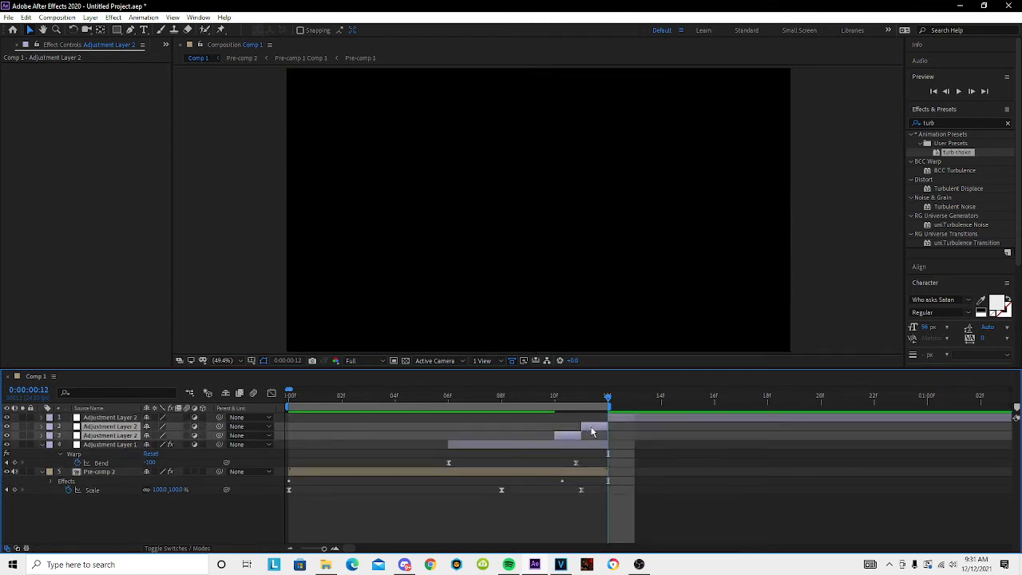
{"action": "mouse_move", "coordinate": [592, 428]}
{"action": "left_mouse_down"}
{"action": "mouse_move", "coordinate": [573, 428]}
{"action": "mouse_move", "coordinate": [586, 402]}
{"action": "mouse_move", "coordinate": [514, 416]}
{"action": "mouse_move", "coordinate": [581, 420]}
{"action": "left_mouse_up"}
{"action": "left_click", "coordinate": [610, 418]}
{"action": "key", "text": "ctrl+shift+d"}
{"action": "left_click", "coordinate": [592, 427]}
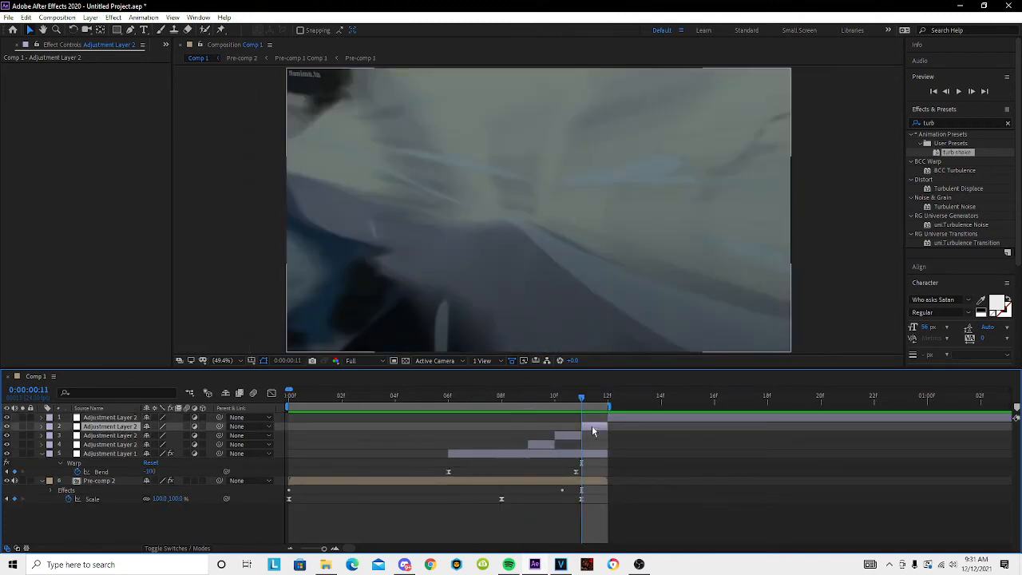
Search the presets for "1fr" and apply "1fram bal" to the one-frame adjustment layer at 0:00:00:09.
{"action": "left_click", "coordinate": [965, 123]}
{"action": "type", "text": "1fr"}
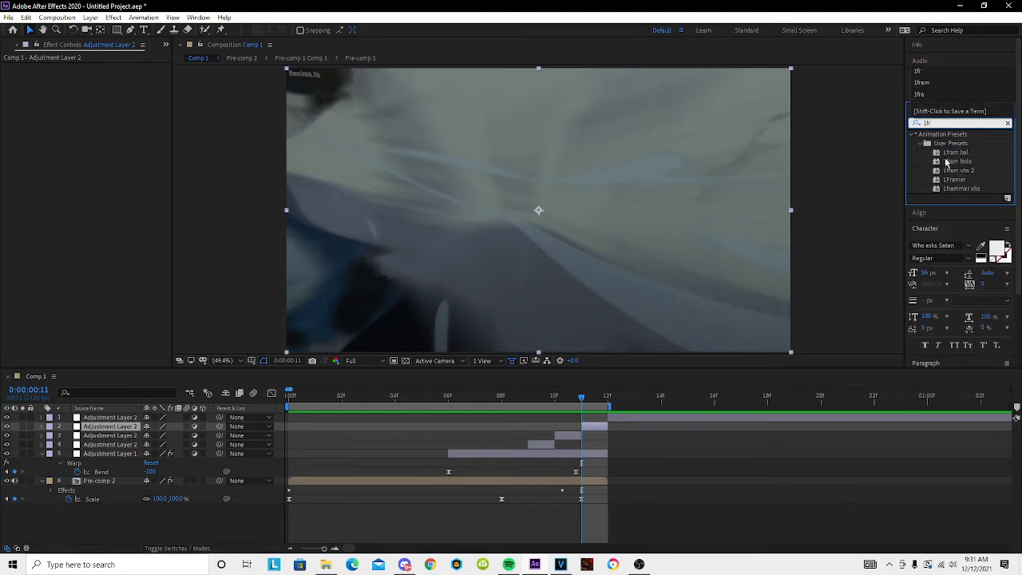
{"action": "left_click", "coordinate": [528, 399]}
{"action": "left_click", "coordinate": [536, 444]}
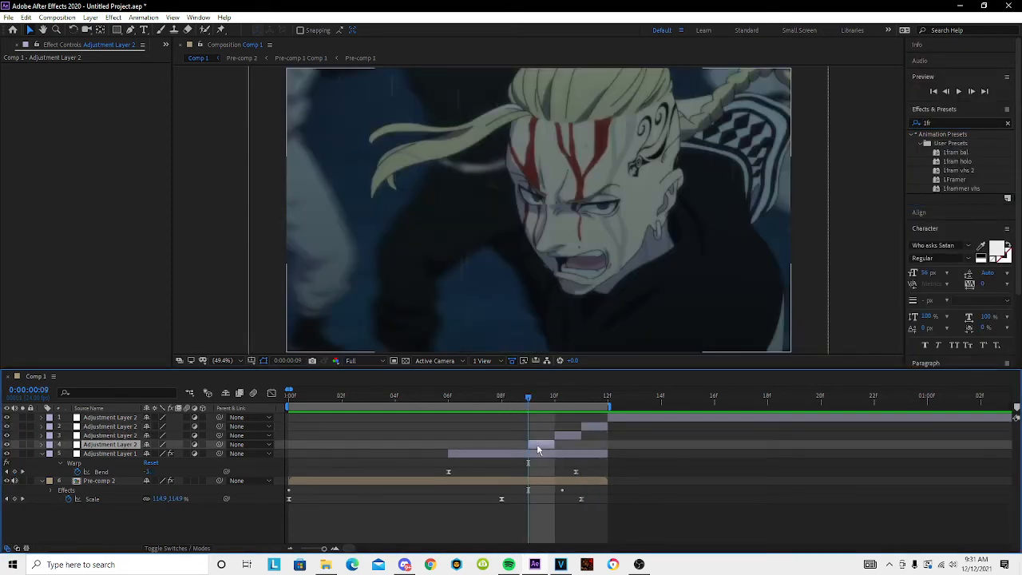
{"action": "double_click", "coordinate": [957, 154]}
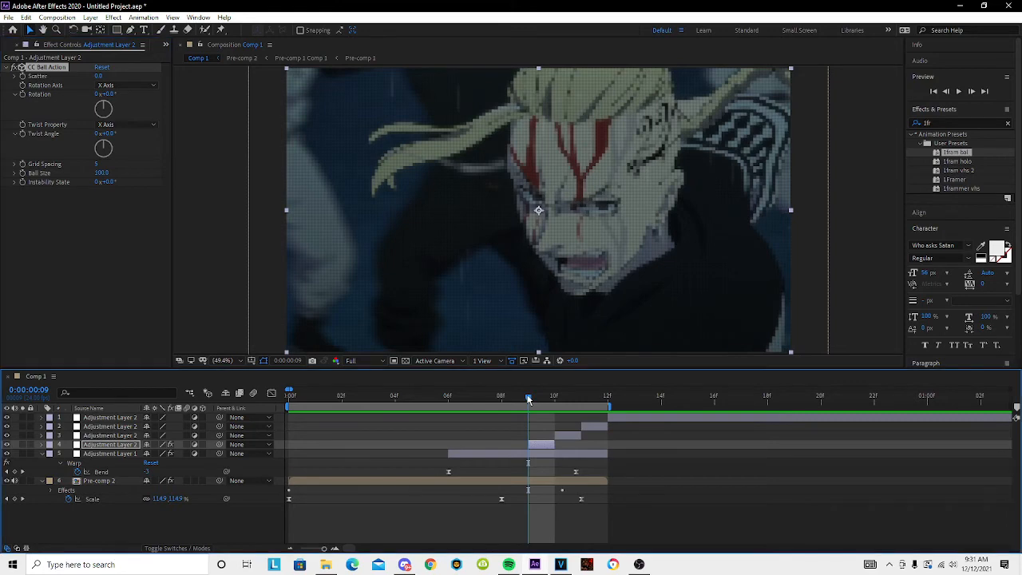
Swap the two adjacent one-frame layers so the CC Ball Action piece covers 0:00:00:10 and the empty one covers 0:00:00:09.
{"action": "left_click", "coordinate": [557, 403]}
{"action": "left_click", "coordinate": [543, 404]}
{"action": "left_click", "coordinate": [540, 450]}
{"action": "mouse_move", "coordinate": [547, 449]}
{"action": "left_mouse_down"}
{"action": "mouse_move", "coordinate": [559, 450]}
{"action": "mouse_move", "coordinate": [297, 454]}
{"action": "mouse_move", "coordinate": [572, 445]}
{"action": "mouse_move", "coordinate": [555, 439]}
{"action": "left_mouse_up"}
Apply the "1Framer" preset to the one-frame adjustment layer at 0:00:00:11.
{"action": "left_click", "coordinate": [289, 395]}
{"action": "left_click", "coordinate": [588, 397]}
{"action": "left_click", "coordinate": [585, 425]}
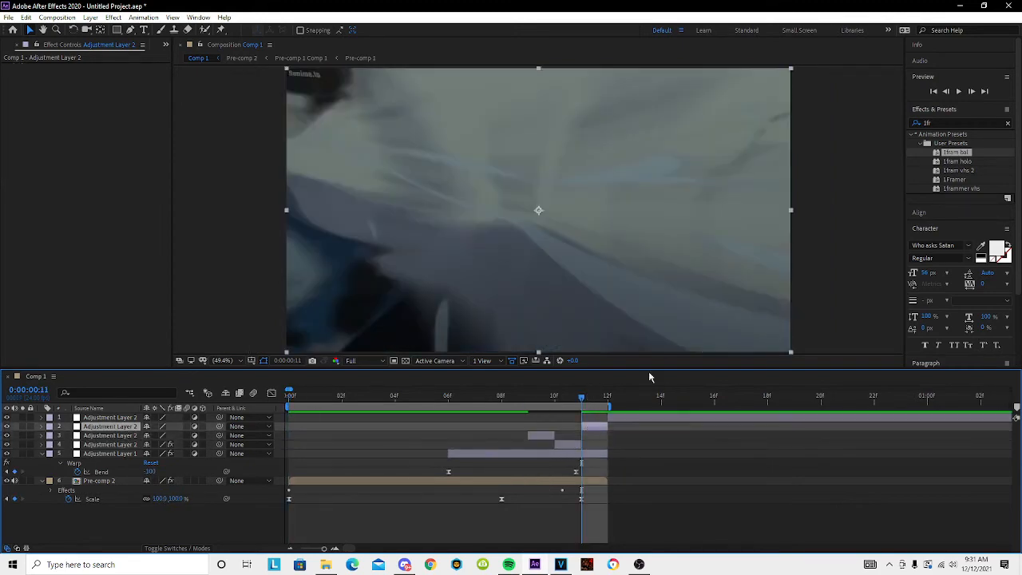
{"action": "double_click", "coordinate": [958, 179]}
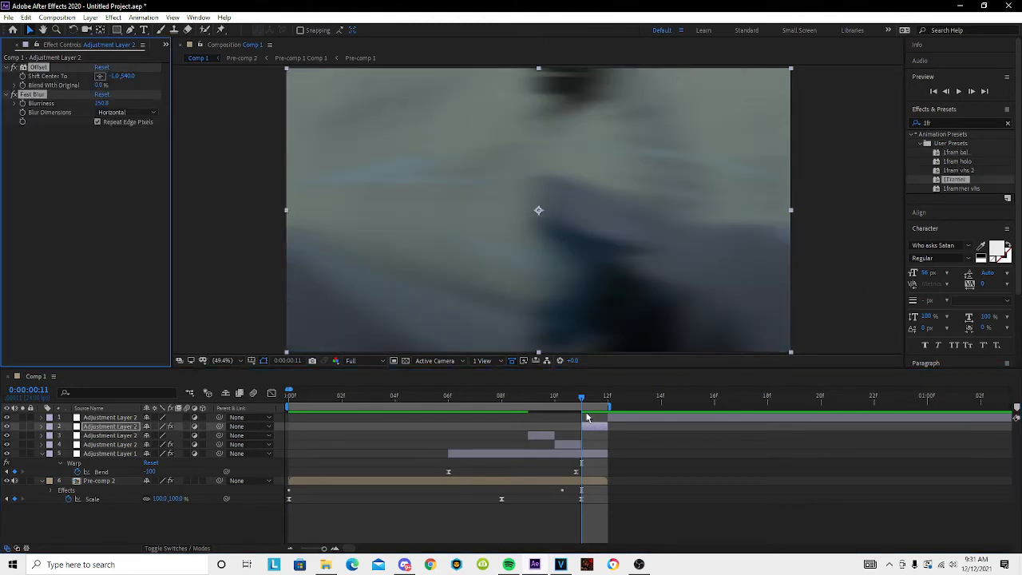
Try the Offset and Fast Blur layer at 0:00:00:02 and 0:00:00:00, moving it back to 0:00:00:11 each time.
{"action": "left_click_drag", "start_coordinate": [595, 428], "coordinate": [341, 431]}
{"action": "right_click", "coordinate": [341, 431]}
{"action": "key", "text": "Escape"}
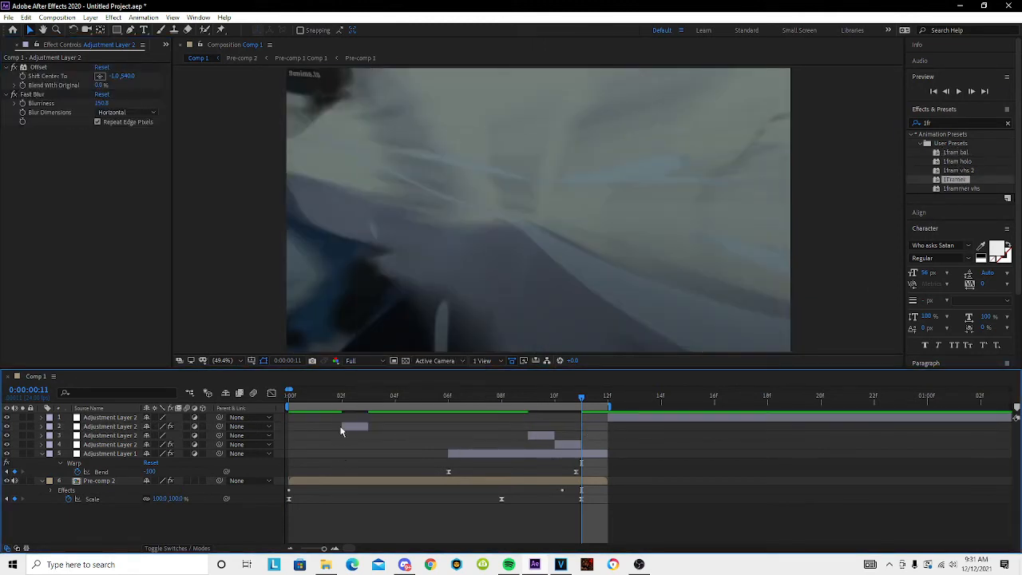
{"action": "left_click", "coordinate": [342, 399]}
{"action": "left_click", "coordinate": [344, 427]}
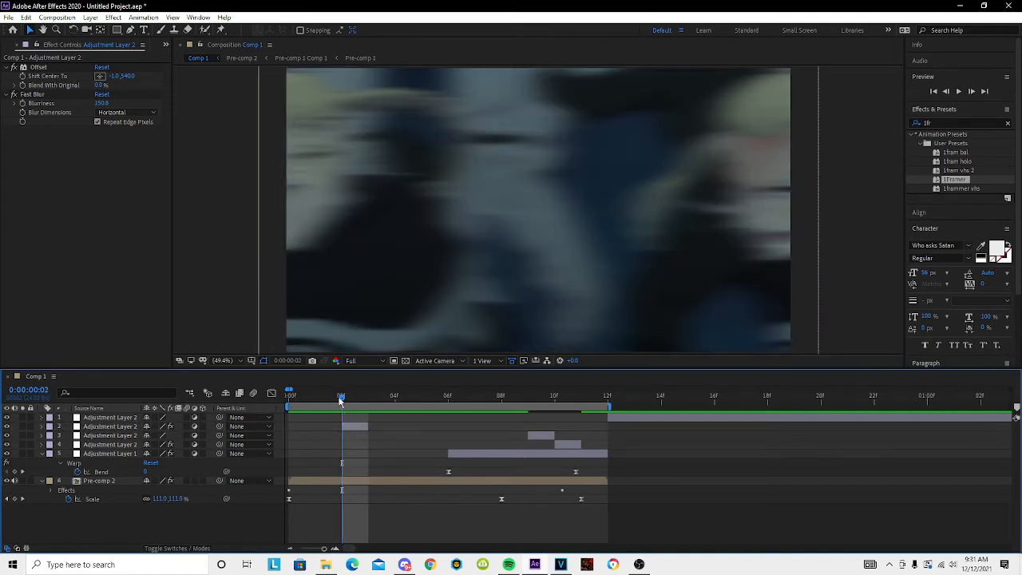
{"action": "key", "text": "Page_Down"}
{"action": "left_click_drag", "start_coordinate": [352, 427], "coordinate": [594, 433]}
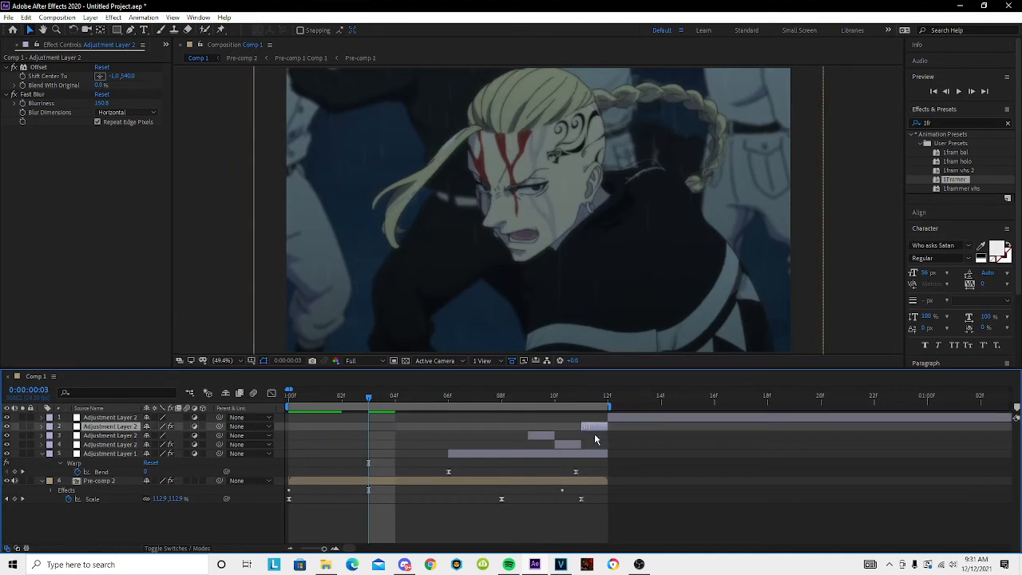
{"action": "left_click_drag", "start_coordinate": [578, 399], "coordinate": [304, 450]}
{"action": "left_click", "coordinate": [292, 400]}
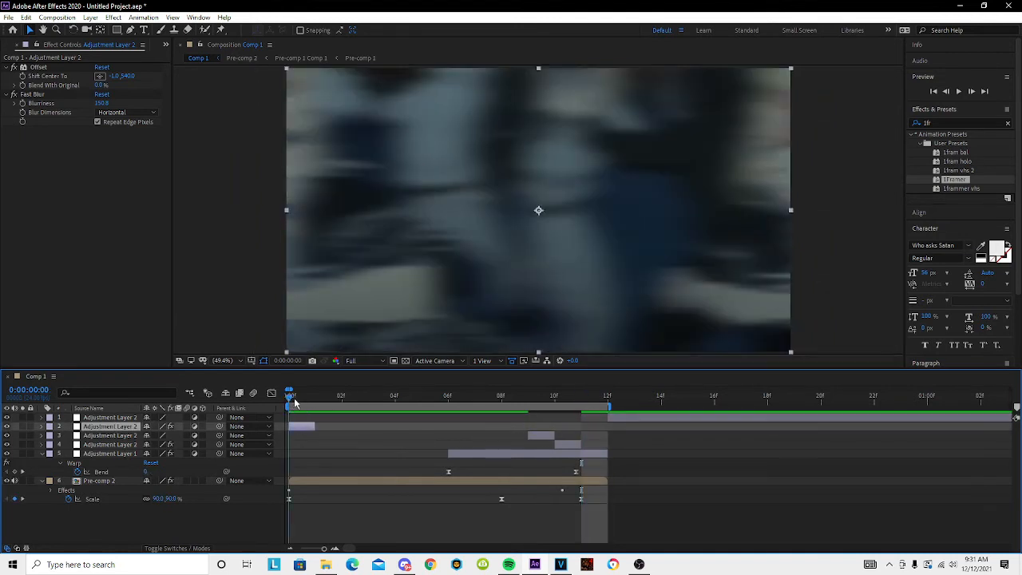
{"action": "left_click_drag", "start_coordinate": [298, 426], "coordinate": [592, 427]}
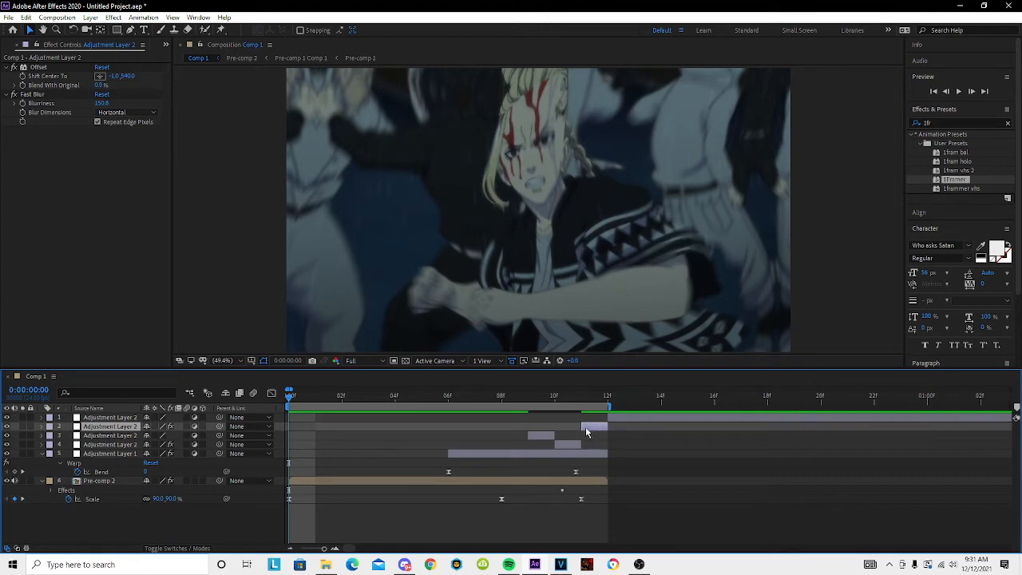
Apply the "1fram holo" preset to the empty one-frame adjustment layer at 0:00:00:09.
{"action": "left_click", "coordinate": [567, 407]}
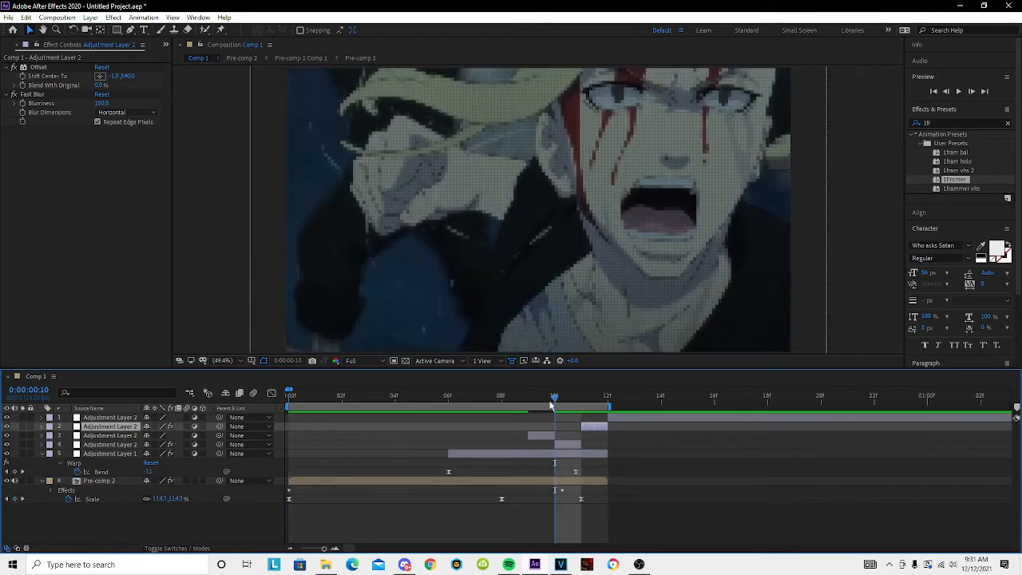
{"action": "left_click", "coordinate": [537, 399]}
{"action": "left_click", "coordinate": [532, 437]}
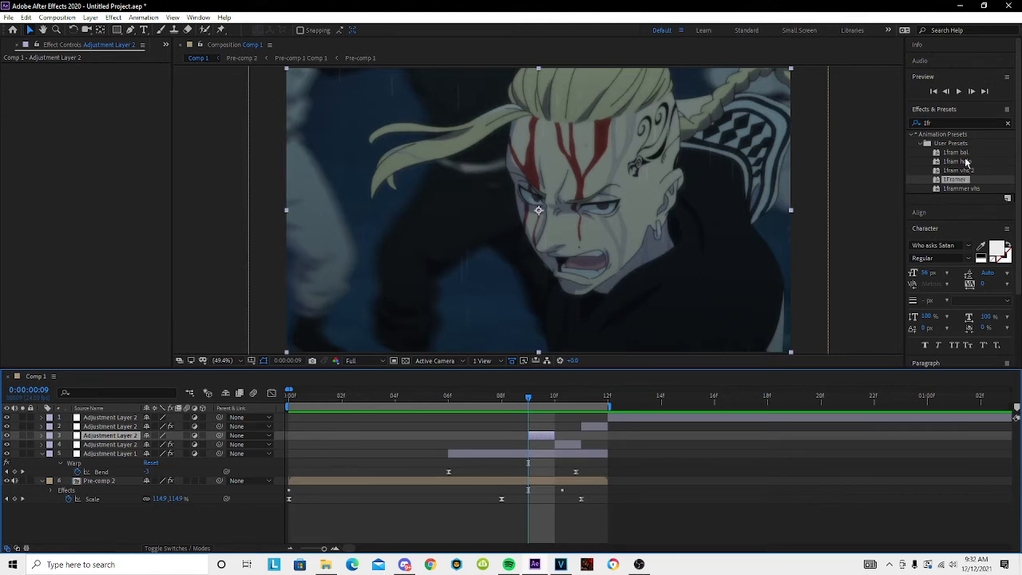
{"action": "left_click", "coordinate": [964, 161]}
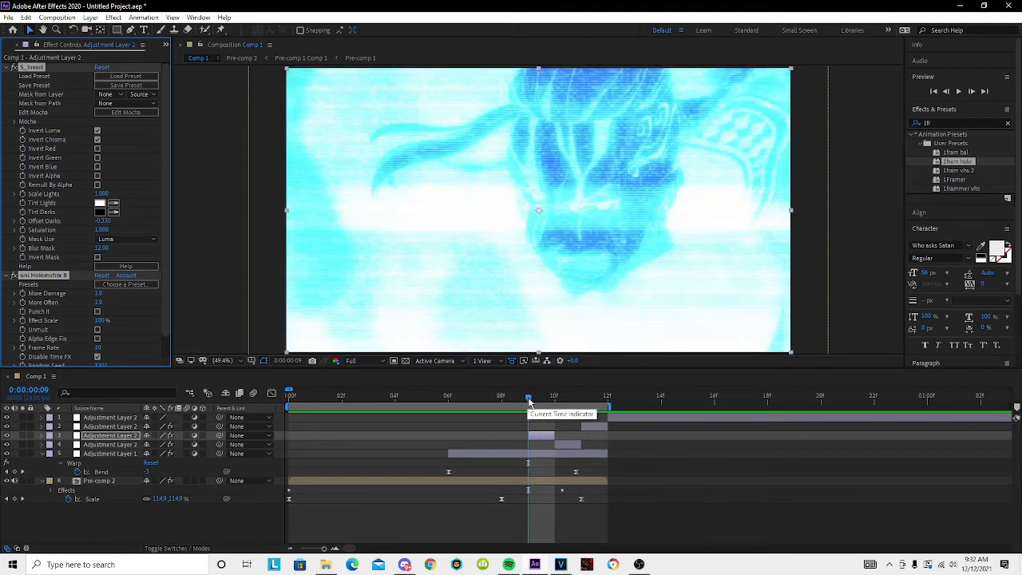
{"action": "left_click", "coordinate": [458, 461]}
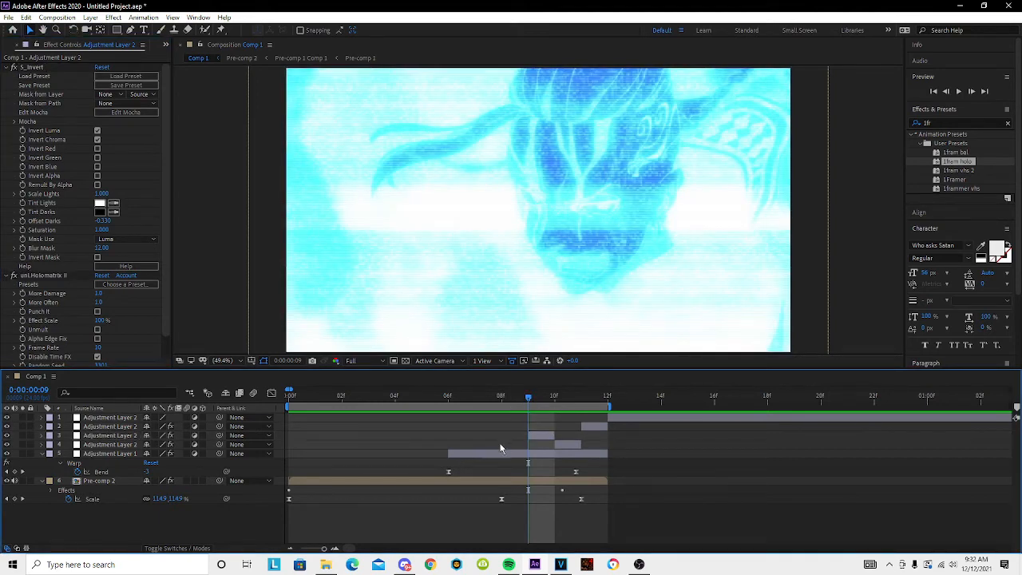
Try the hologram frame without its S_Invert effect by deleting the effect, and undo the deletion.
{"action": "left_click", "coordinate": [36, 68]}
{"action": "key", "text": "Delete"}
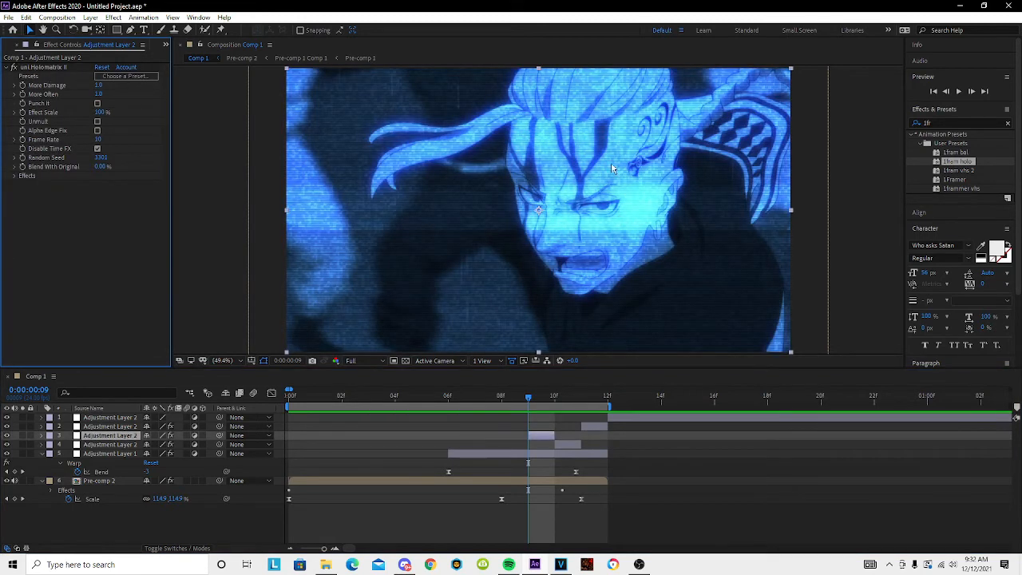
{"action": "key", "text": "ctrl+z"}
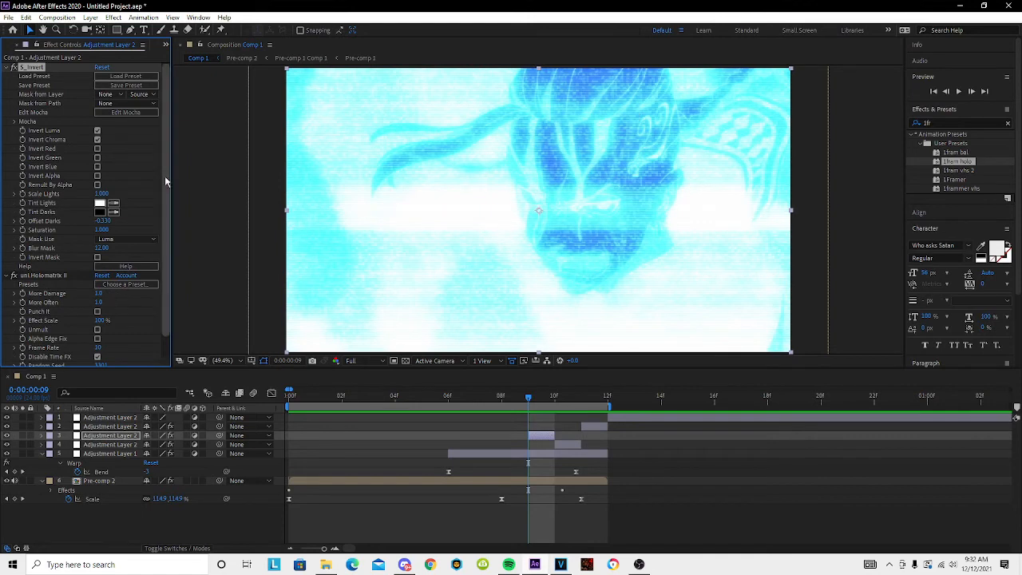
Swap the one-frame effect layers, placing the hologram layer at 0:00:00:10 and the CC Ball Action layer at 0:00:00:09, and preview the order.
{"action": "left_click", "coordinate": [539, 472]}
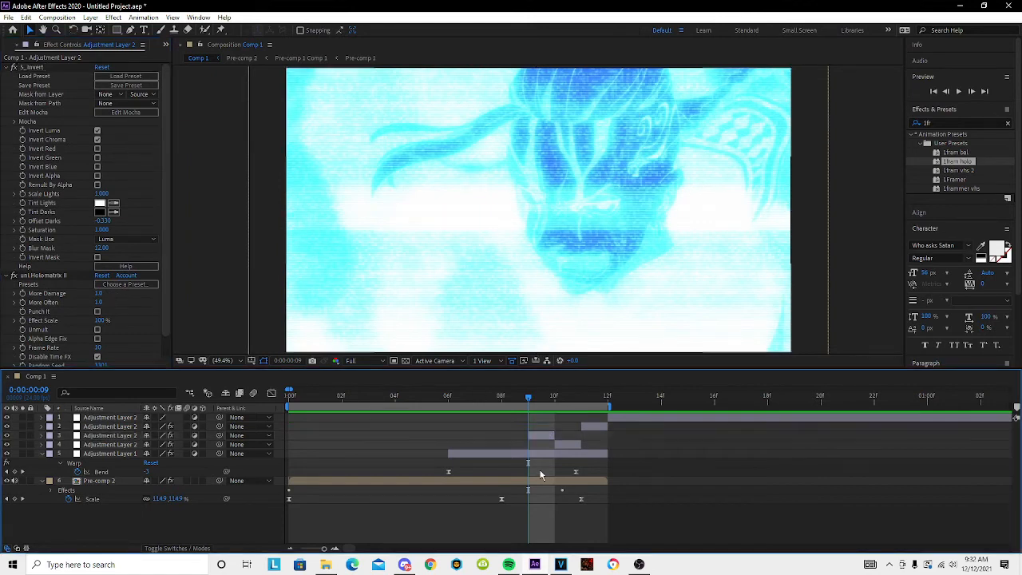
{"action": "left_click_drag", "start_coordinate": [537, 437], "coordinate": [563, 437]}
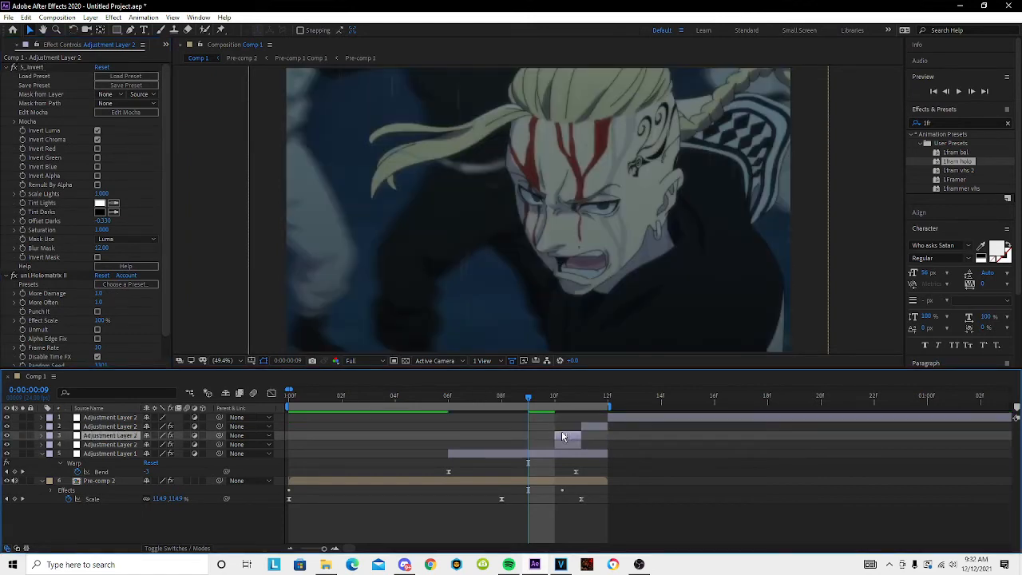
{"action": "left_click", "coordinate": [555, 397]}
{"action": "mouse_move", "coordinate": [557, 400]}
{"action": "left_mouse_down"}
{"action": "mouse_move", "coordinate": [575, 400]}
{"action": "mouse_move", "coordinate": [548, 411]}
{"action": "left_mouse_up"}
{"action": "left_click_drag", "start_coordinate": [563, 445], "coordinate": [536, 446]}
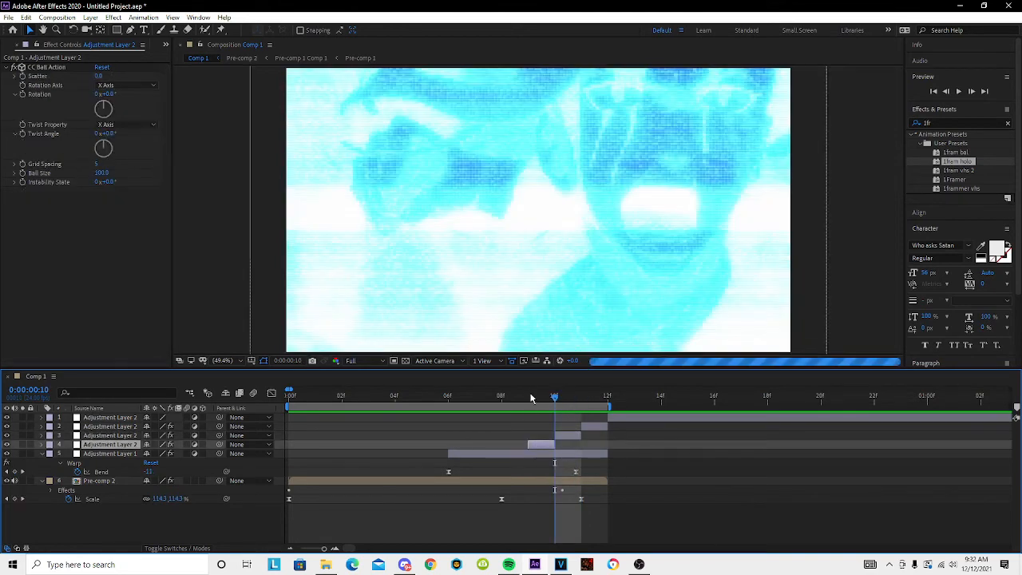
{"action": "left_click", "coordinate": [529, 397]}
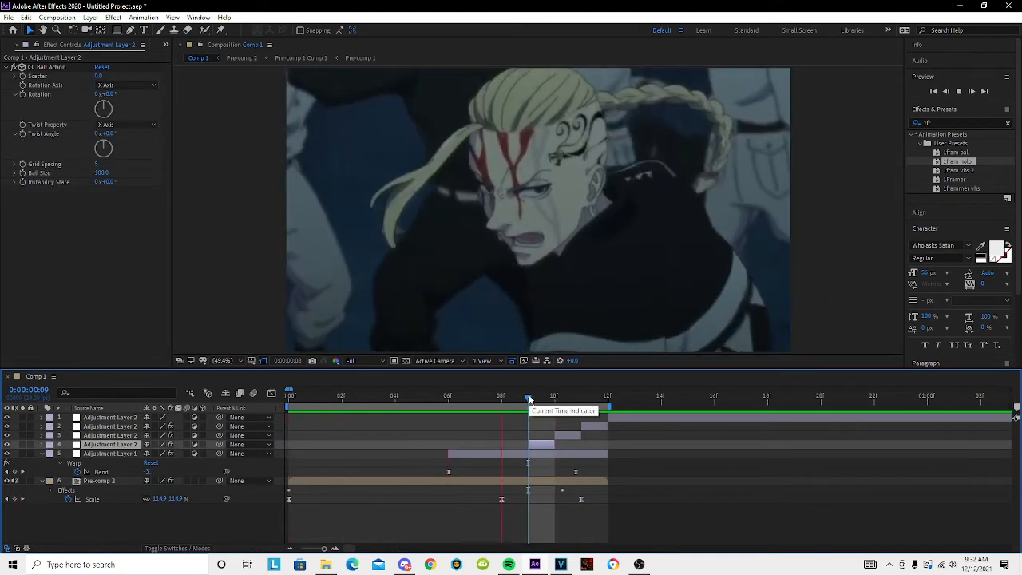
{"action": "key", "text": "space"}
{"action": "left_click", "coordinate": [586, 397]}
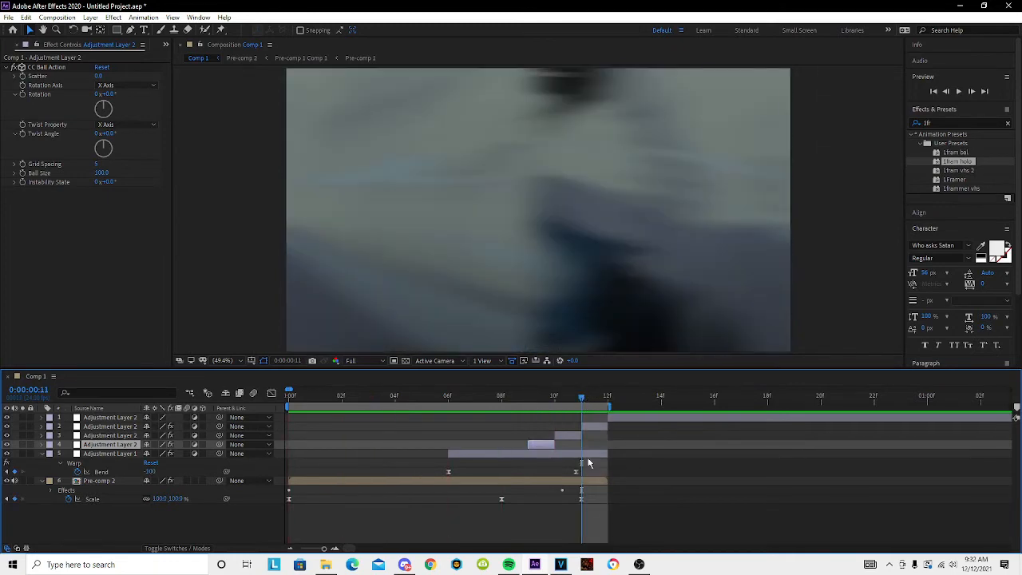
Hide the adjustment layer carrying the Warp effect and preview the clip without it.
{"action": "left_click", "coordinate": [577, 457]}
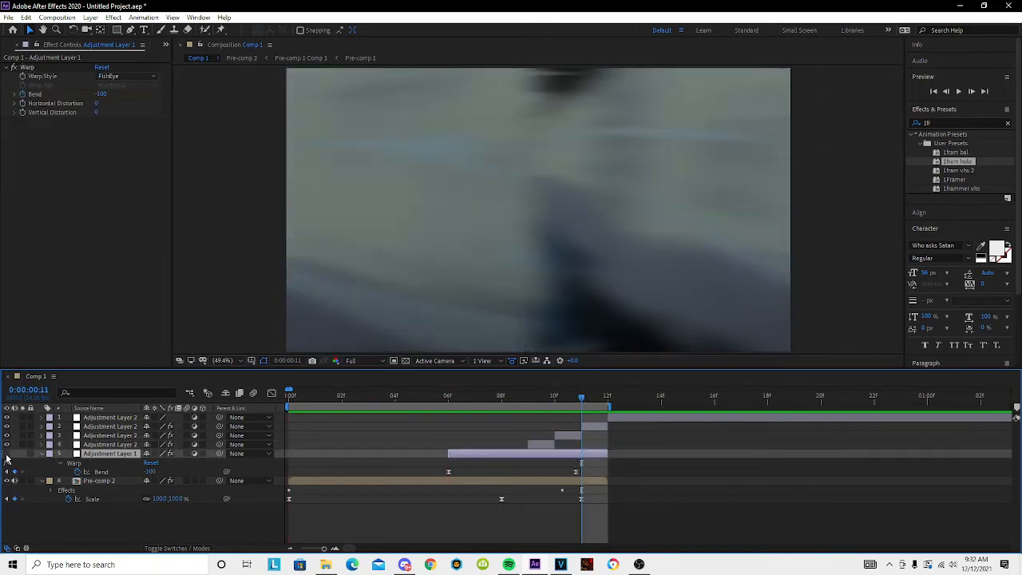
{"action": "key", "text": "space"}
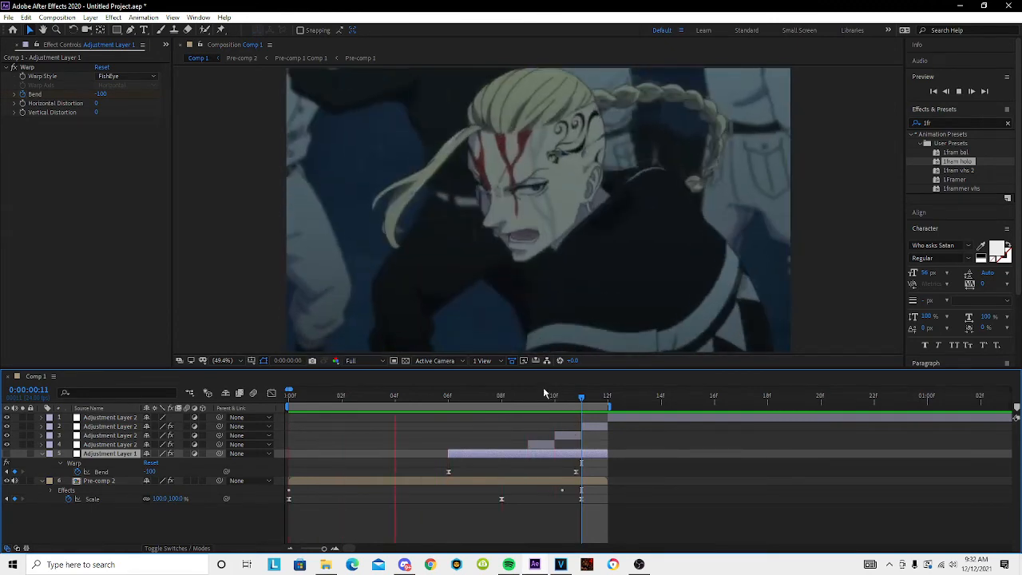
{"action": "key", "text": "space"}
{"action": "left_click_drag", "start_coordinate": [396, 405], "coordinate": [528, 436]}
Delete the one-frame CC Ball Action and hologram adjustment layers.
{"action": "left_click", "coordinate": [954, 188]}
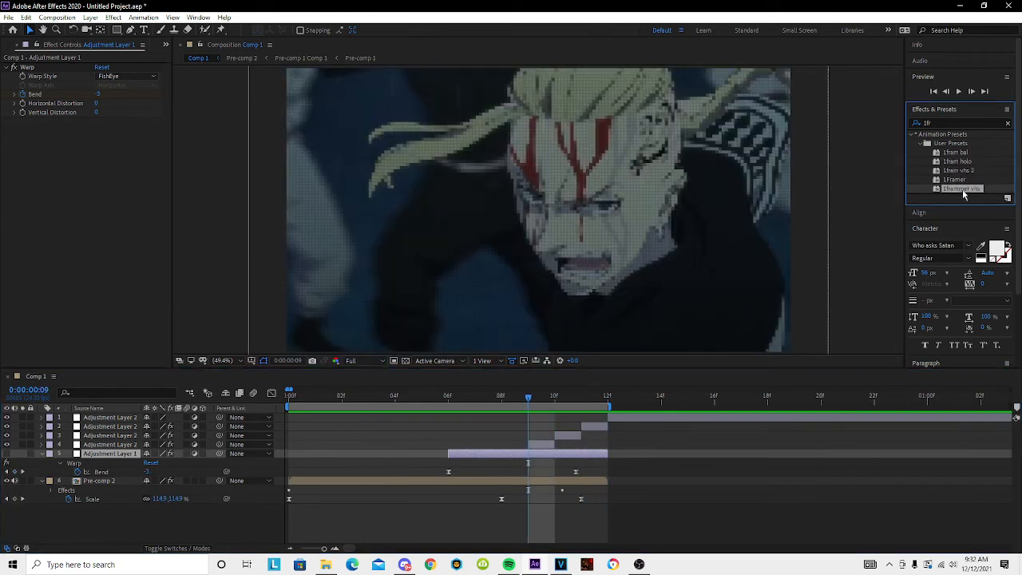
{"action": "left_click", "coordinate": [544, 445]}
{"action": "left_click", "coordinate": [603, 430], "text": "shift"}
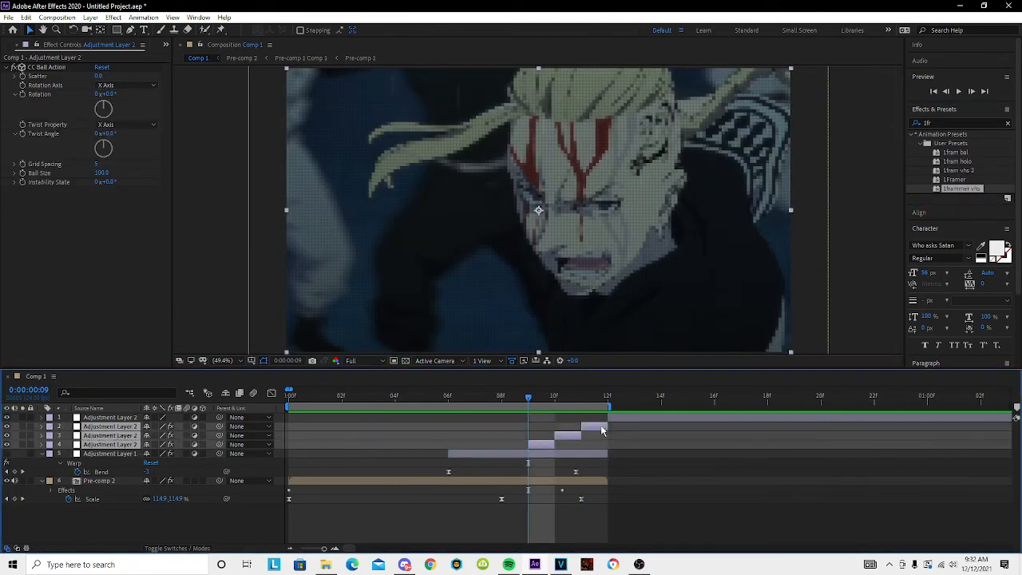
{"action": "left_click", "coordinate": [565, 448]}
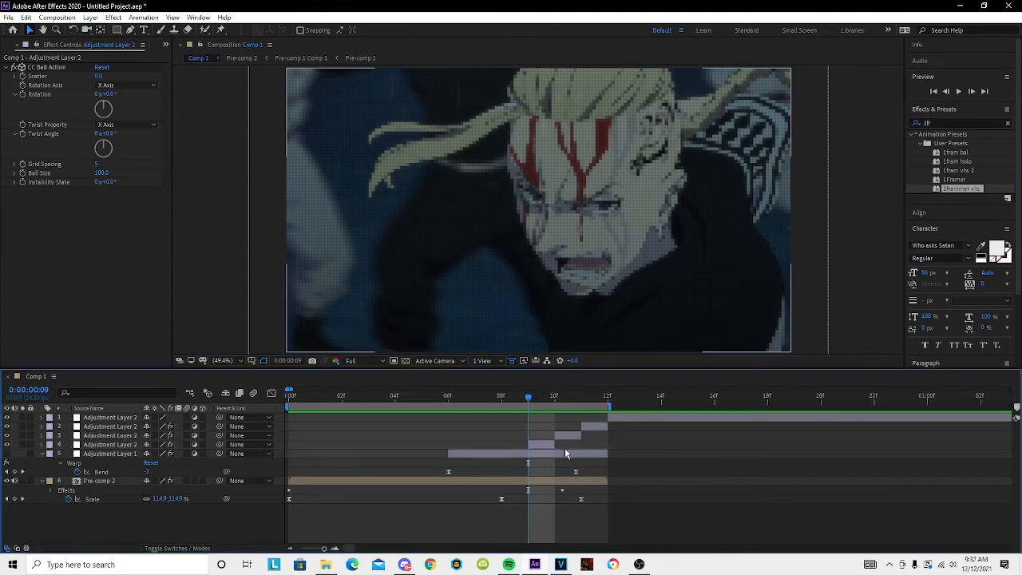
{"action": "left_click", "coordinate": [544, 447]}
{"action": "key", "text": "Delete"}
{"action": "left_click", "coordinate": [564, 436]}
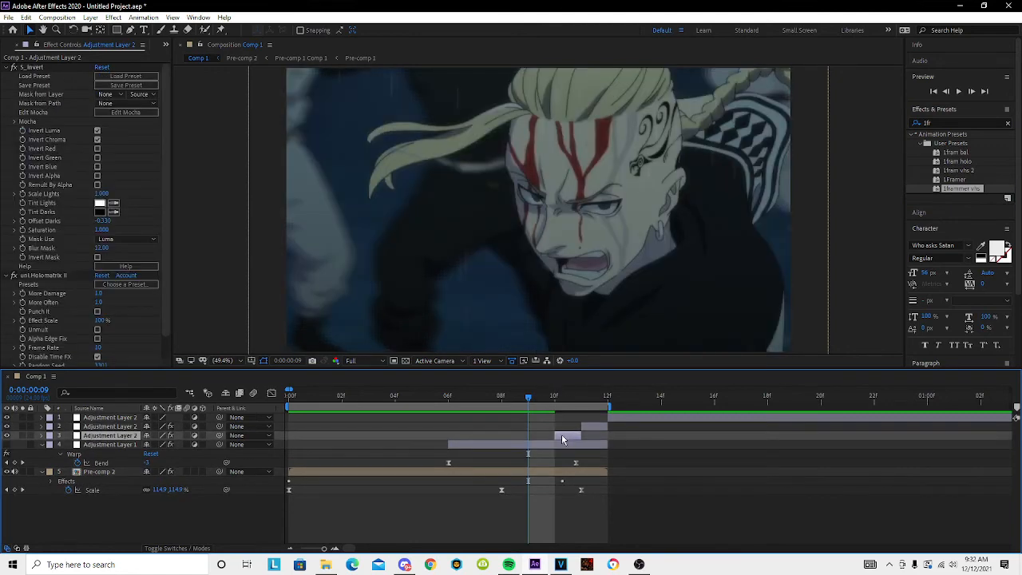
{"action": "key", "text": "Delete"}
{"action": "left_click", "coordinate": [562, 434]}
Extend the remaining one-frame adjustment layer to start at 0:00:00:10 and remove its Offset and Fast Blur effects.
{"action": "key", "text": "Page_Down"}
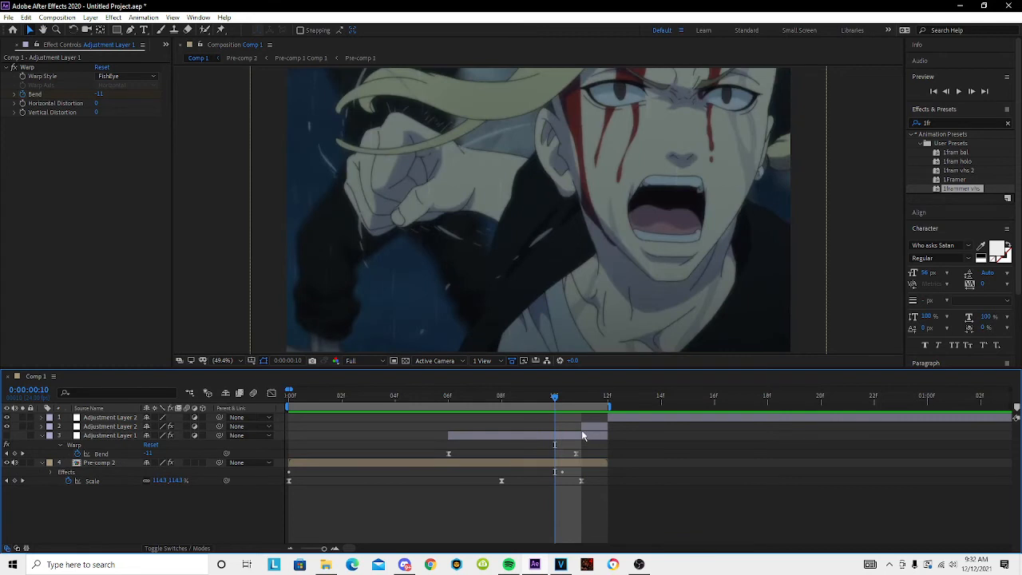
{"action": "left_click_drag", "start_coordinate": [580, 427], "coordinate": [555, 427]}
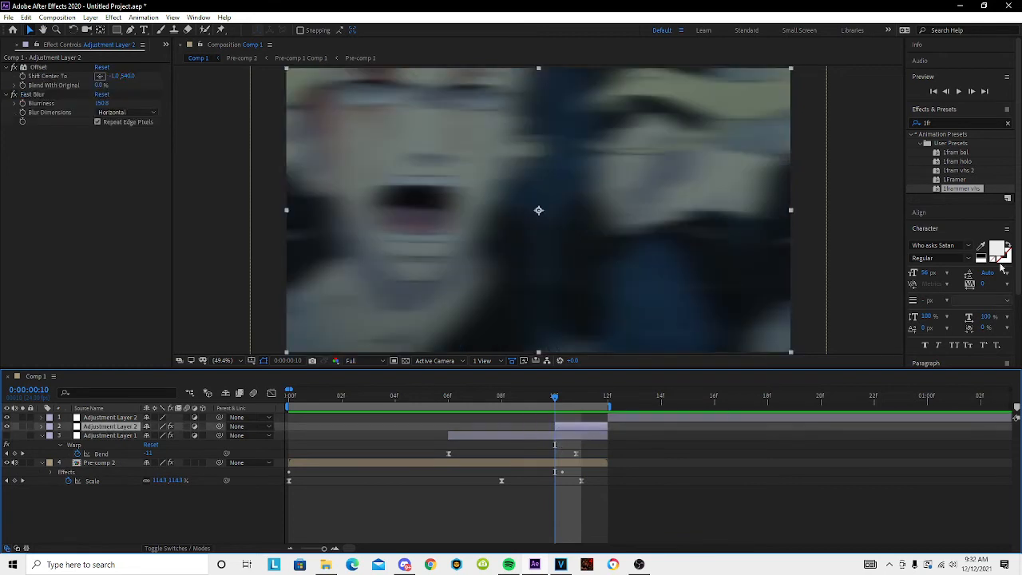
{"action": "left_click", "coordinate": [39, 67]}
{"action": "key", "text": "Delete"}
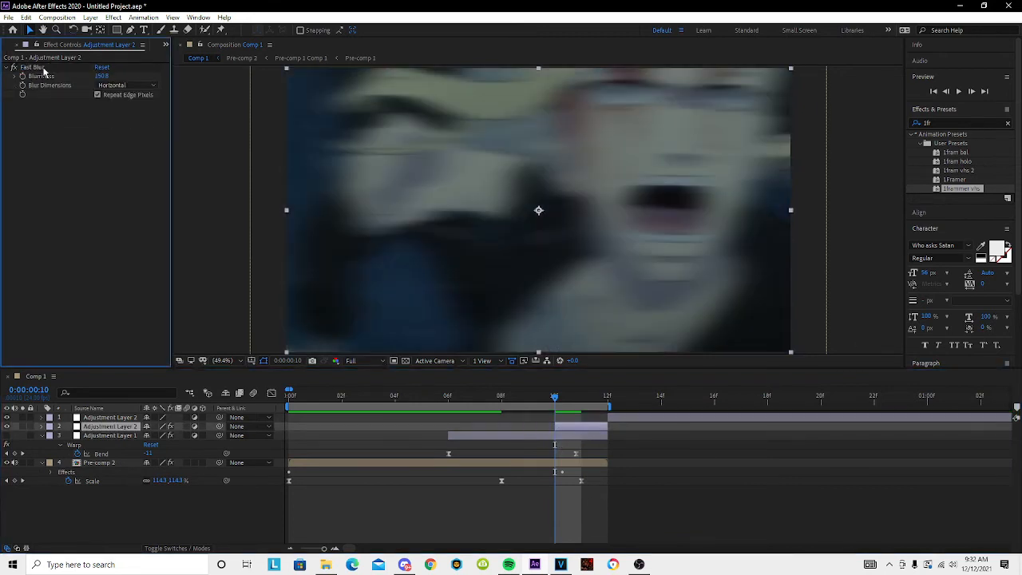
{"action": "left_click", "coordinate": [39, 67]}
{"action": "key", "text": "Delete"}
Apply the "distort 2 frammer" preset to the two-frame adjustment layer at 0:00:00:10, reveal its keyframes and preview the clip.
{"action": "left_click", "coordinate": [981, 122]}
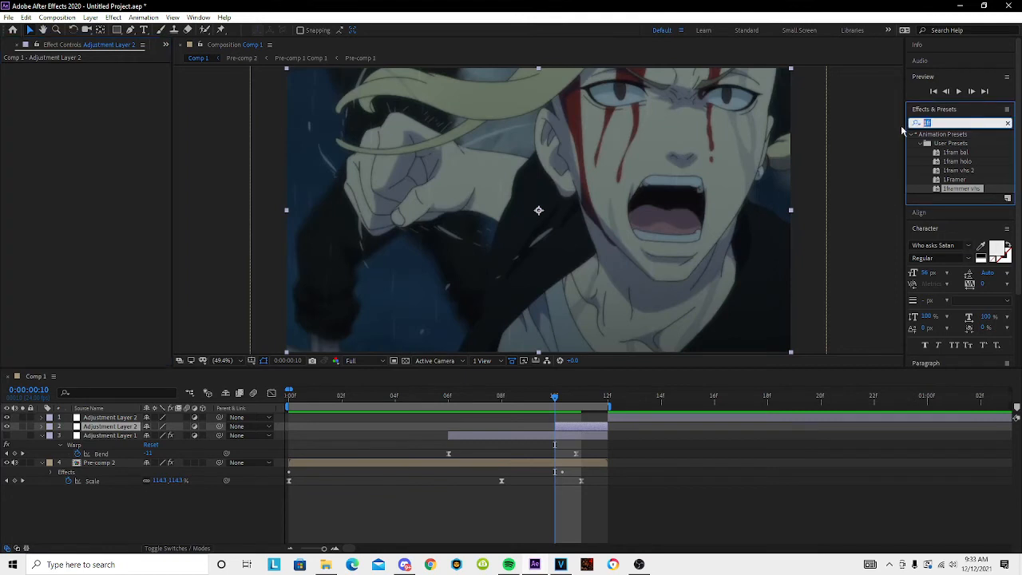
{"action": "type", "text": "2 fr"}
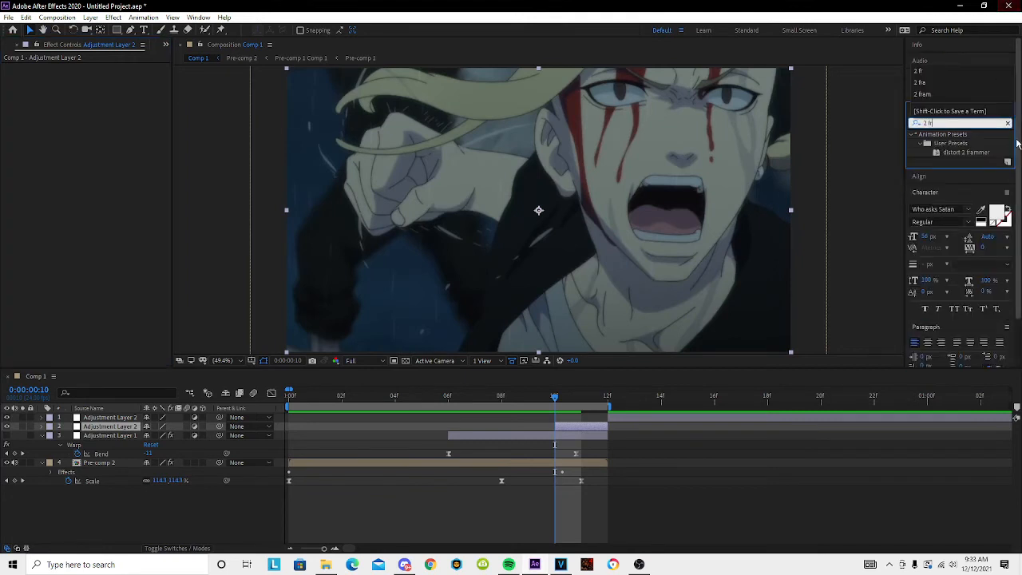
{"action": "double_click", "coordinate": [975, 154]}
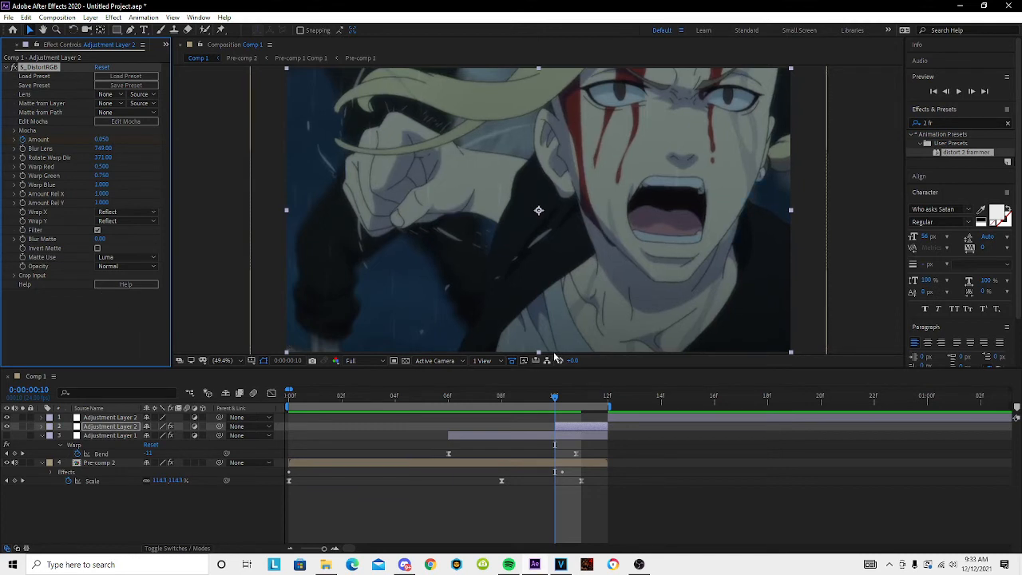
{"action": "key", "text": "u"}
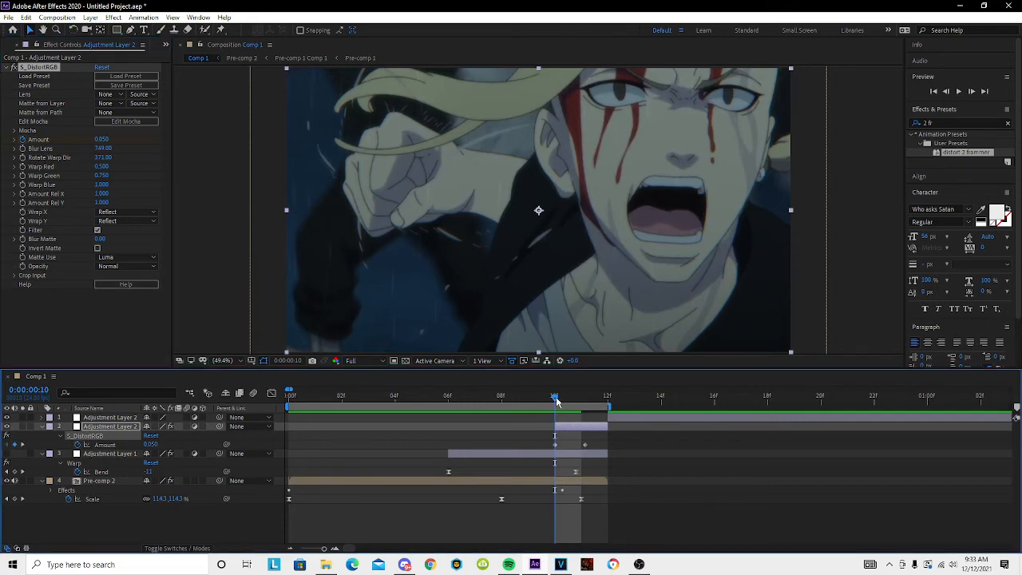
{"action": "mouse_move", "coordinate": [561, 400]}
{"action": "left_mouse_down"}
{"action": "mouse_move", "coordinate": [579, 401]}
{"action": "mouse_move", "coordinate": [556, 399]}
{"action": "left_mouse_up"}
{"action": "left_click", "coordinate": [578, 420]}
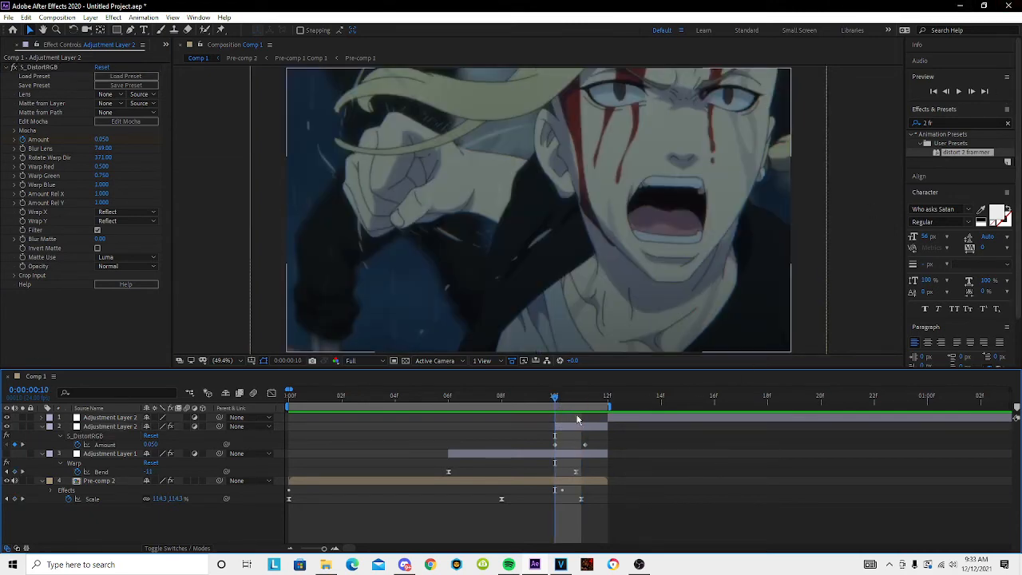
{"action": "left_click_drag", "start_coordinate": [565, 401], "coordinate": [294, 437]}
{"action": "key", "text": "space"}
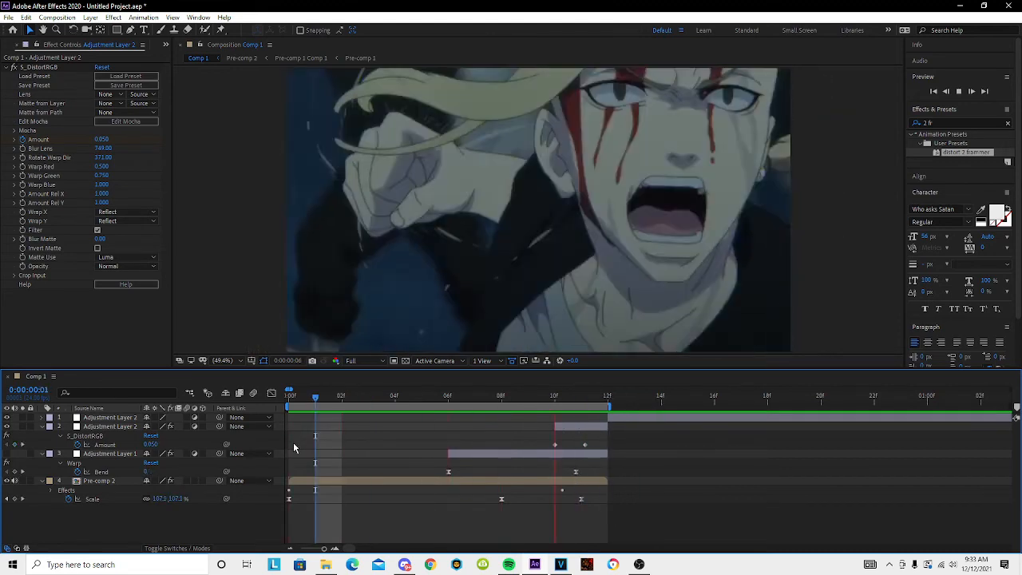
Try the S_DistortRGB layer at 0:00:00:00, then return it to 0:00:00:10 and preview the clip.
{"action": "left_click_drag", "start_coordinate": [506, 399], "coordinate": [293, 447]}
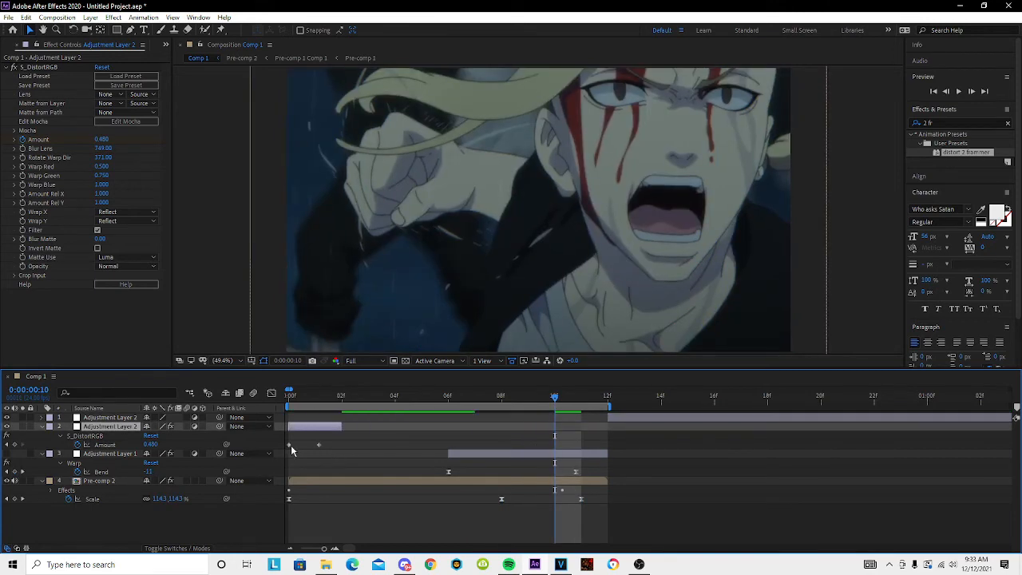
{"action": "left_click", "coordinate": [293, 398]}
{"action": "key", "text": "space"}
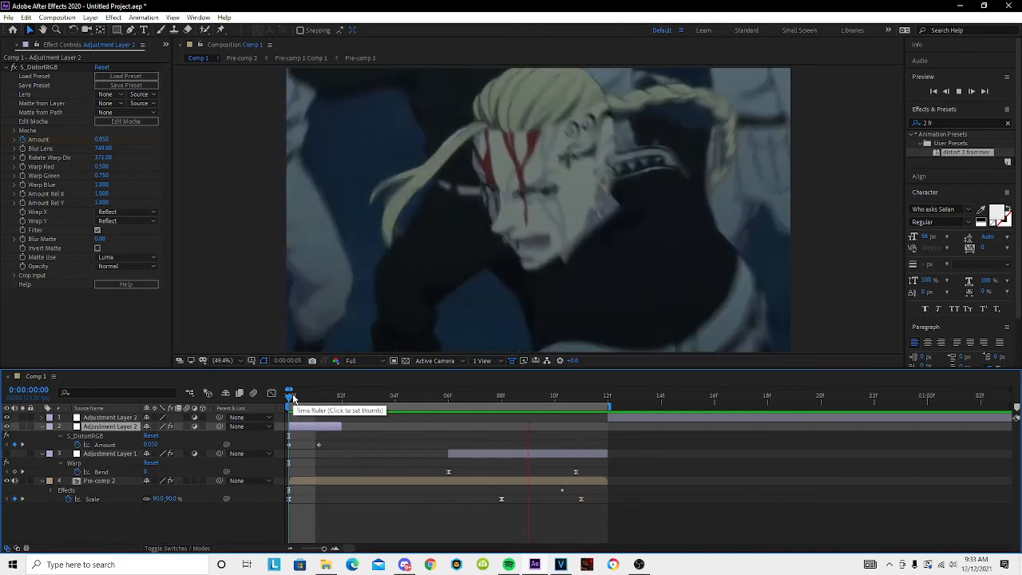
{"action": "key", "text": "space"}
{"action": "left_click", "coordinate": [292, 397]}
{"action": "left_click_drag", "start_coordinate": [306, 430], "coordinate": [572, 429]}
{"action": "left_click", "coordinate": [557, 398]}
{"action": "key", "text": "space"}
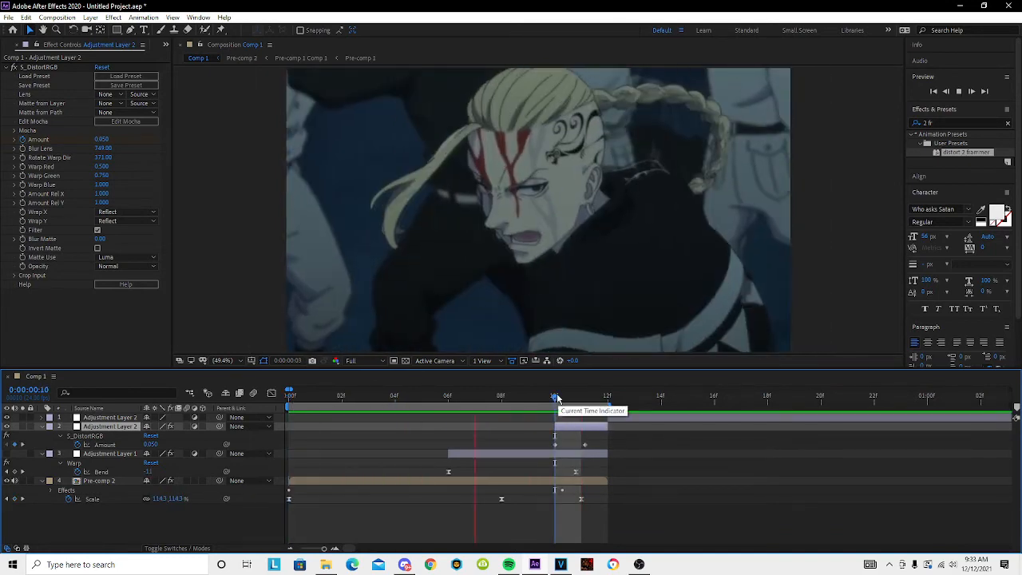
{"action": "key", "text": "space"}
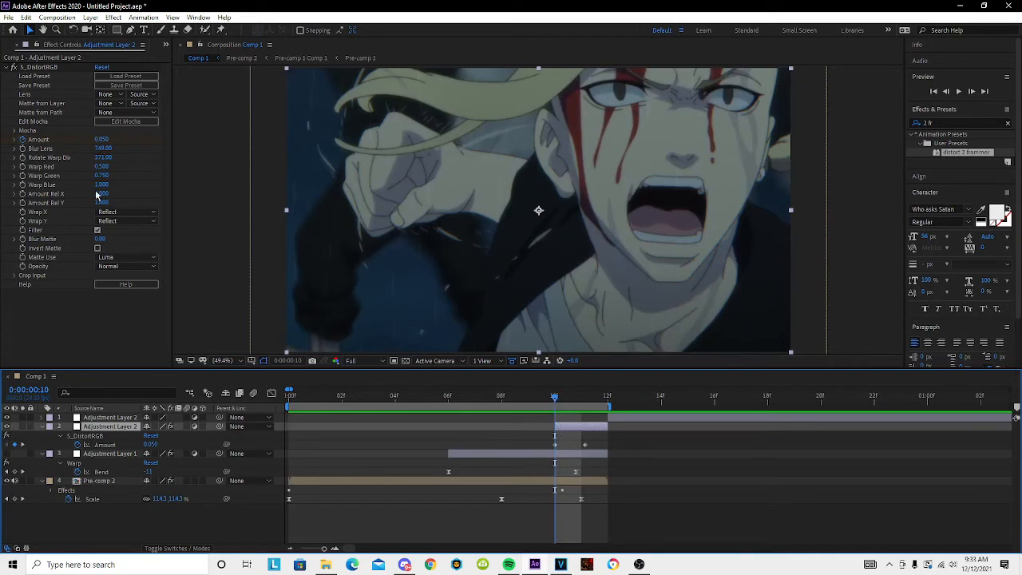
Remove the S_DistortRGB effect from the two-frame adjustment layer and extend the layer's start to 0:00:00:00.
{"action": "left_click", "coordinate": [38, 68]}
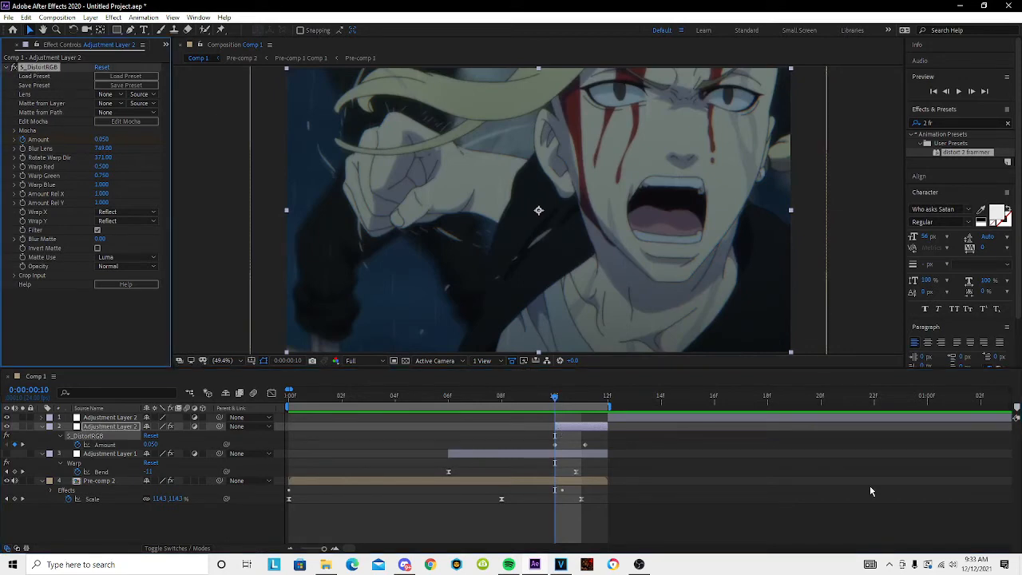
{"action": "key", "text": "Delete"}
{"action": "left_click_drag", "start_coordinate": [557, 431], "coordinate": [288, 431]}
{"action": "left_click", "coordinate": [292, 397]}
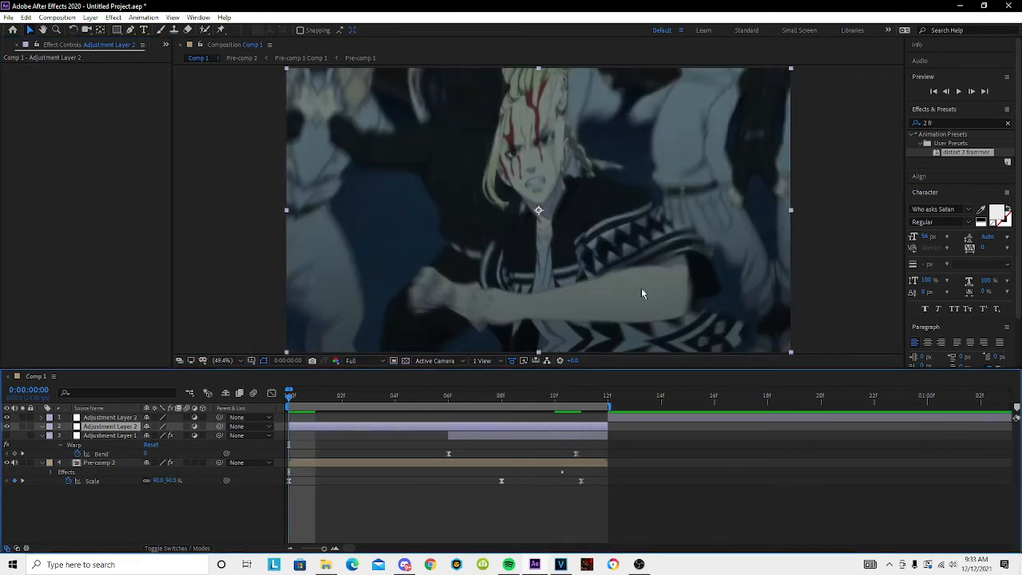
Apply the "x warp slide" preset to the full-length adjustment layer and scrub through the slide to 0:00:00:07.
{"action": "left_click", "coordinate": [976, 116]}
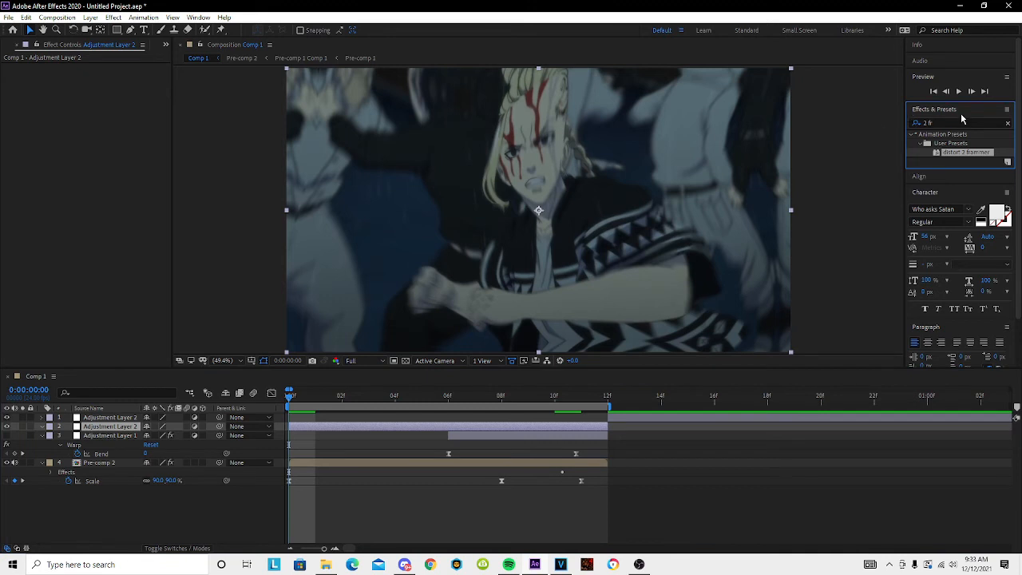
{"action": "left_click", "coordinate": [968, 121]}
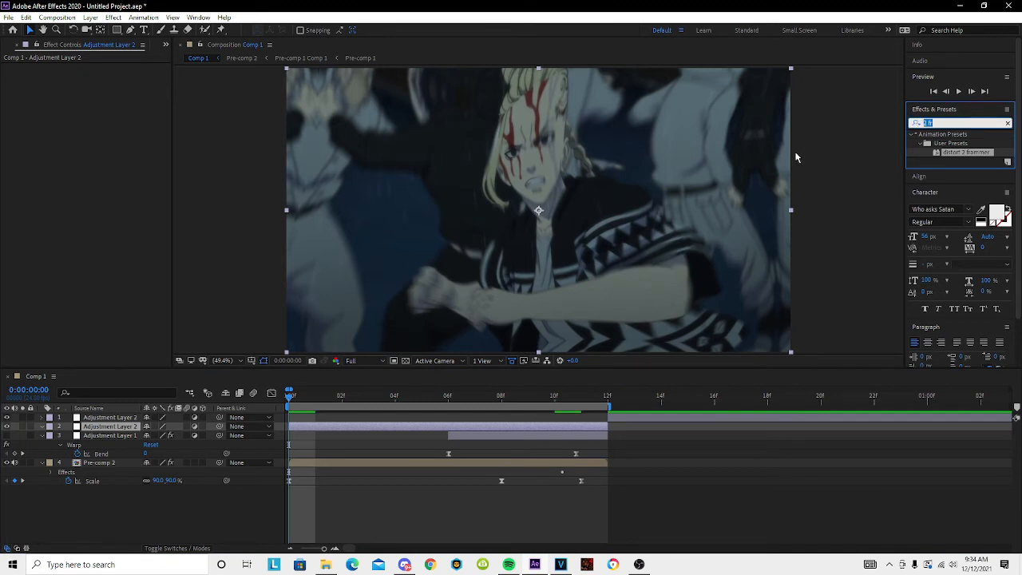
{"action": "type", "text": "warp sl"}
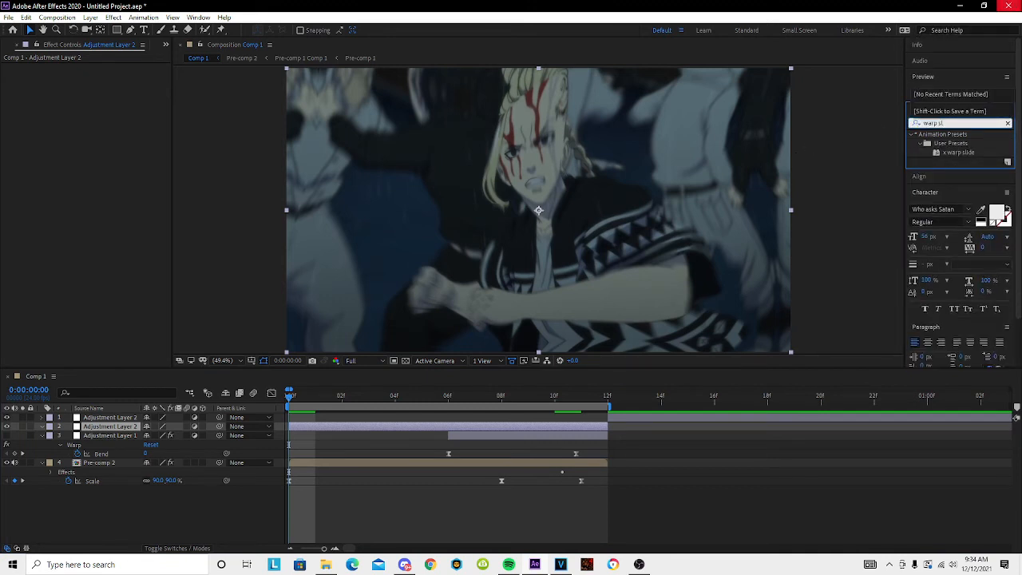
{"action": "left_click_drag", "start_coordinate": [958, 152], "coordinate": [435, 429]}
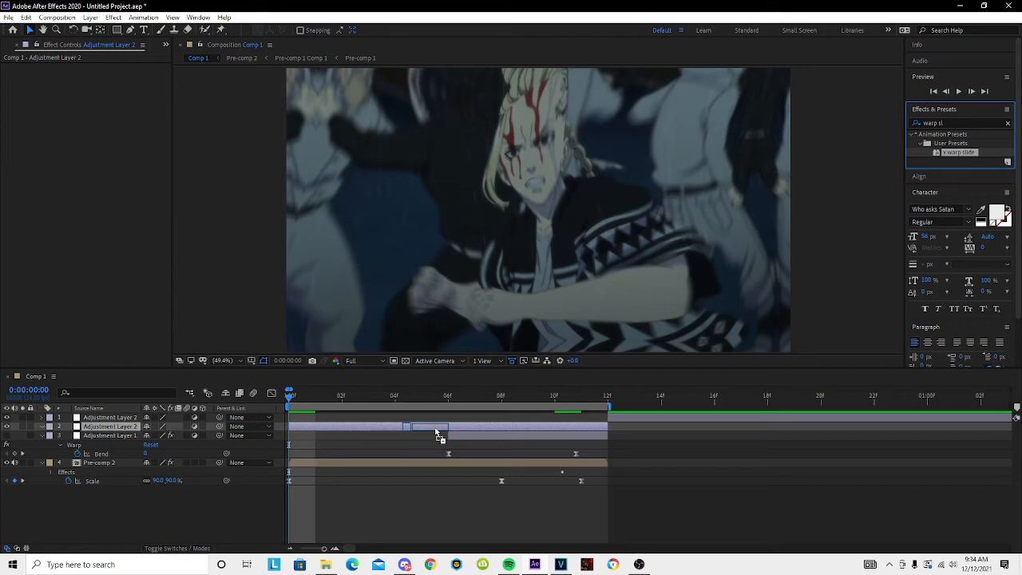
{"action": "left_click_drag", "start_coordinate": [436, 432], "coordinate": [436, 429]}
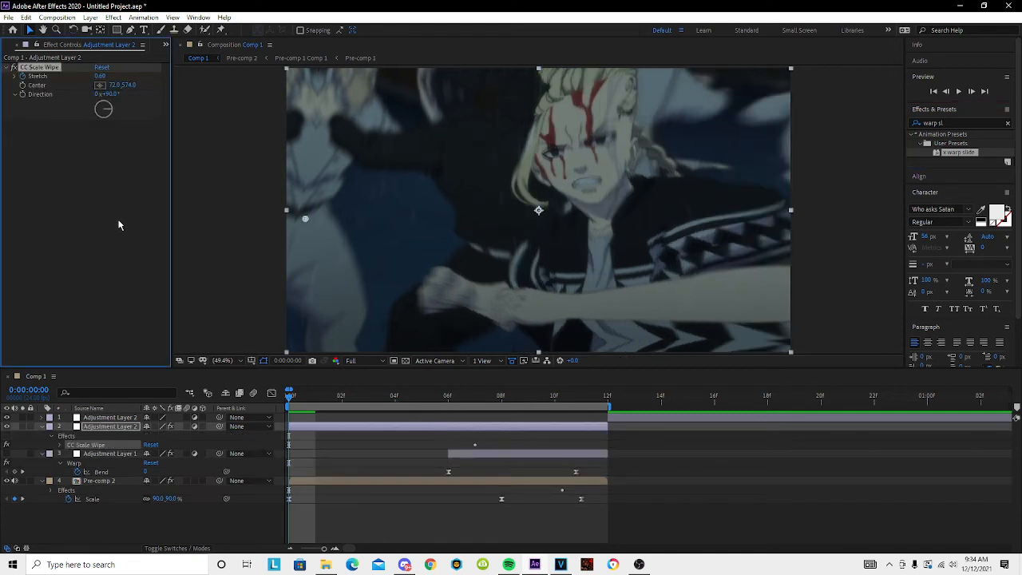
{"action": "left_click_drag", "start_coordinate": [289, 404], "coordinate": [472, 416]}
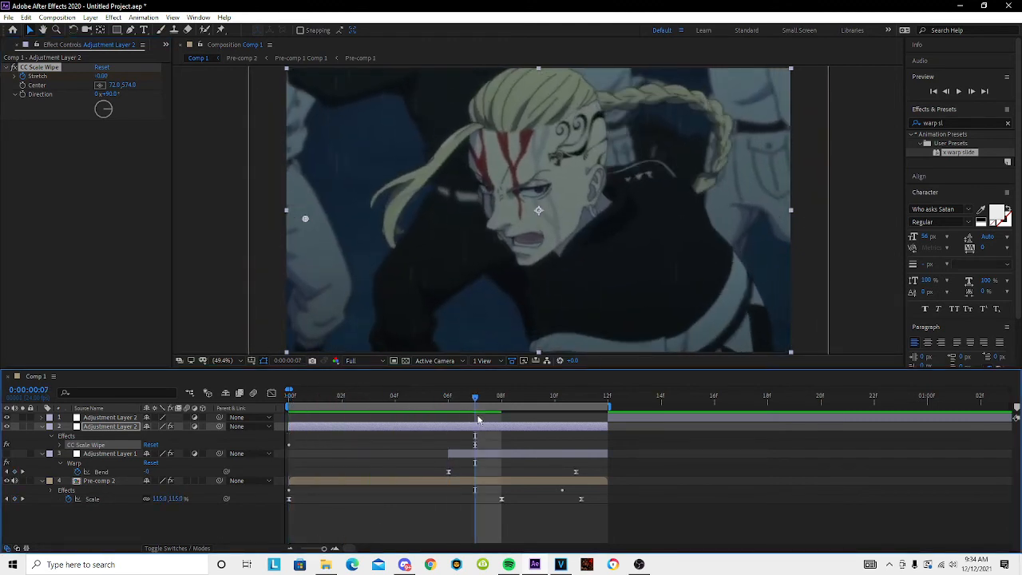
Set the CC Scale Wipe Stretch at 0:00:00:00 to 0.90 and shape its speed curve to drop steeply at the start and ease out.
{"action": "left_click", "coordinate": [289, 396]}
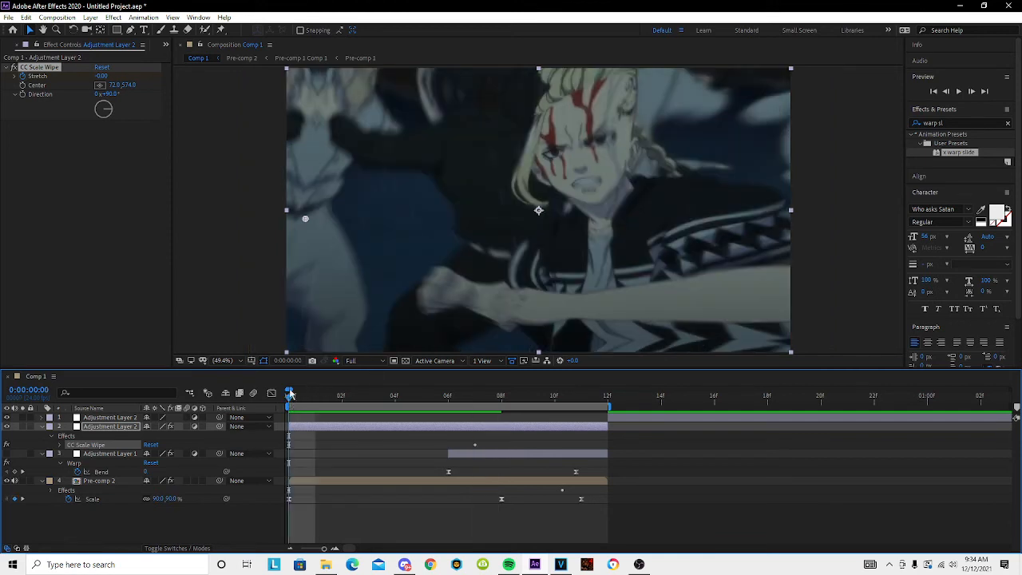
{"action": "left_click_drag", "start_coordinate": [100, 77], "coordinate": [102, 77]}
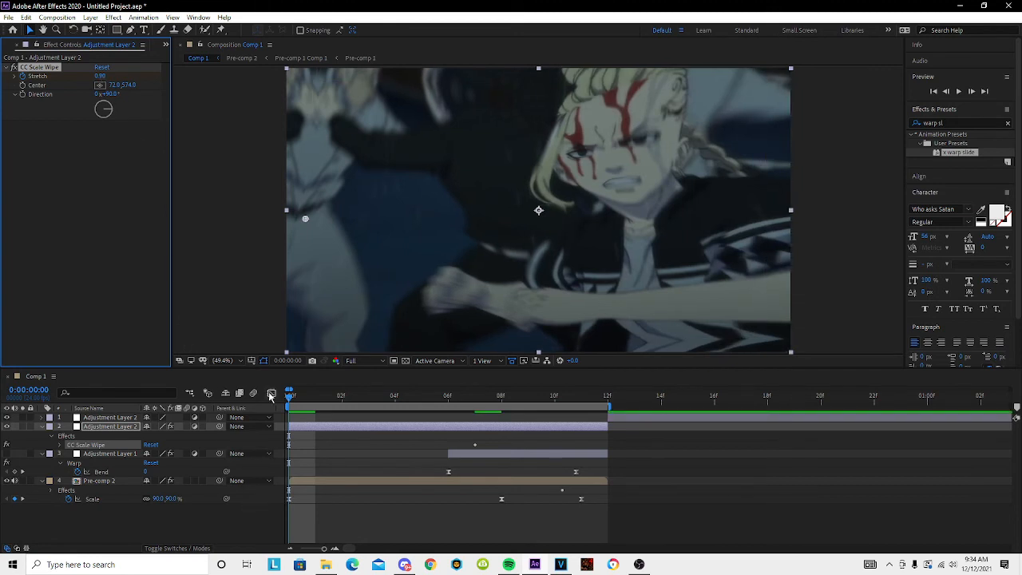
{"action": "left_click", "coordinate": [271, 394]}
{"action": "left_click_drag", "start_coordinate": [296, 499], "coordinate": [293, 522]}
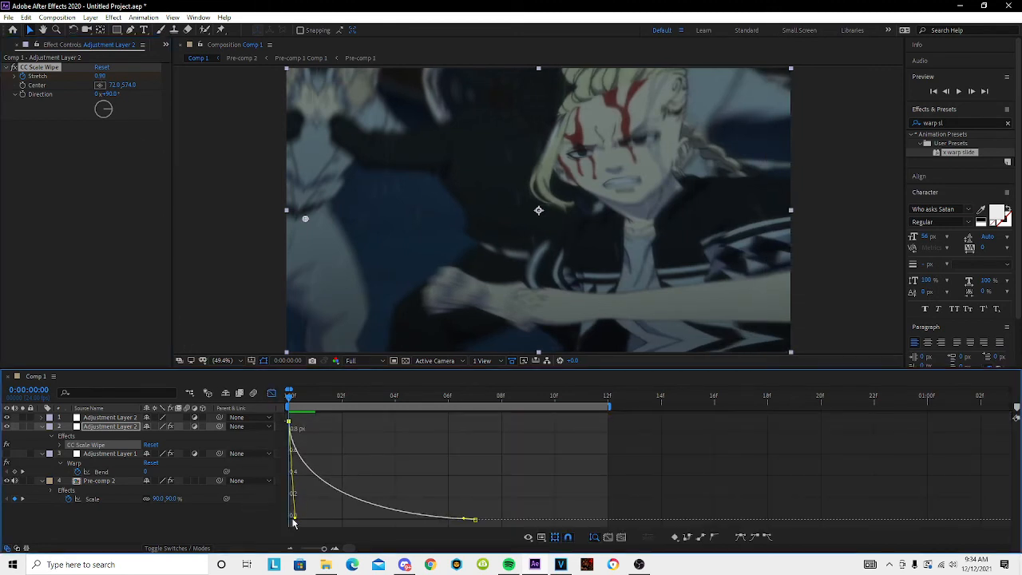
Preview the clip with the eased warp slide and return to 0:00:00:00.
{"action": "left_click", "coordinate": [271, 394]}
{"action": "key", "text": "space"}
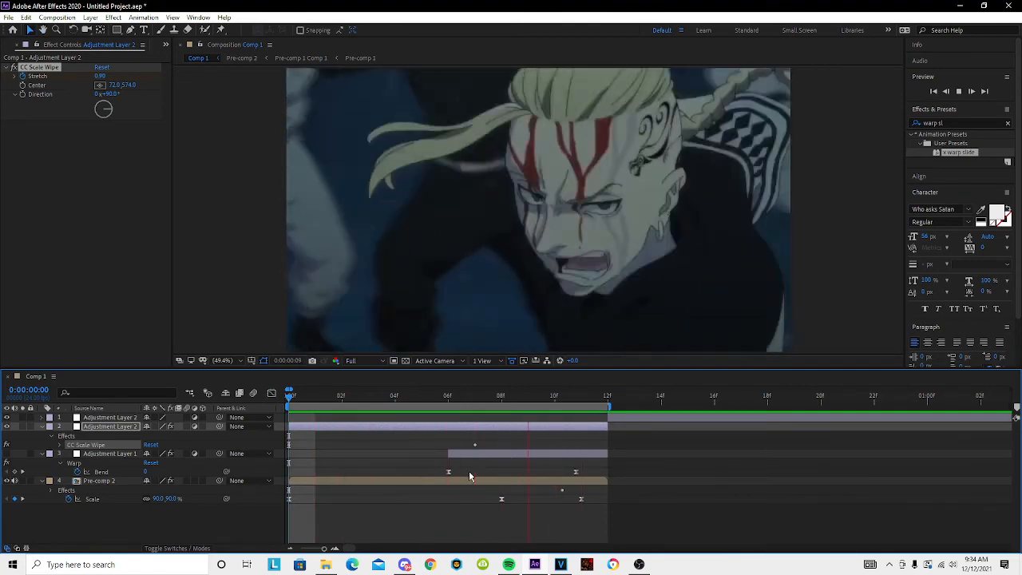
{"action": "key", "text": "space"}
{"action": "left_click", "coordinate": [291, 397]}
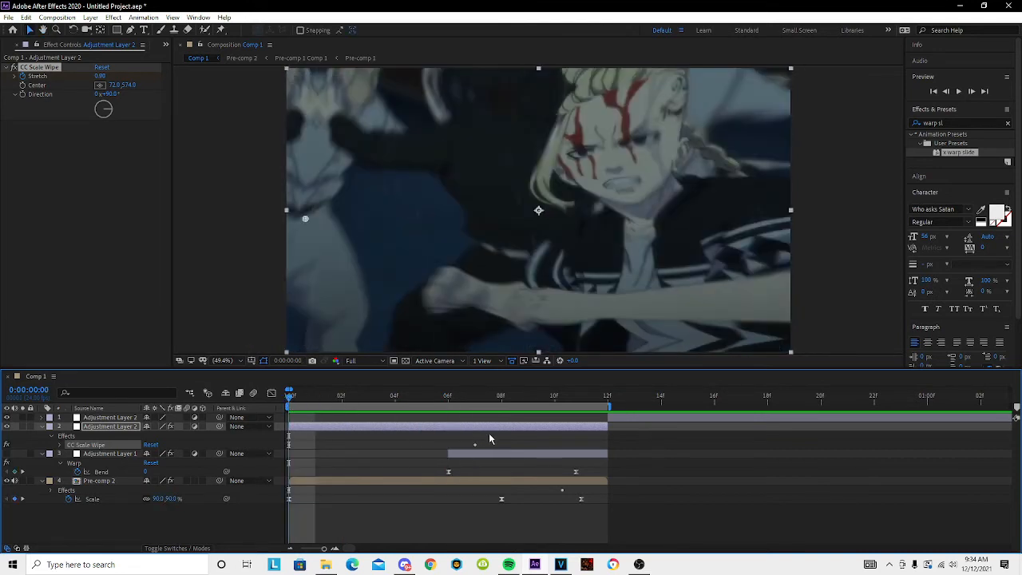
Remove the preset's CC Scale Wipe from the full-length adjustment layer and apply a fresh CC Scale Wipe effect to it.
{"action": "left_click", "coordinate": [43, 68]}
{"action": "key", "text": "Delete"}
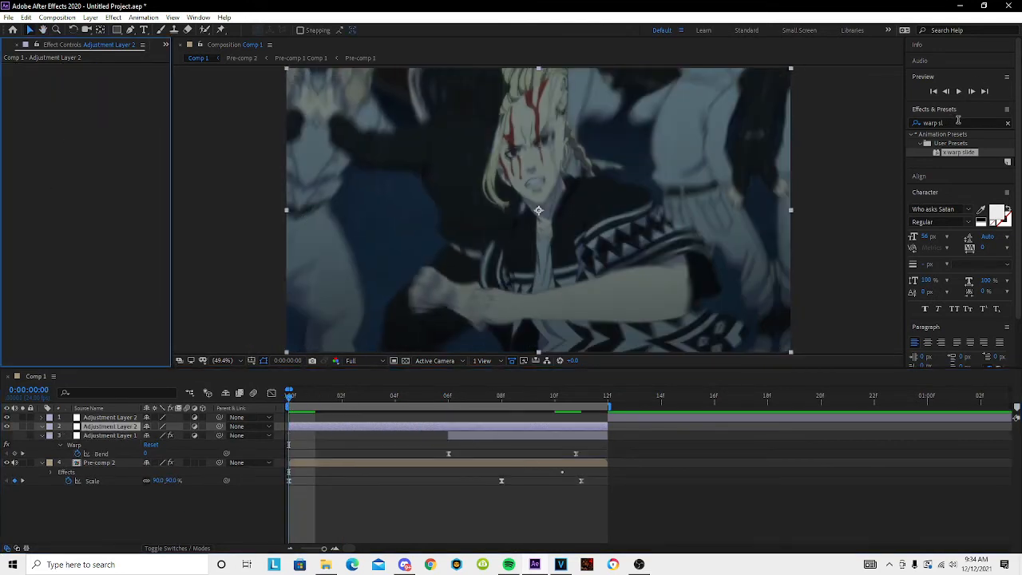
{"action": "left_click", "coordinate": [958, 121]}
{"action": "type", "text": "cc scak"}
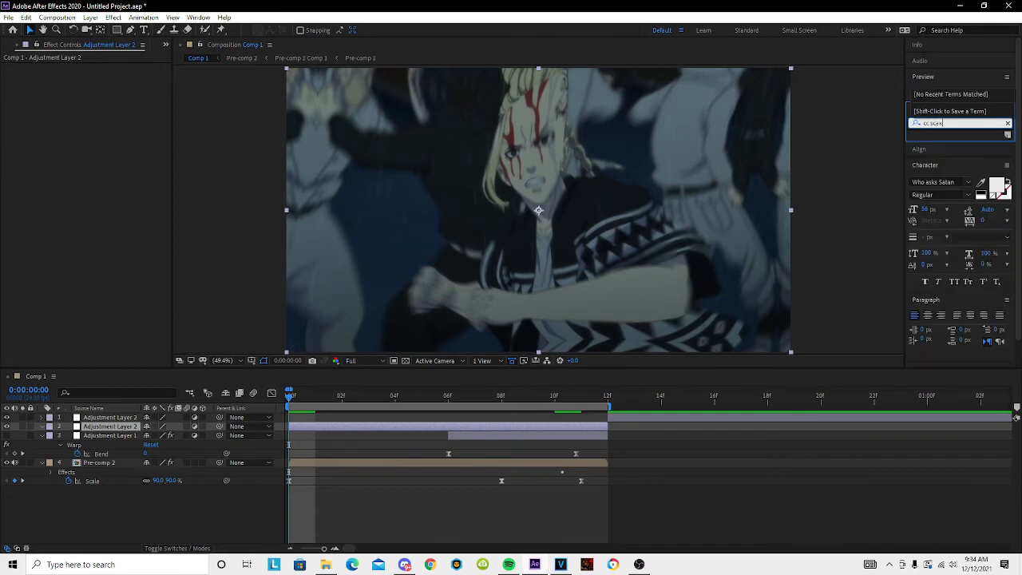
{"action": "key", "text": "BackSpace"}
{"action": "type", "text": "le"}
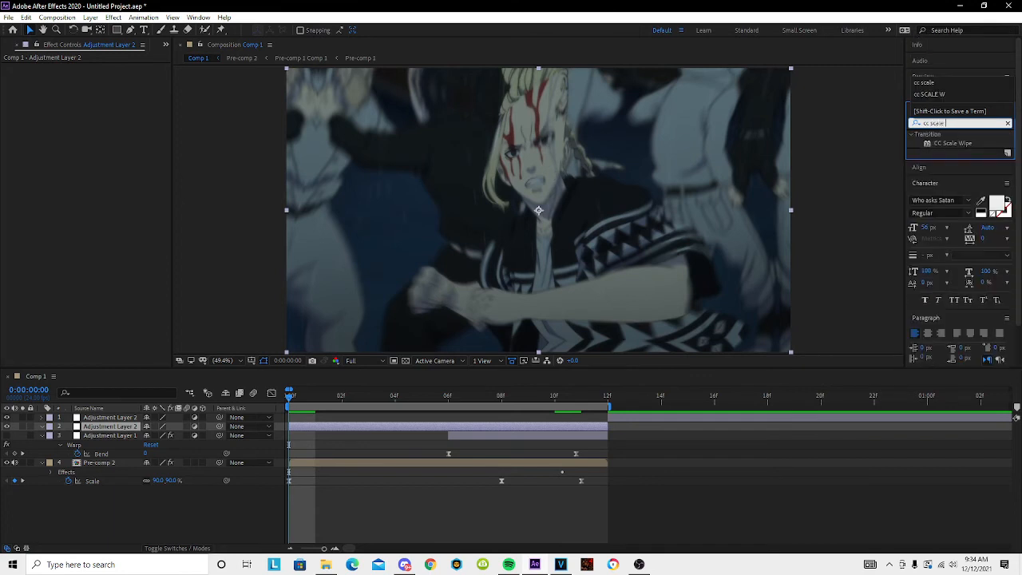
{"action": "type", "text": " wip"}
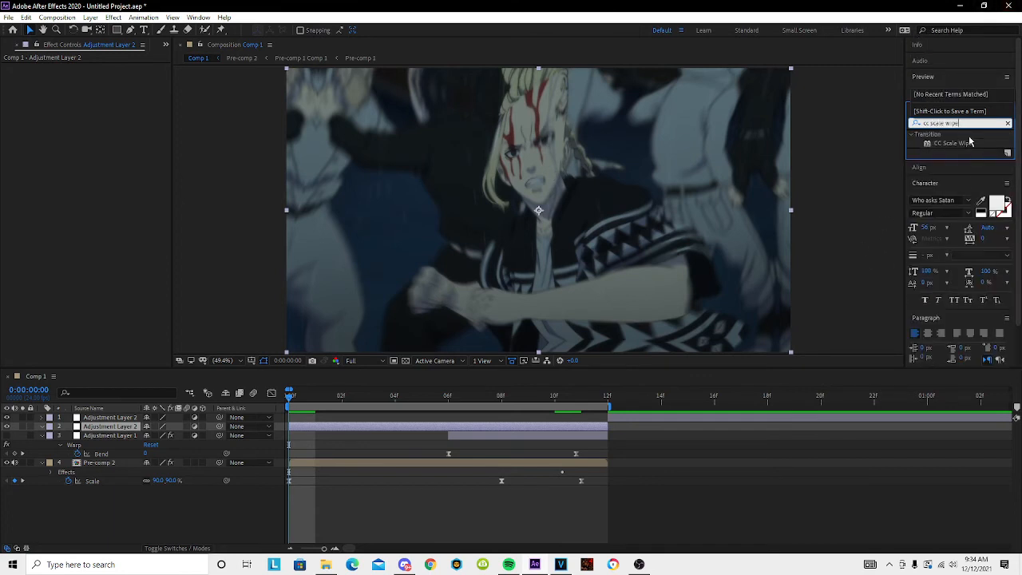
{"action": "type", "text": "e"}
{"action": "left_click_drag", "start_coordinate": [958, 143], "coordinate": [402, 232]}
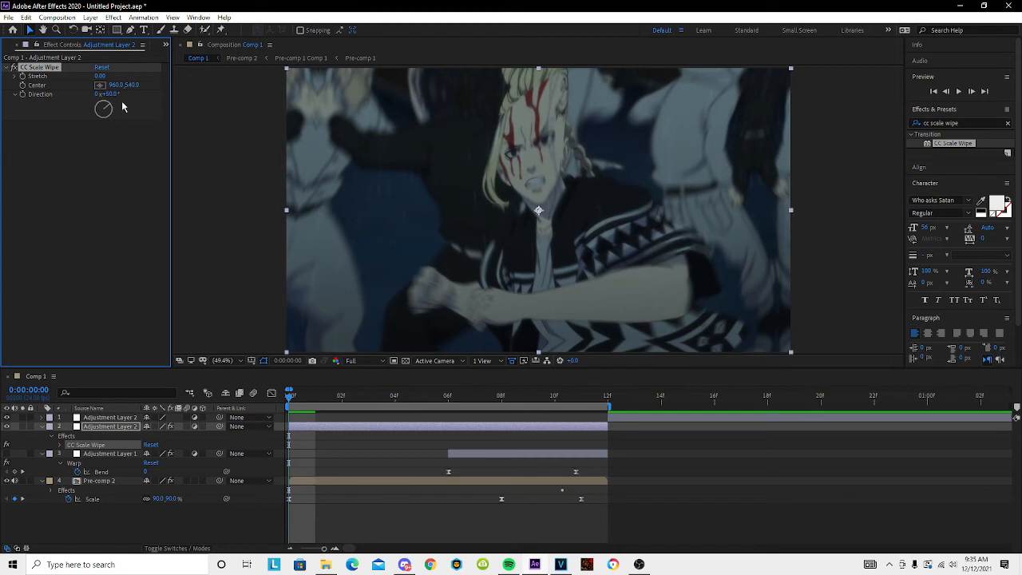
Set the CC Scale Wipe Direction to 90° and place its Center on the frame's left edge at about 14.2, 537.0.
{"action": "left_click", "coordinate": [104, 101]}
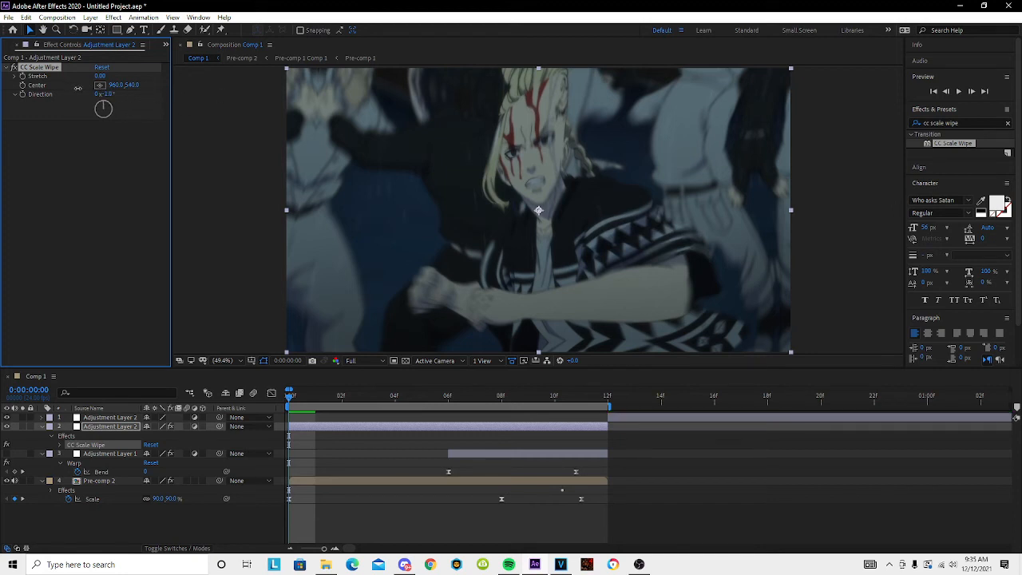
{"action": "left_click", "coordinate": [108, 94]}
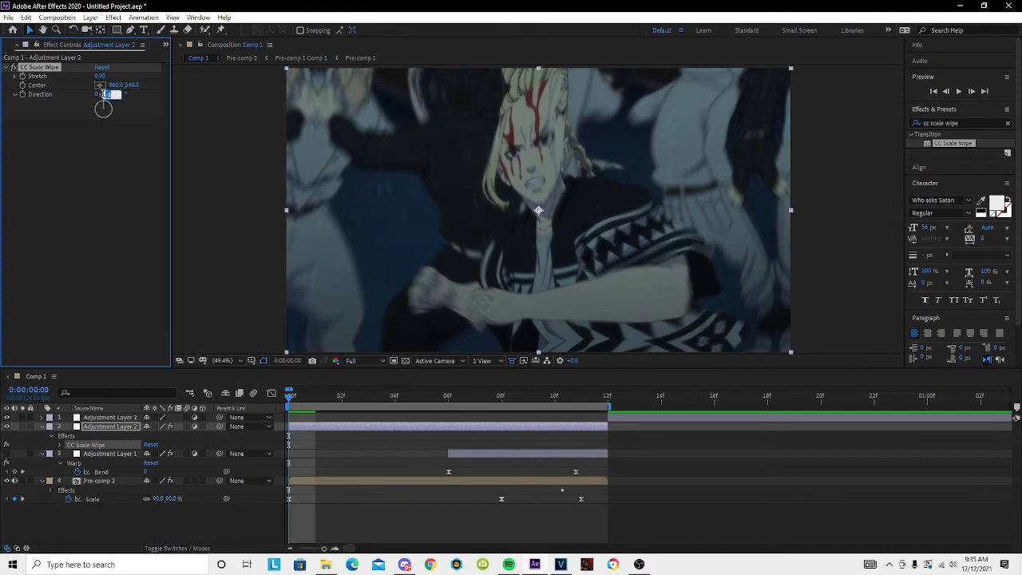
{"action": "type", "text": "90"}
{"action": "key", "text": "Return"}
{"action": "left_click", "coordinate": [100, 84]}
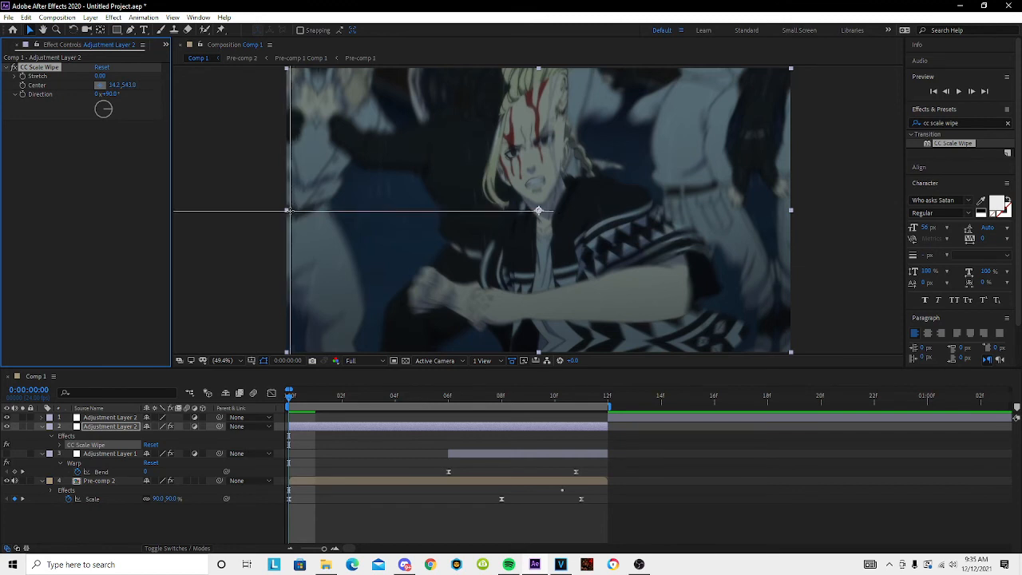
{"action": "left_click", "coordinate": [289, 212]}
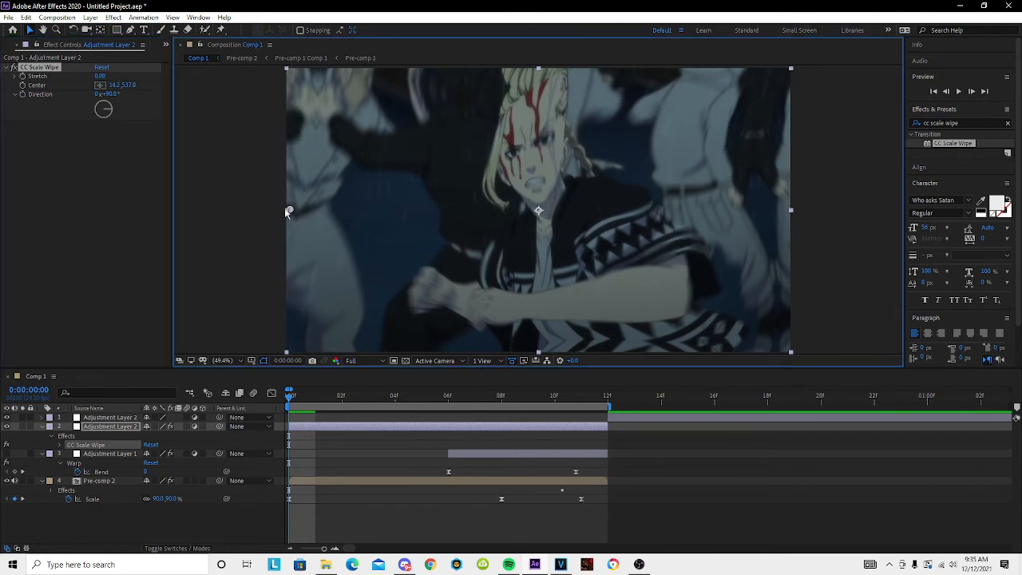
Try the Stretch from the left edge, then with the Center at the frame's right edge, about 1908.7, 545.1.
{"action": "left_click_drag", "start_coordinate": [100, 76], "coordinate": [103, 76]}
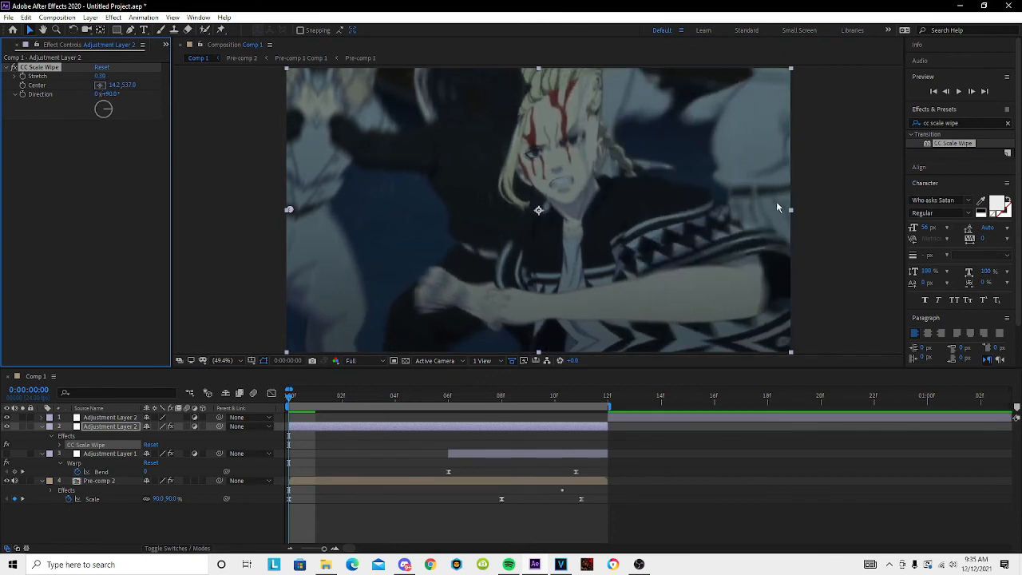
{"action": "left_click", "coordinate": [98, 84]}
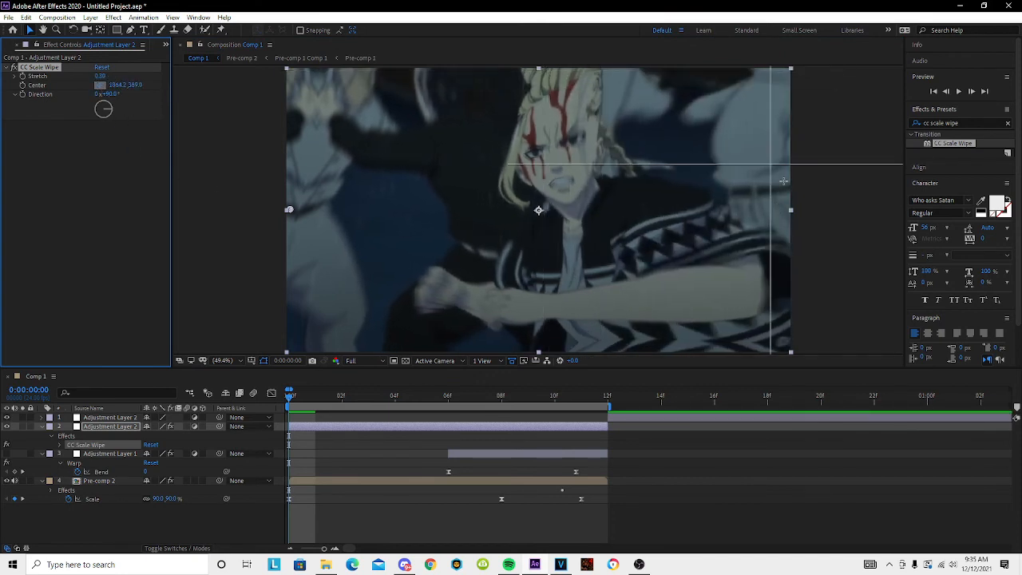
{"action": "left_click", "coordinate": [789, 211]}
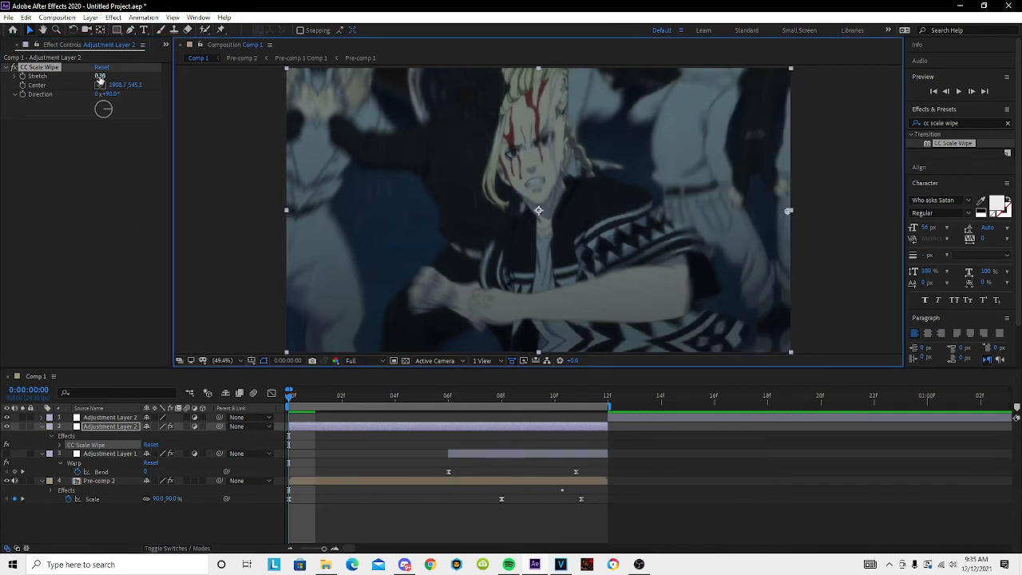
{"action": "mouse_move", "coordinate": [99, 76]}
{"action": "left_mouse_down"}
{"action": "mouse_move", "coordinate": [87, 75]}
{"action": "mouse_move", "coordinate": [100, 76]}
{"action": "left_mouse_up"}
Try the Stretch with the Center at the frame's top middle, about 964.5, 18.2, first at 90° and with the Direction set to 0°.
{"action": "left_click_drag", "start_coordinate": [789, 211], "coordinate": [536, 77]}
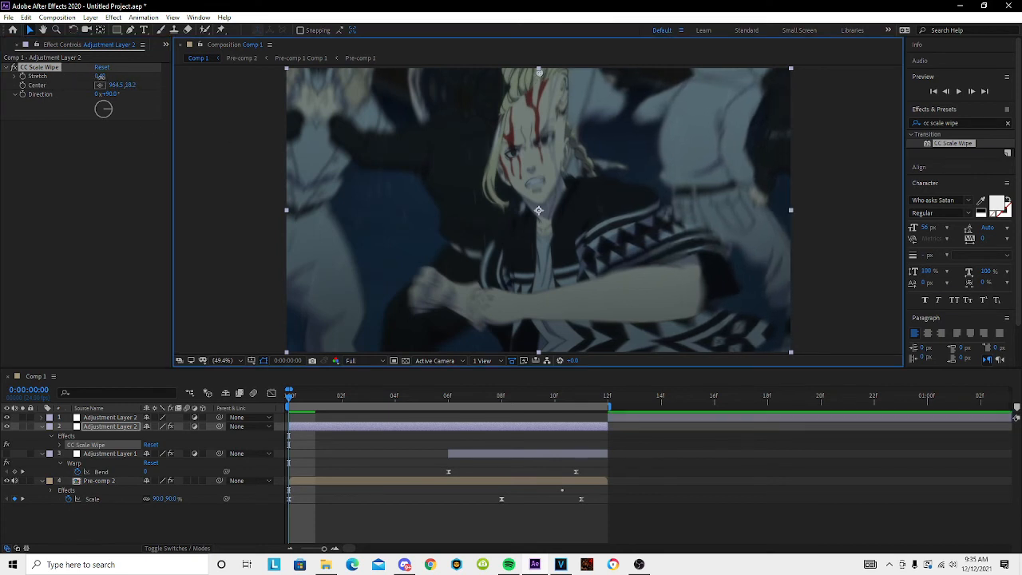
{"action": "left_click_drag", "start_coordinate": [100, 76], "coordinate": [112, 76]}
{"action": "left_click", "coordinate": [109, 94]}
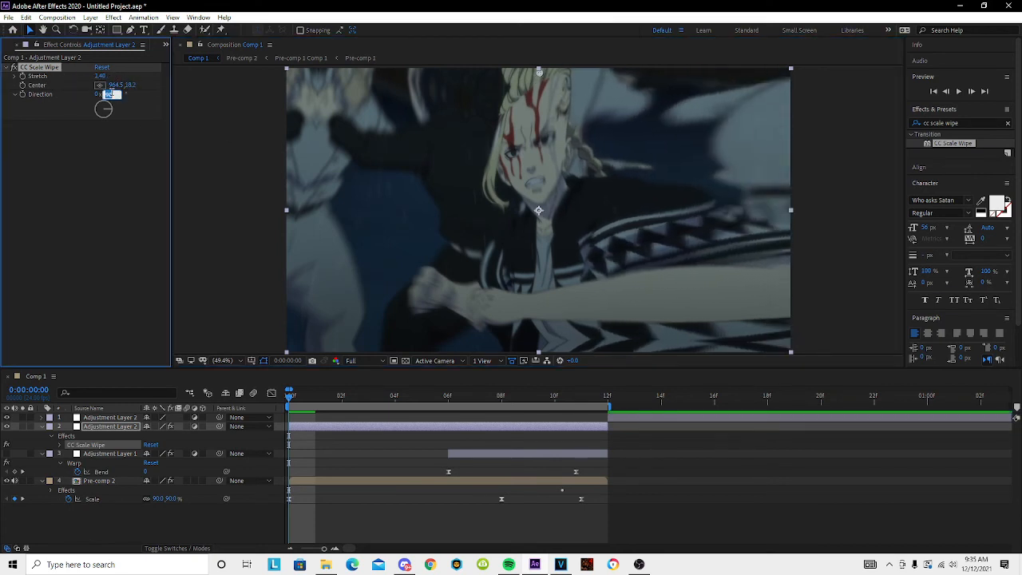
{"action": "left_click", "coordinate": [64, 100]}
{"action": "left_click_drag", "start_coordinate": [101, 75], "coordinate": [94, 76]}
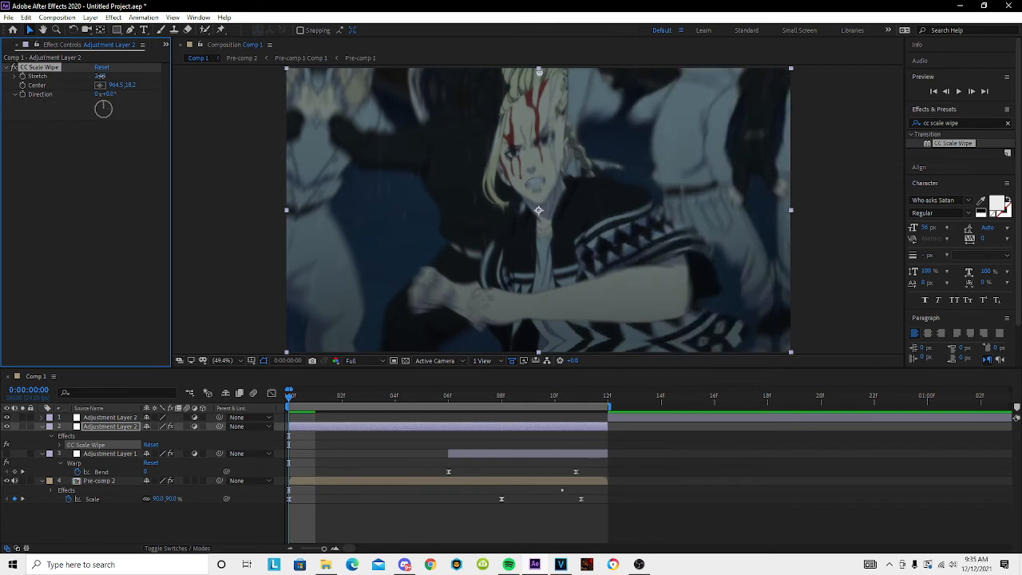
{"action": "left_click_drag", "start_coordinate": [114, 74], "coordinate": [80, 75]}
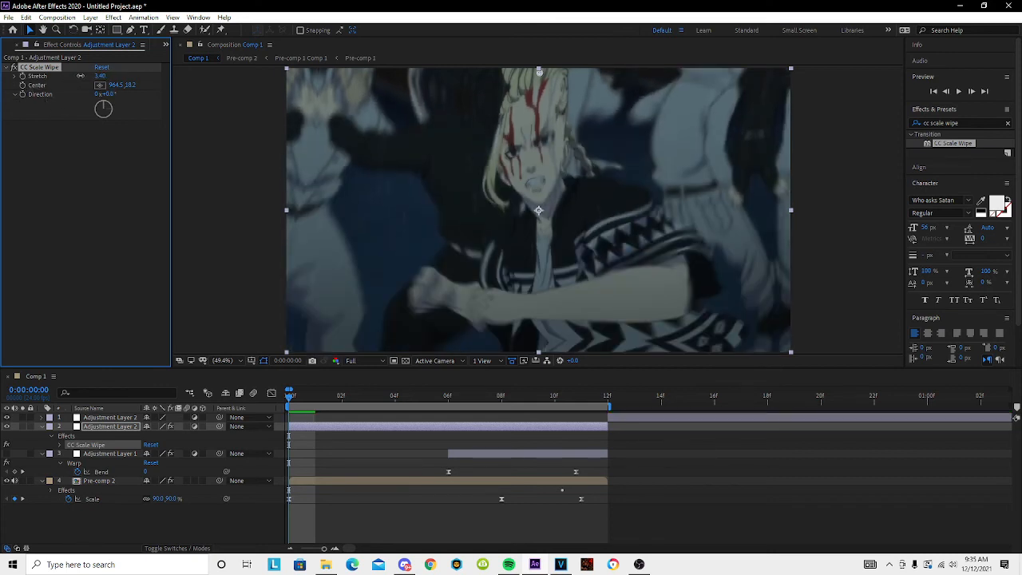
Reset the Stretch, move the Center to the frame's left edge at about 18.2, 549.1, and set the Direction to 90°.
{"action": "right_click", "coordinate": [38, 77]}
{"action": "left_click", "coordinate": [64, 163]}
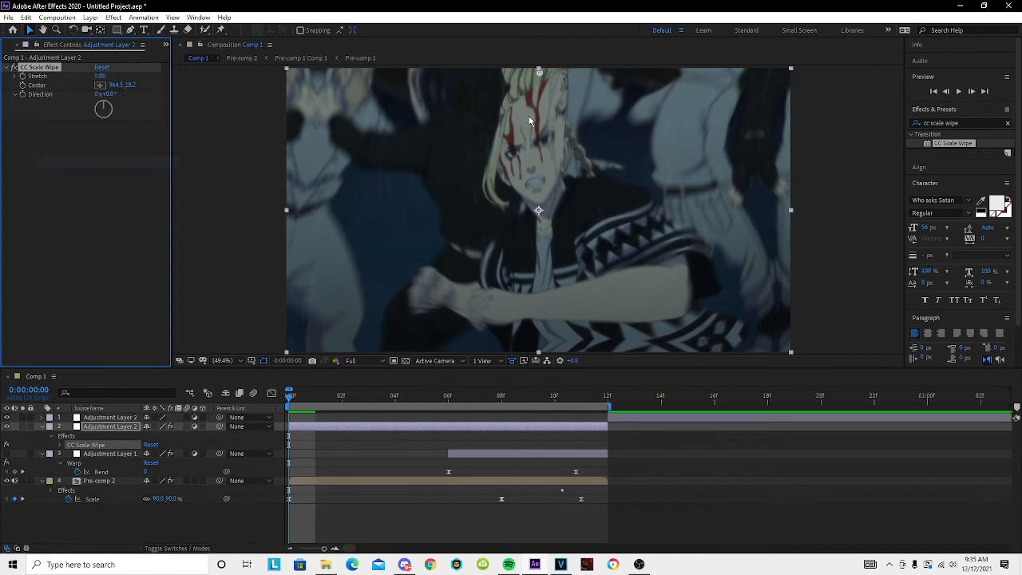
{"action": "left_click_drag", "start_coordinate": [539, 74], "coordinate": [299, 211]}
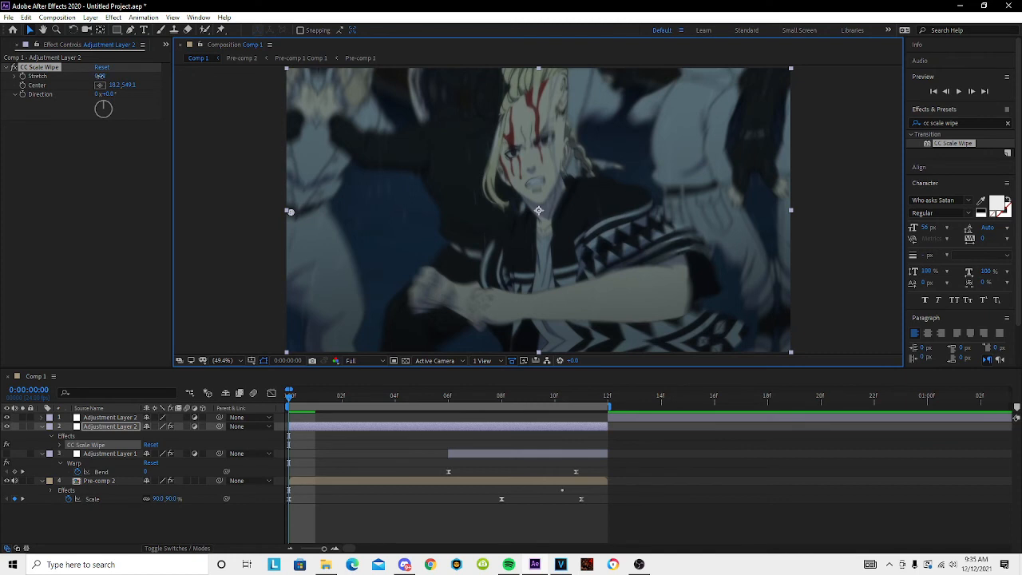
{"action": "left_click", "coordinate": [109, 94]}
{"action": "key", "text": "Return"}
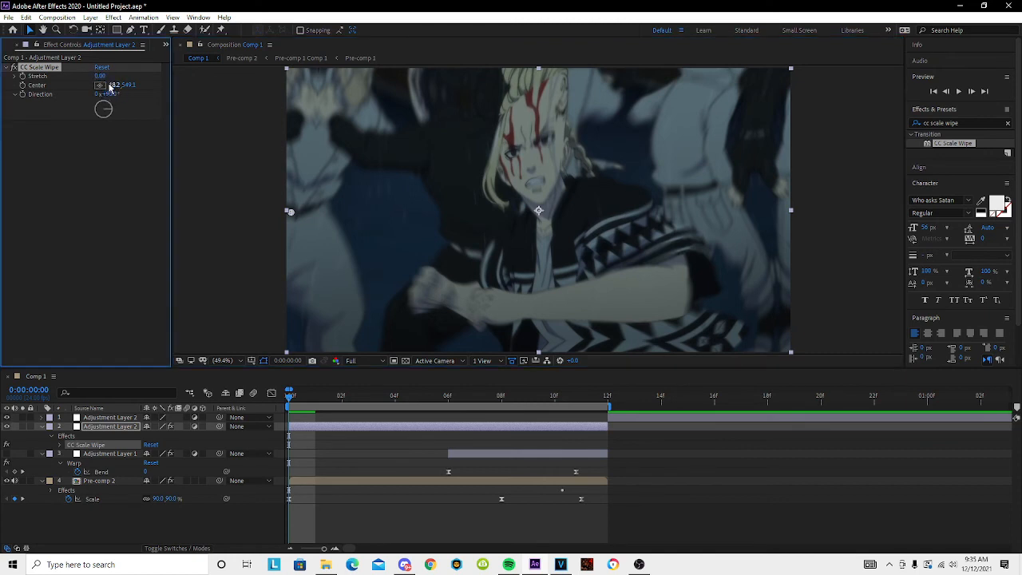
Keyframe the CC Scale Wipe Stretch from 1.10 at 0:00:00:00 to 0.00 at 0:00:00:10.
{"action": "left_click_drag", "start_coordinate": [100, 76], "coordinate": [106, 76]}
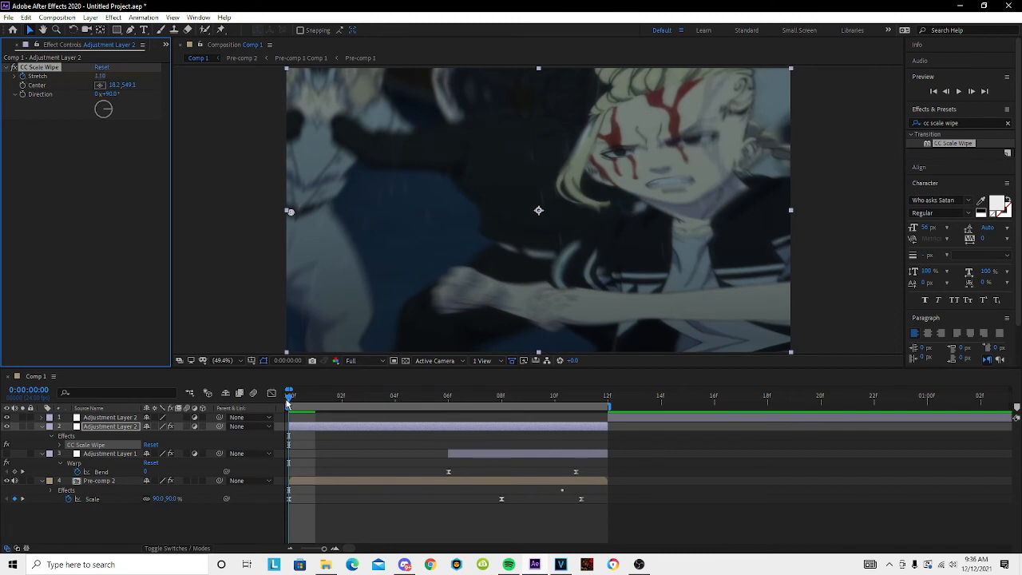
{"action": "left_click_drag", "start_coordinate": [287, 403], "coordinate": [527, 402]}
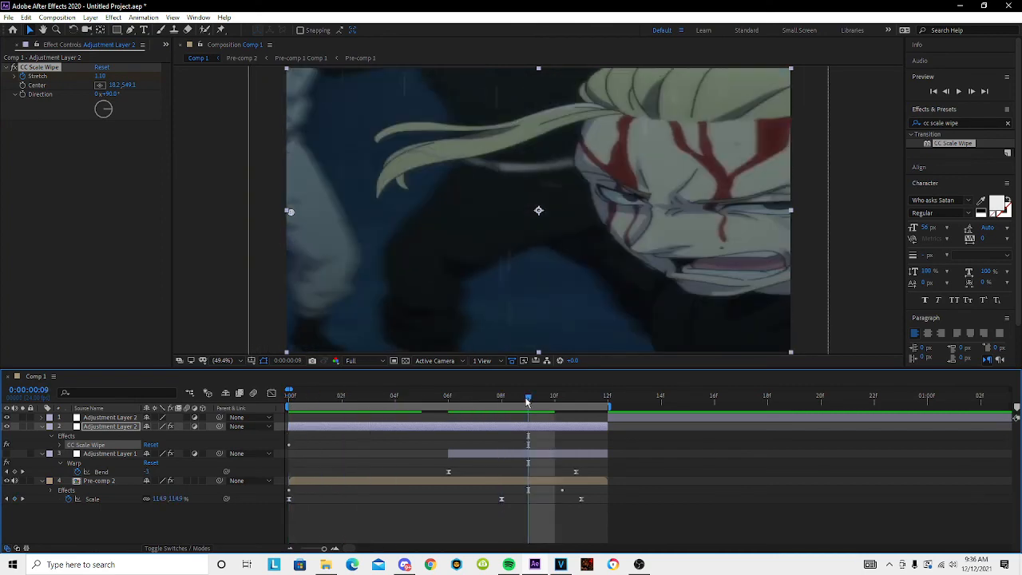
{"action": "left_click_drag", "start_coordinate": [502, 404], "coordinate": [559, 426]}
{"action": "key", "text": "n"}
{"action": "left_click", "coordinate": [420, 398]}
{"action": "key", "text": "n"}
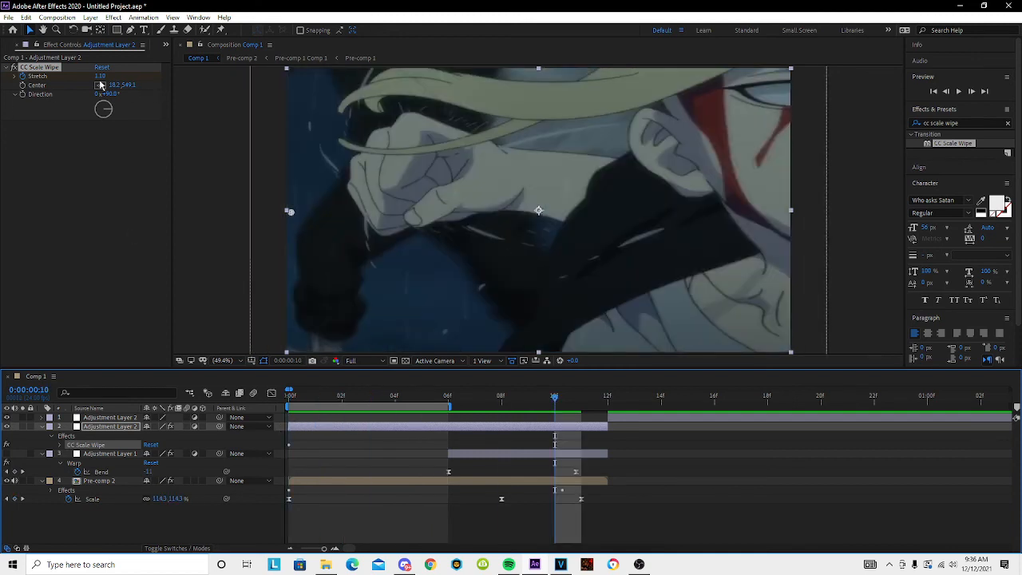
{"action": "left_click", "coordinate": [101, 76]}
{"action": "type", "text": "0"}
{"action": "key", "text": "Return"}
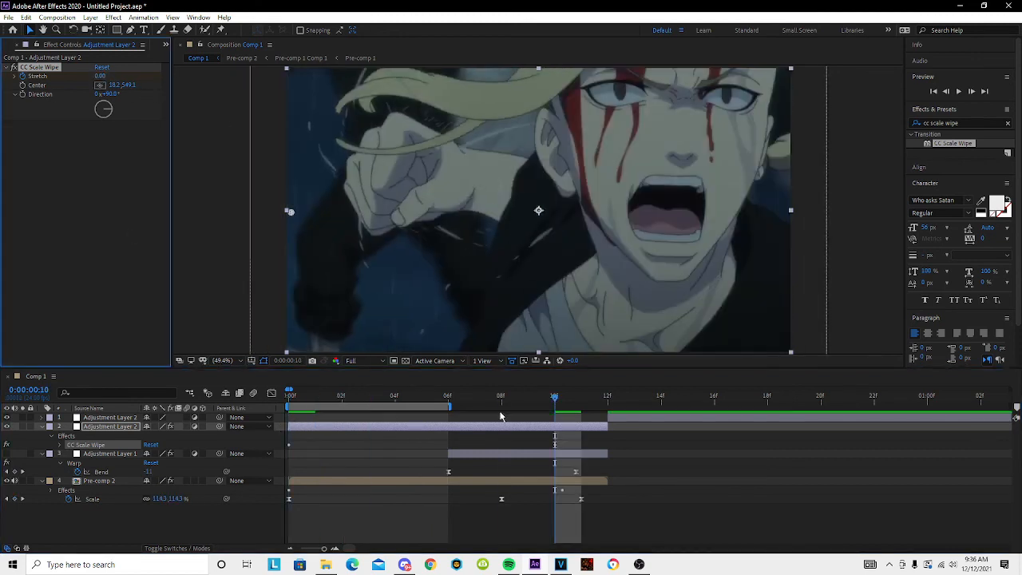
Ease both Stretch keyframes, shape the curve to drop steeply at the start and level out gradually, and preview the slide.
{"action": "key", "text": "u"}
{"action": "left_click_drag", "start_coordinate": [590, 444], "coordinate": [288, 451]}
{"action": "left_click", "coordinate": [272, 395]}
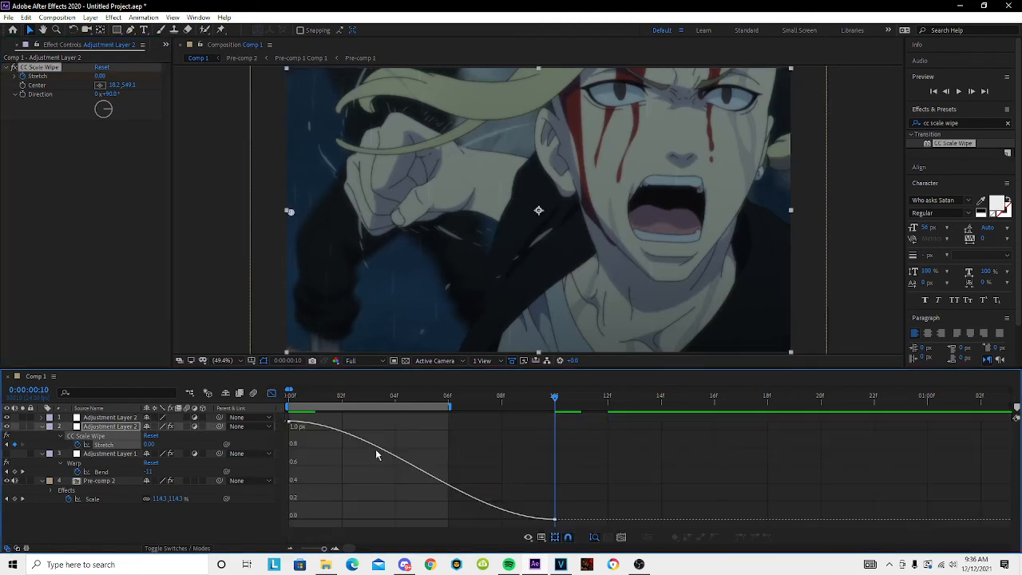
{"action": "left_click", "coordinate": [289, 422]}
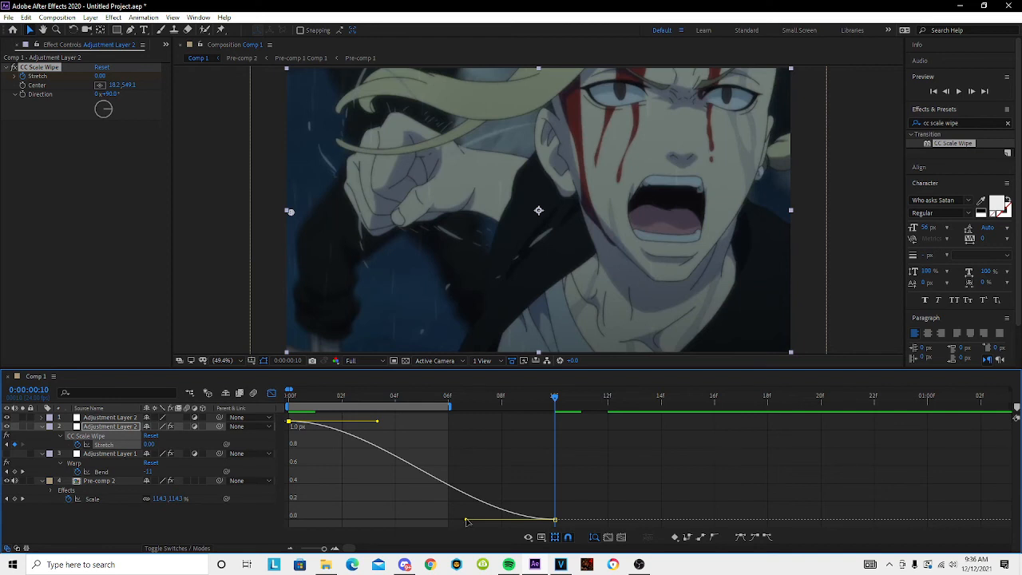
{"action": "left_click", "coordinate": [466, 457]}
{"action": "left_click_drag", "start_coordinate": [581, 499], "coordinate": [396, 520]}
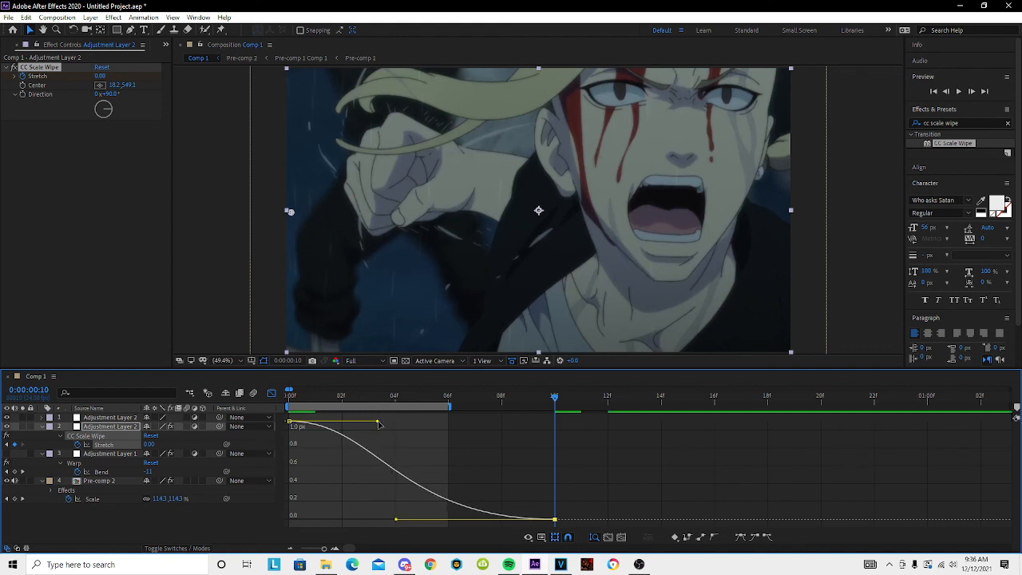
{"action": "left_click_drag", "start_coordinate": [378, 423], "coordinate": [224, 523]}
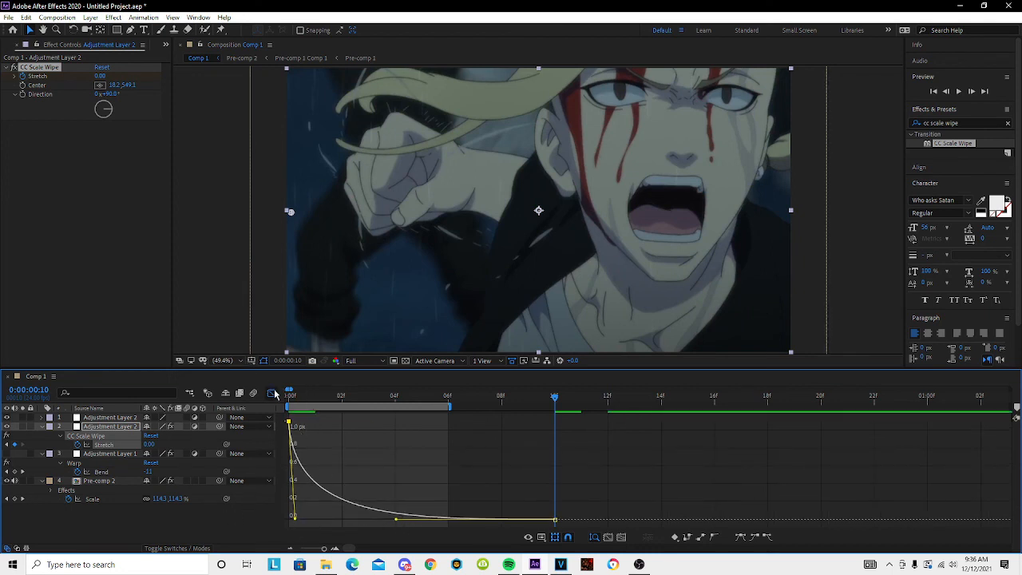
{"action": "left_click", "coordinate": [273, 393]}
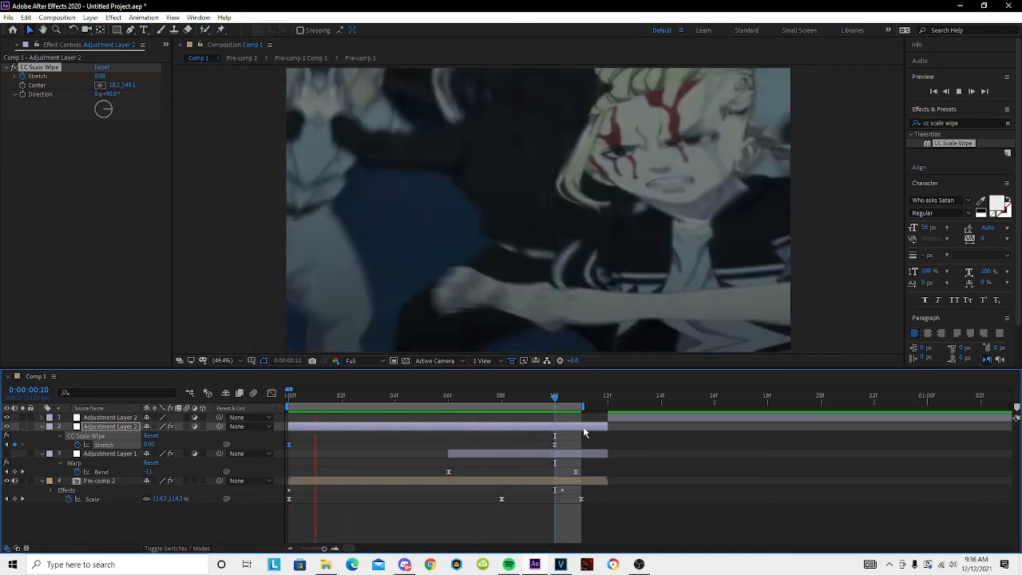
{"action": "key", "text": "space"}
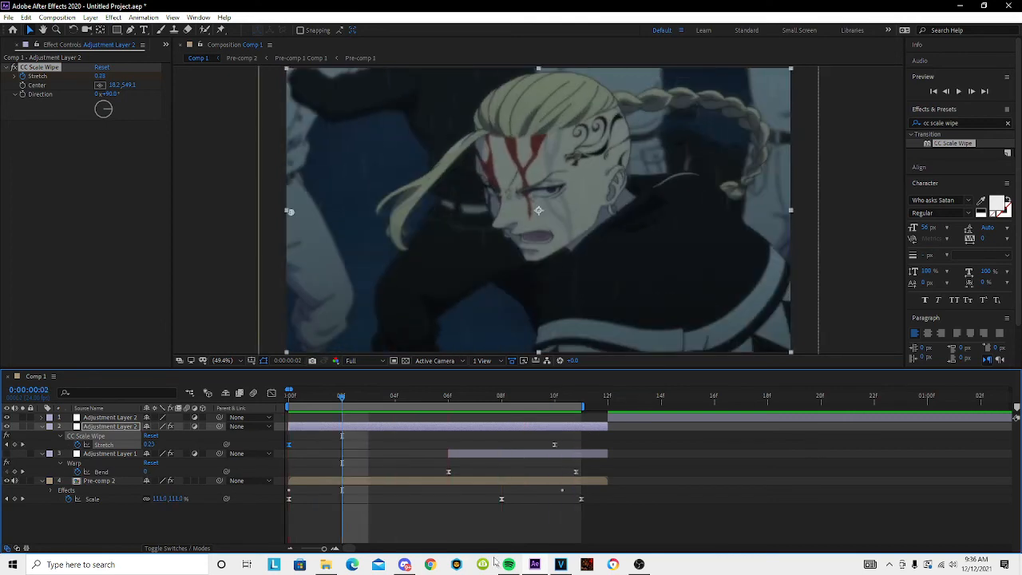
Switch to Discord to read the latest direct messages, then return to After Effects and preview the clip.
{"action": "left_click", "coordinate": [404, 564]}
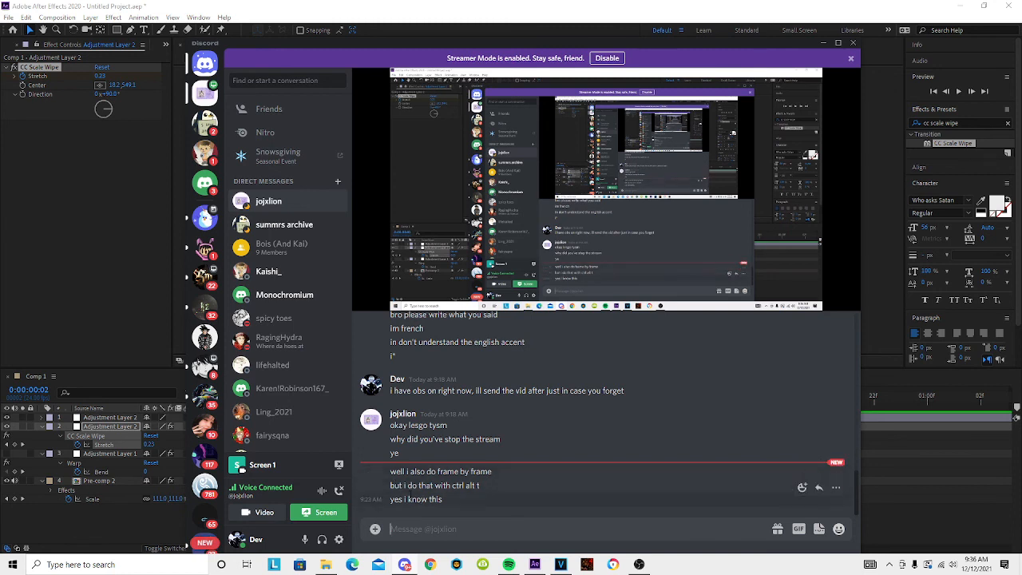
{"action": "left_click_drag", "start_coordinate": [501, 475], "coordinate": [389, 474]}
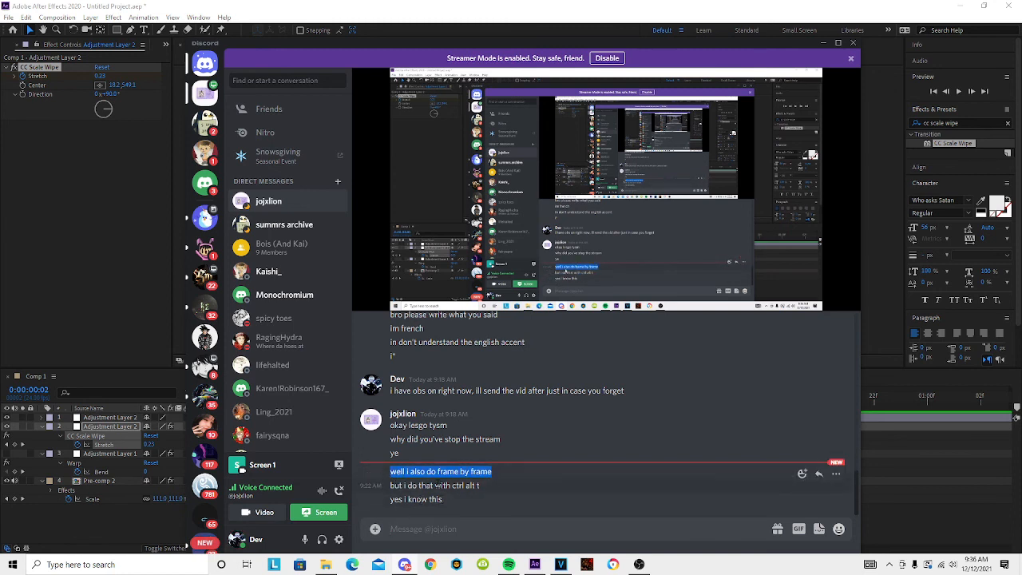
{"action": "left_click", "coordinate": [469, 502]}
{"action": "left_click_drag", "start_coordinate": [442, 502], "coordinate": [396, 500]}
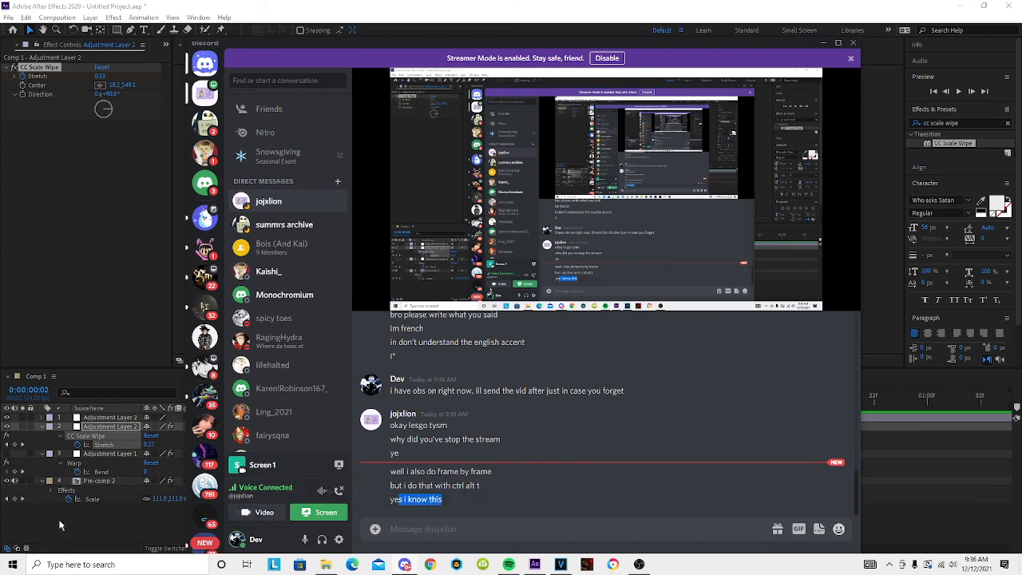
{"action": "left_click", "coordinate": [61, 525]}
{"action": "key", "text": "space"}
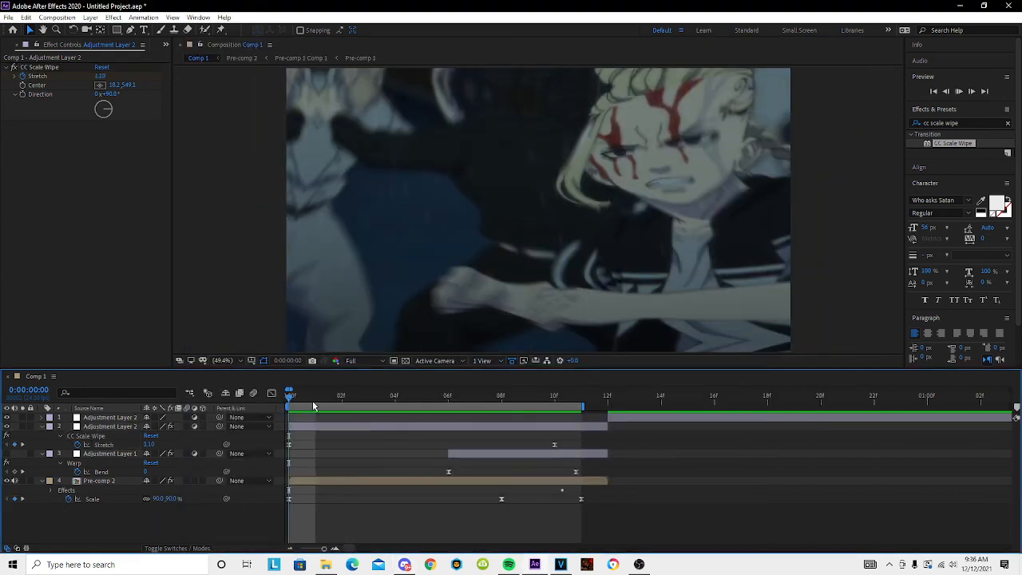
Extend the work area's end to 0:00:00:12 and preview the warp slide over the clip's full length.
{"action": "key", "text": "space"}
{"action": "left_click", "coordinate": [605, 397]}
{"action": "left_click_drag", "start_coordinate": [605, 397], "coordinate": [230, 402]}
{"action": "key", "text": "space"}
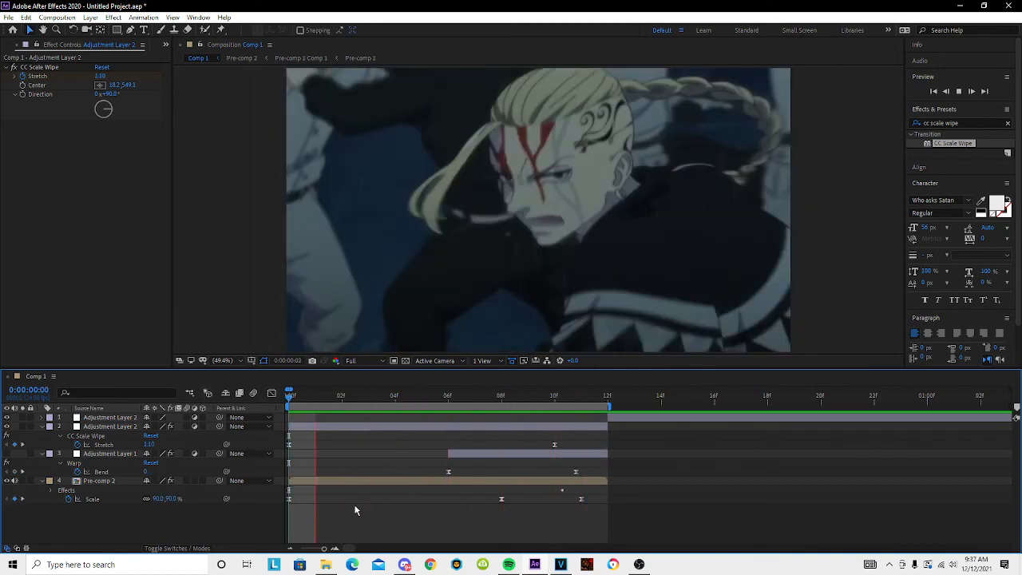
{"action": "key", "text": "space"}
{"action": "left_click", "coordinate": [639, 565]}
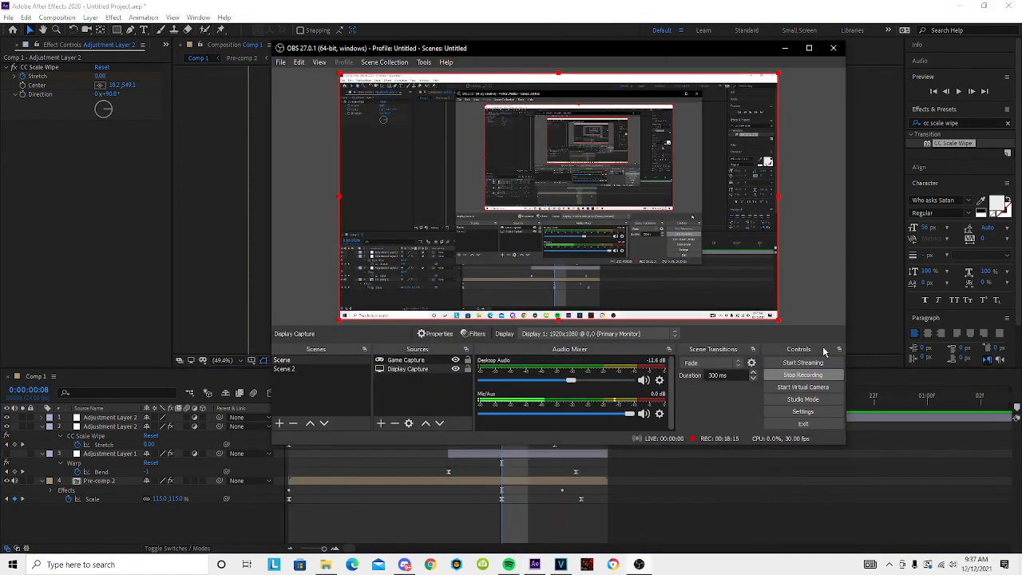
{"action": "left_click", "coordinate": [795, 382]}
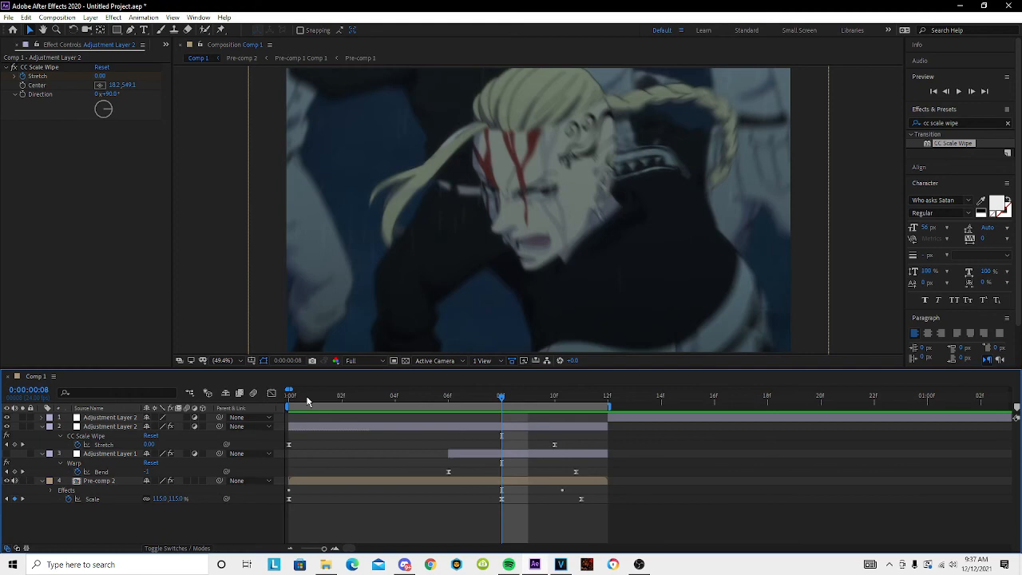
Pre-compose the CC Scale Wipe adjustment layer, the Warp adjustment layer and Pre-comp 2 into a single composition.
{"action": "left_click", "coordinate": [308, 399]}
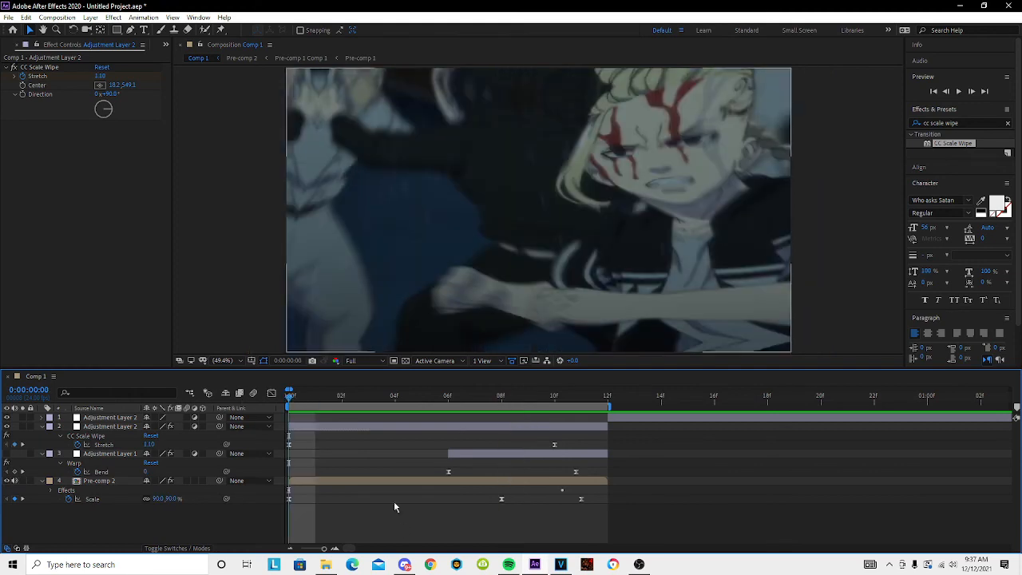
{"action": "left_click", "coordinate": [428, 482]}
{"action": "right_click", "coordinate": [458, 428]}
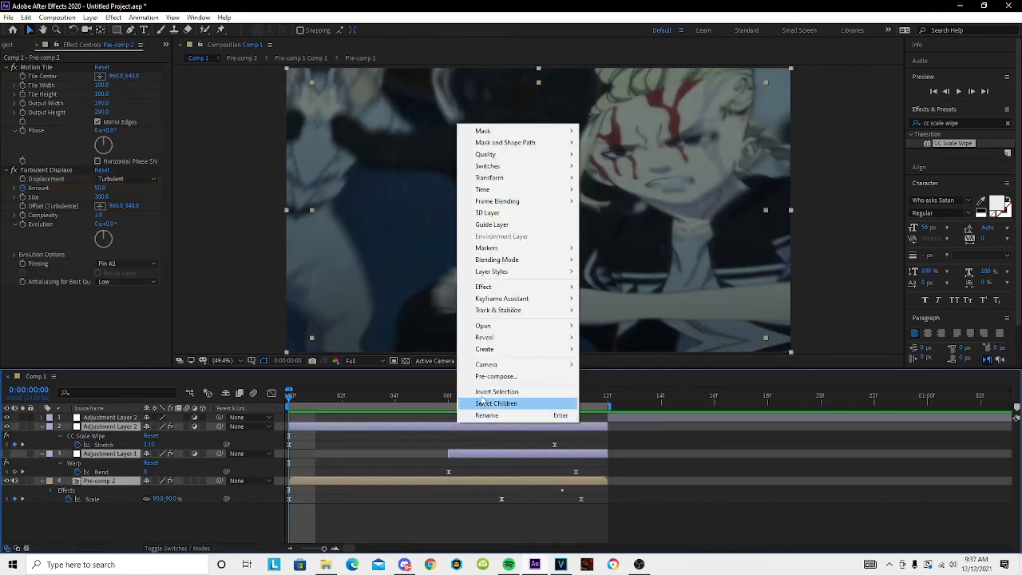
{"action": "left_click", "coordinate": [511, 373]}
{"action": "left_click", "coordinate": [533, 353]}
Apply the "dev cc" user preset to the new pre-comp layer and preview the color-corrected clip.
{"action": "left_click", "coordinate": [441, 399]}
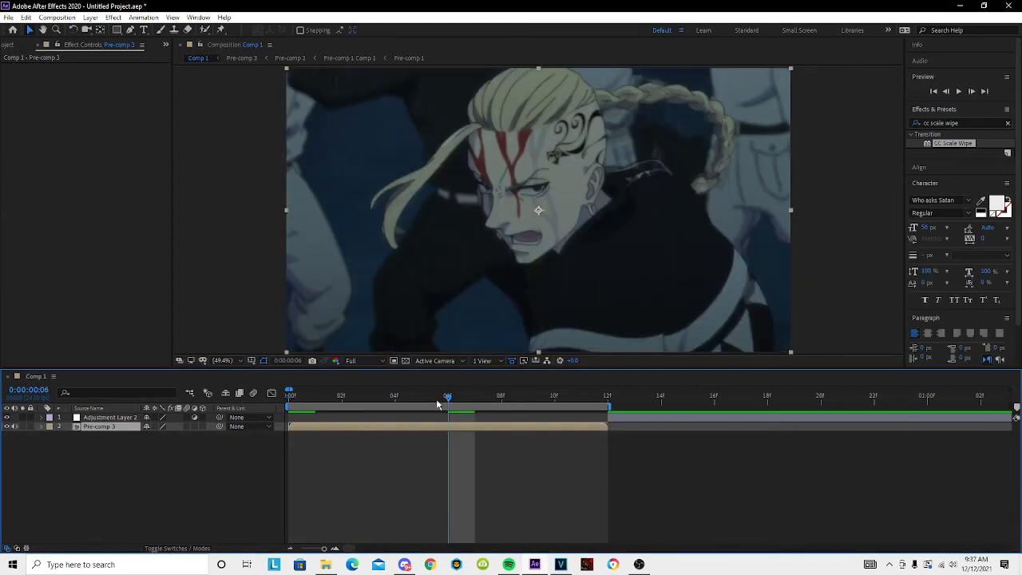
{"action": "left_click", "coordinate": [975, 123]}
{"action": "type", "text": "dev cc"}
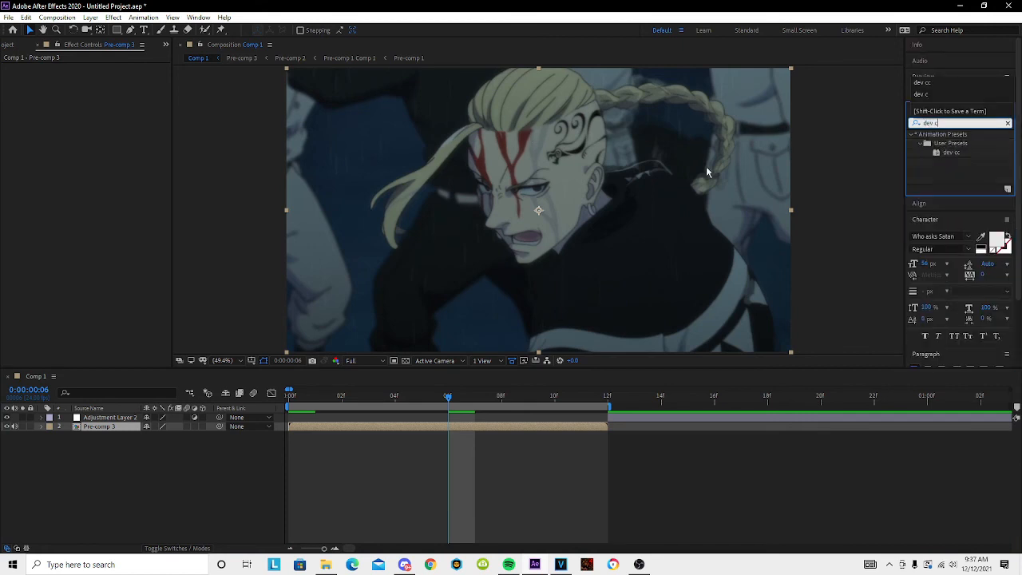
{"action": "double_click", "coordinate": [950, 153]}
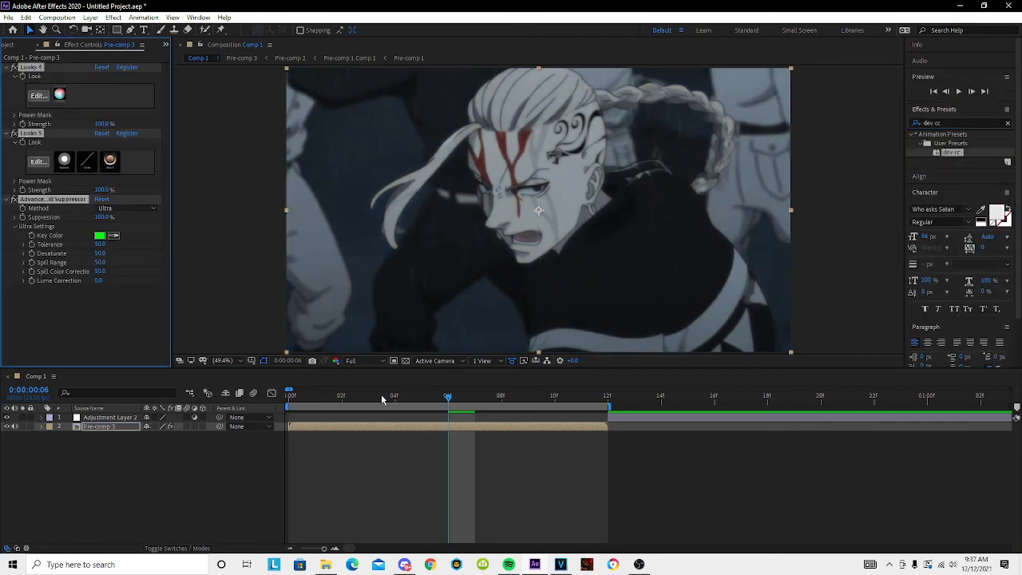
{"action": "key", "text": "space"}
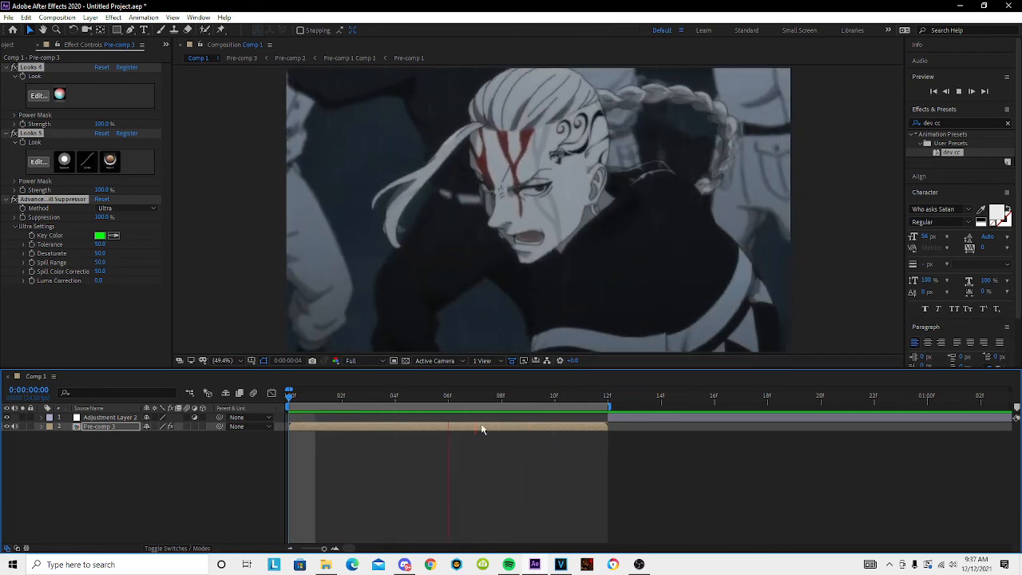
{"action": "key", "text": "space"}
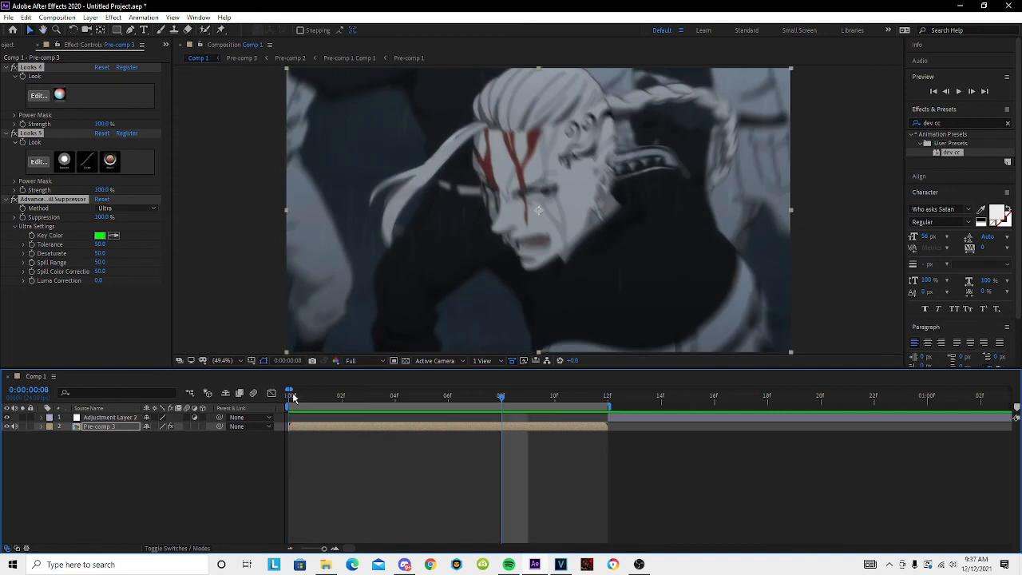
Add an adjustment layer directly above the pre-comp and cut it off at 0:00:00:12, deleting the remainder.
{"action": "left_click", "coordinate": [292, 397]}
{"action": "key", "text": "ctrl+alt+y"}
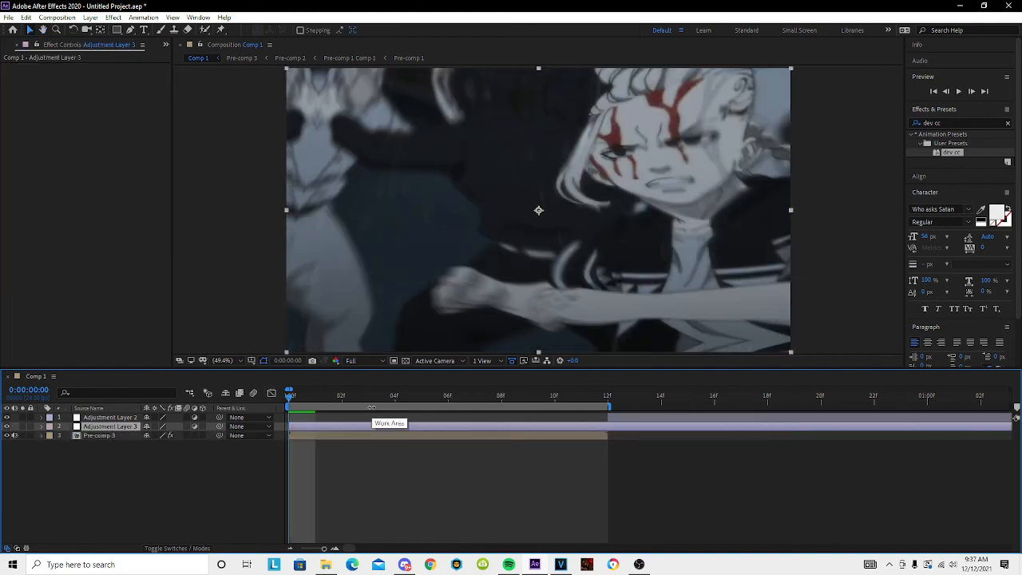
{"action": "left_click", "coordinate": [608, 397]}
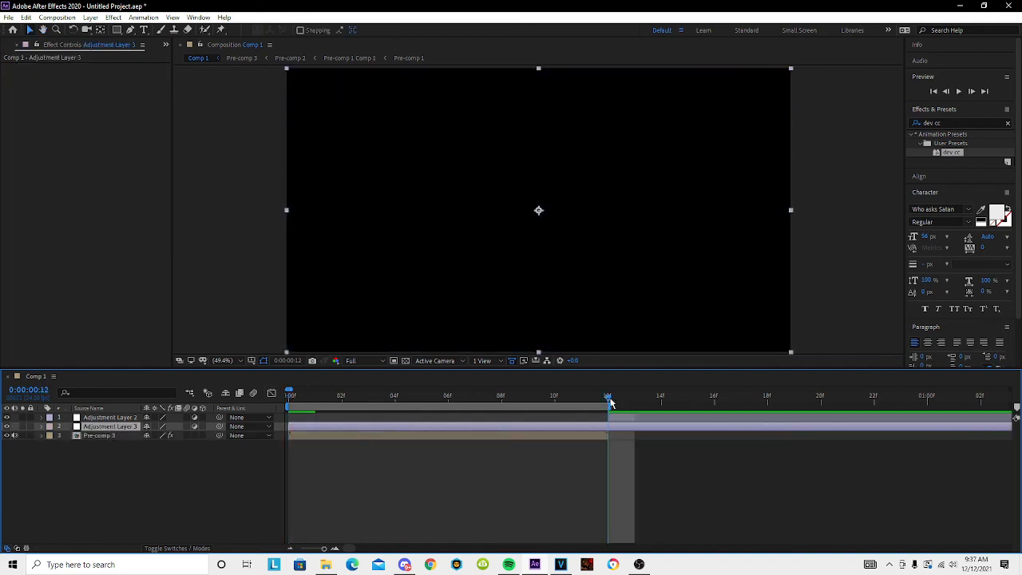
{"action": "key", "text": "ctrl+shift+d"}
{"action": "key", "text": "Delete"}
{"action": "left_click_drag", "start_coordinate": [538, 396], "coordinate": [288, 414]}
Apply the "b00ster" user preset to the trimmed adjustment layer above the pre-comp and preview the sharpened clip.
{"action": "left_click", "coordinate": [395, 429]}
{"action": "left_click", "coordinate": [927, 123]}
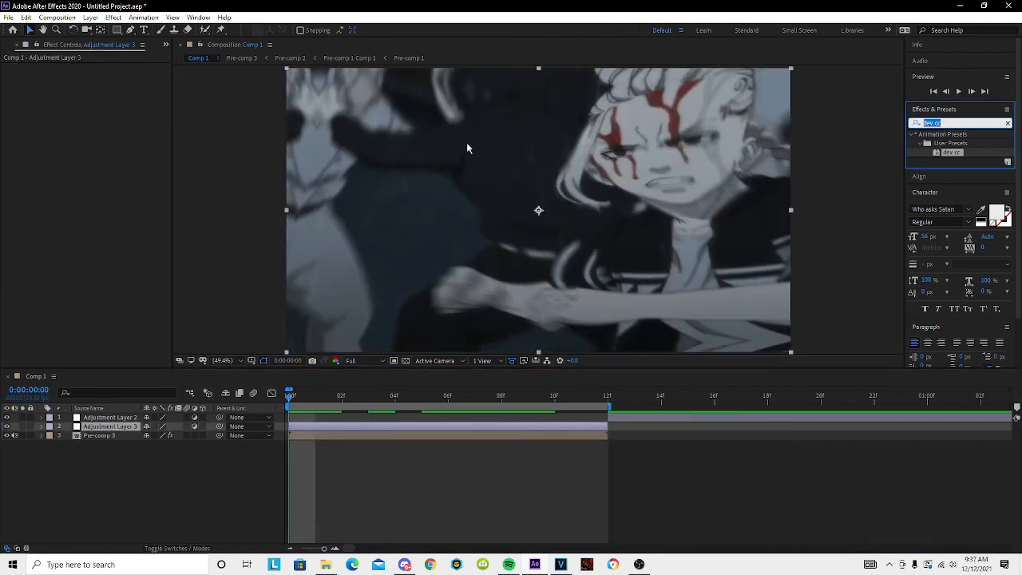
{"action": "type", "text": "b00st"}
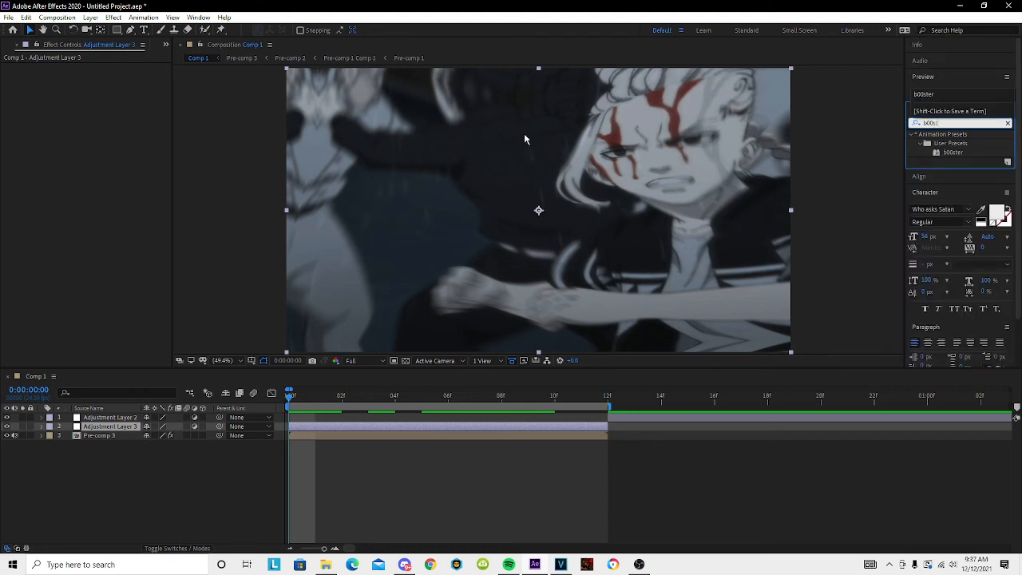
{"action": "double_click", "coordinate": [952, 153]}
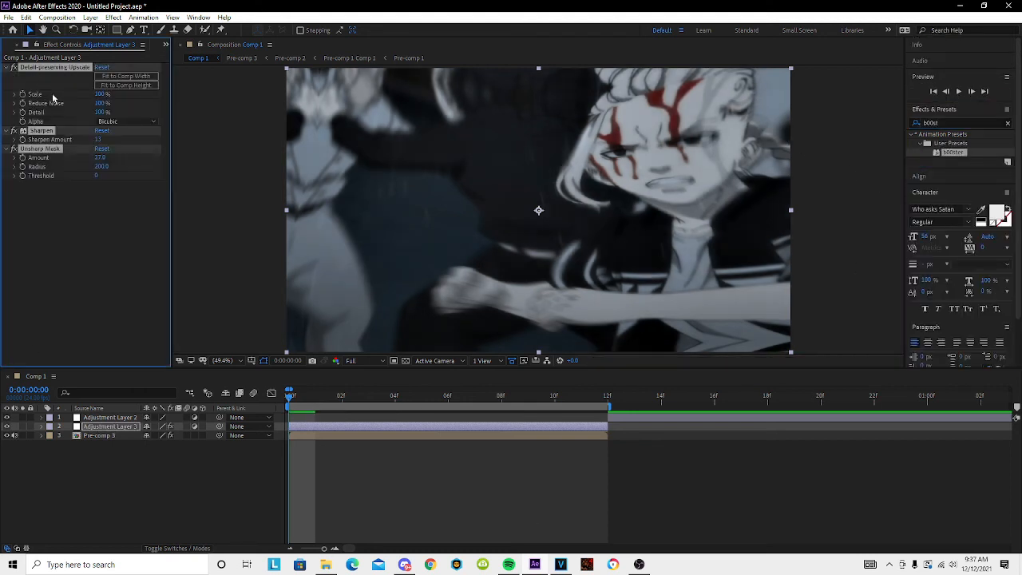
{"action": "left_click", "coordinate": [21, 273]}
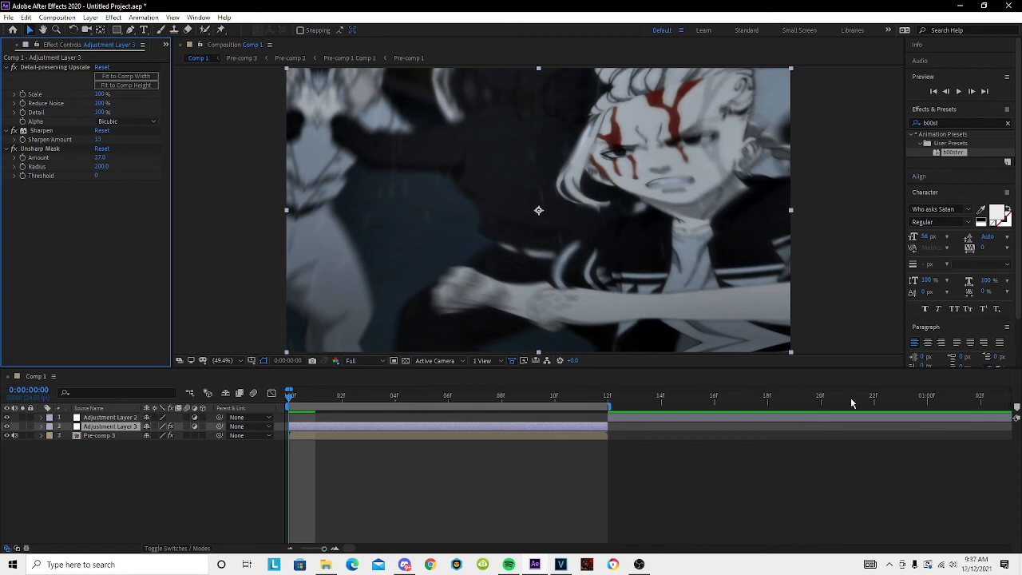
{"action": "left_click", "coordinate": [482, 397]}
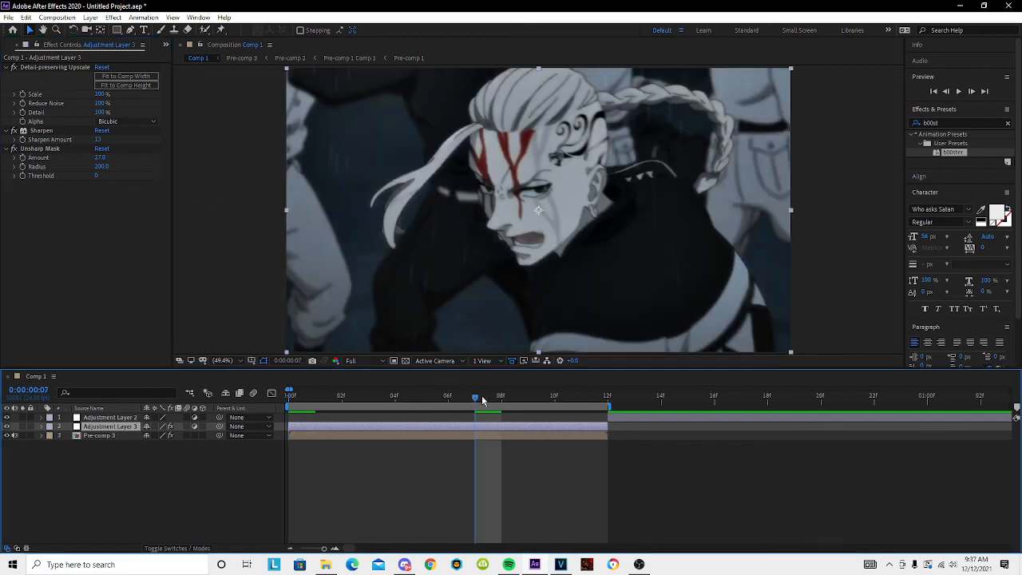
{"action": "left_click", "coordinate": [453, 397]}
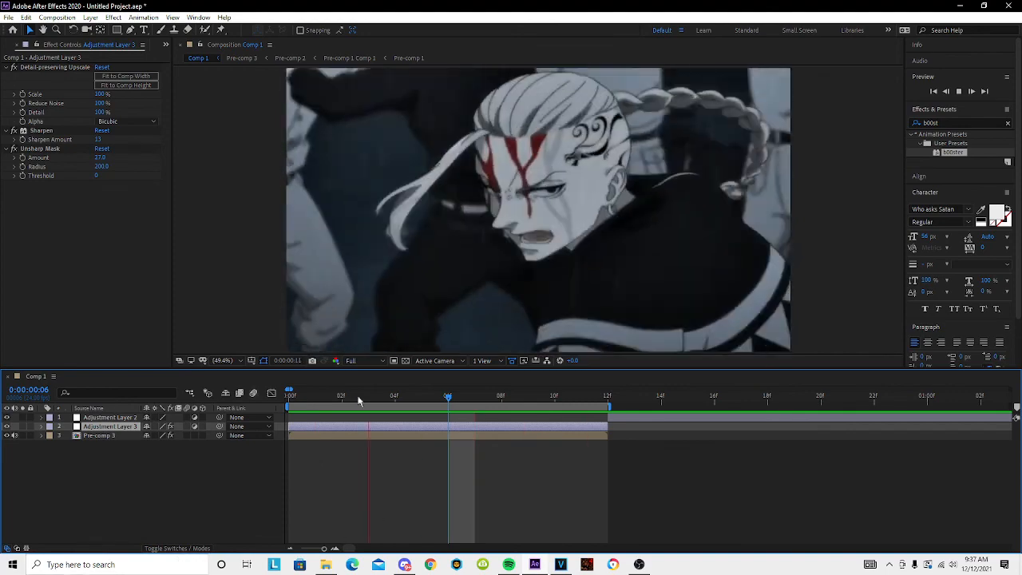
{"action": "key", "text": "space"}
{"action": "left_click", "coordinate": [640, 564]}
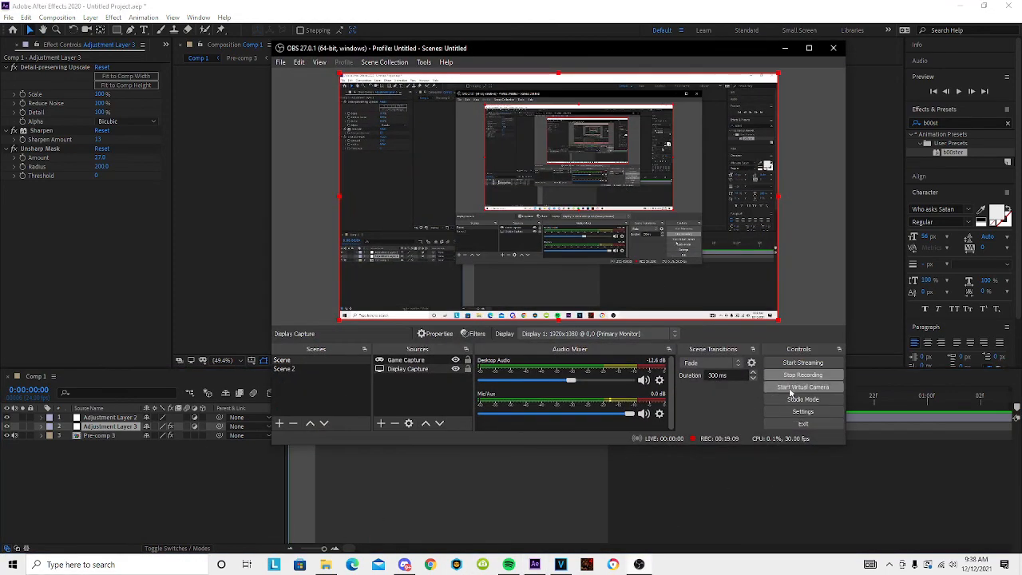